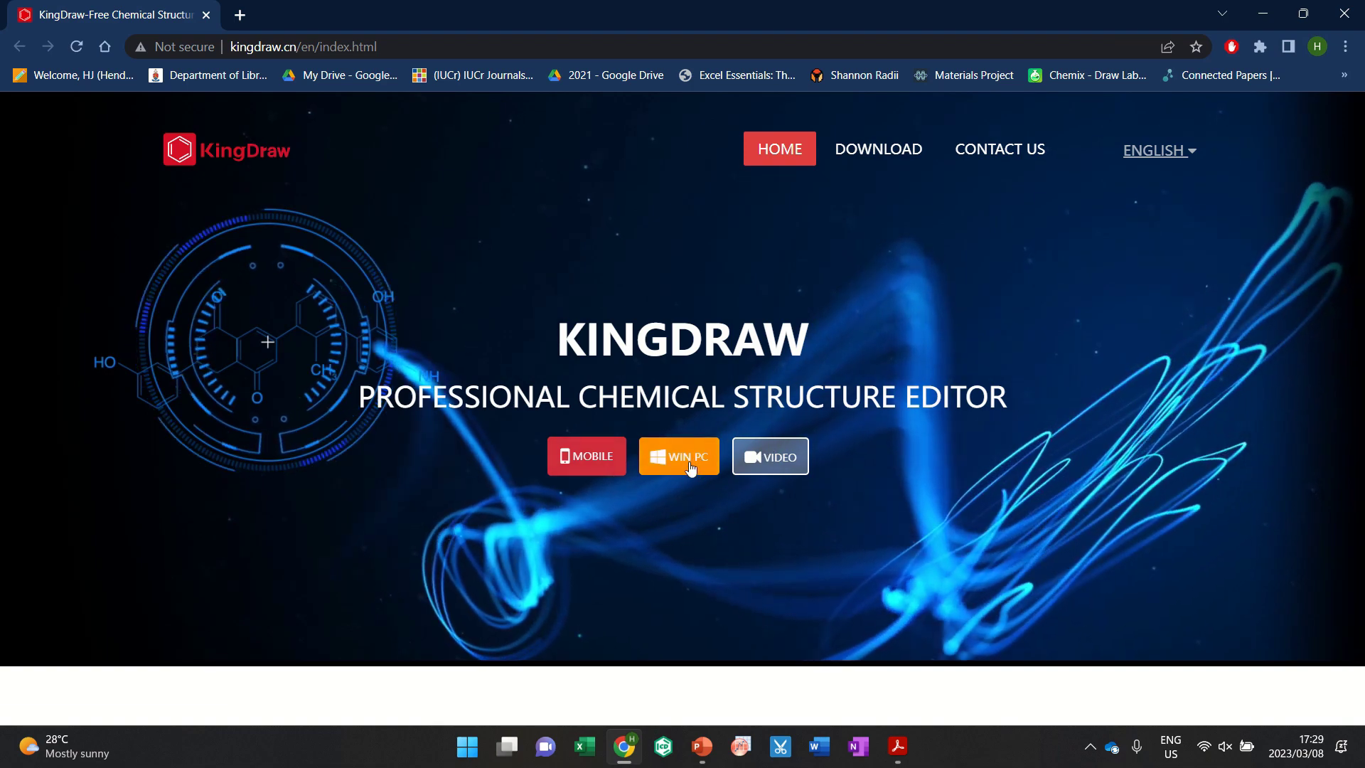
Step: Look over the KingDraw home page and open the site's download page
scroll(840, 317, down, 3)
scroll(843, 322, down, 4)
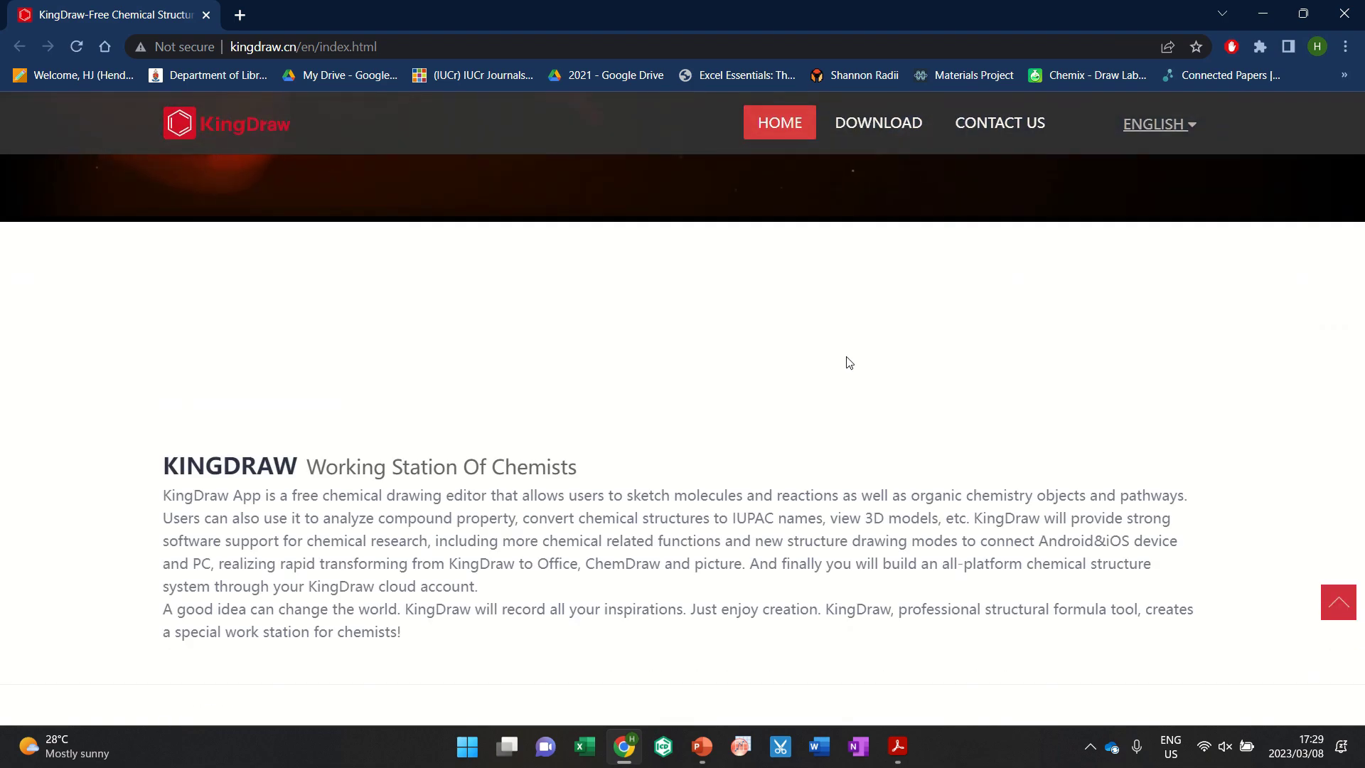
scroll(845, 381, up, 6)
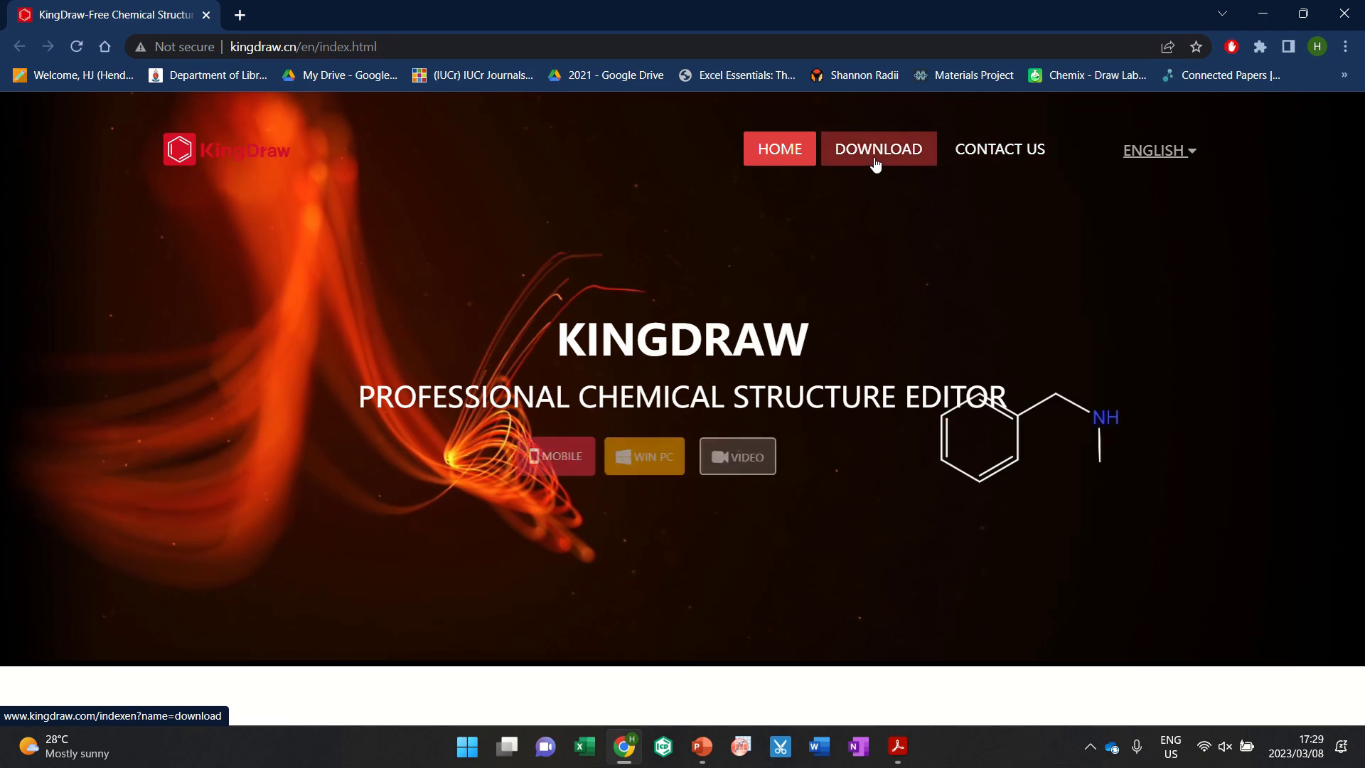
click(877, 158)
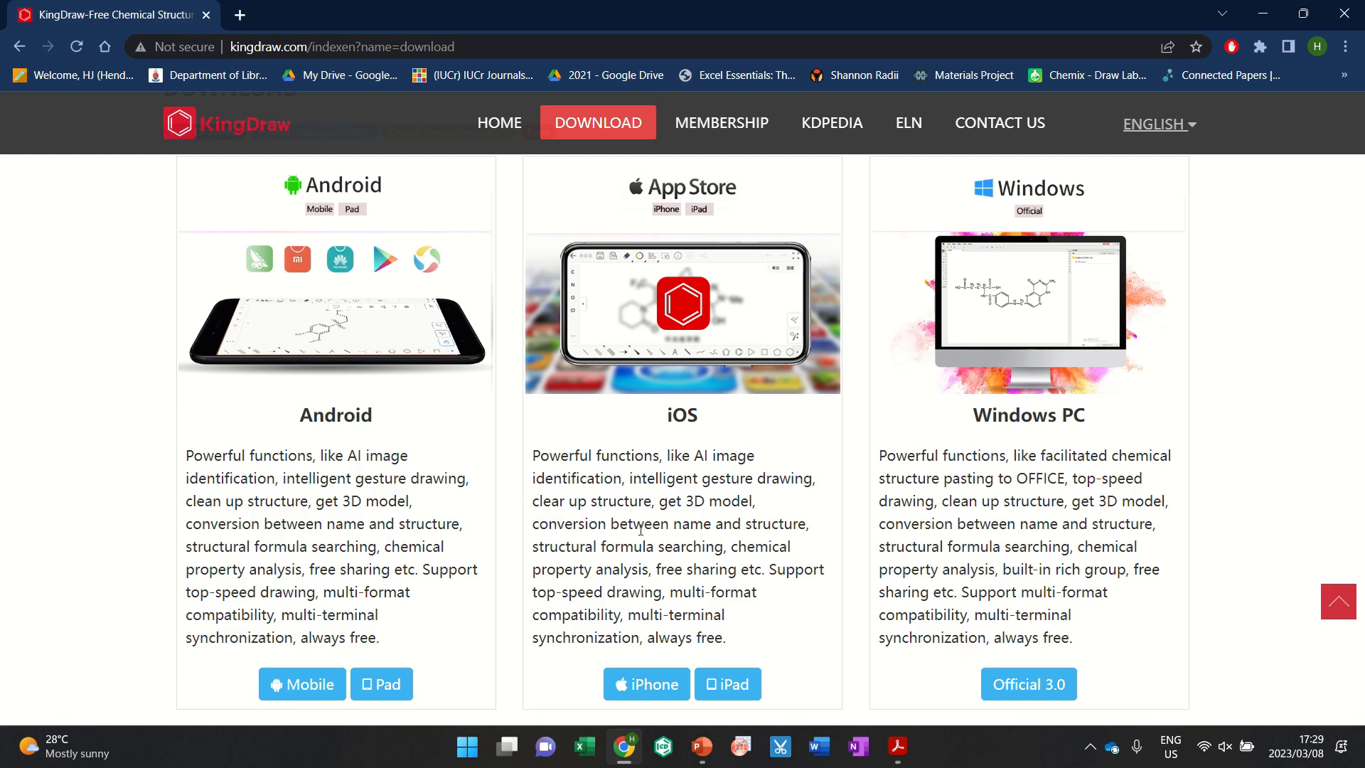
Step: Look through the Android, iOS and Windows downloads, the update log and the historic versions
scroll(751, 541, down, 3)
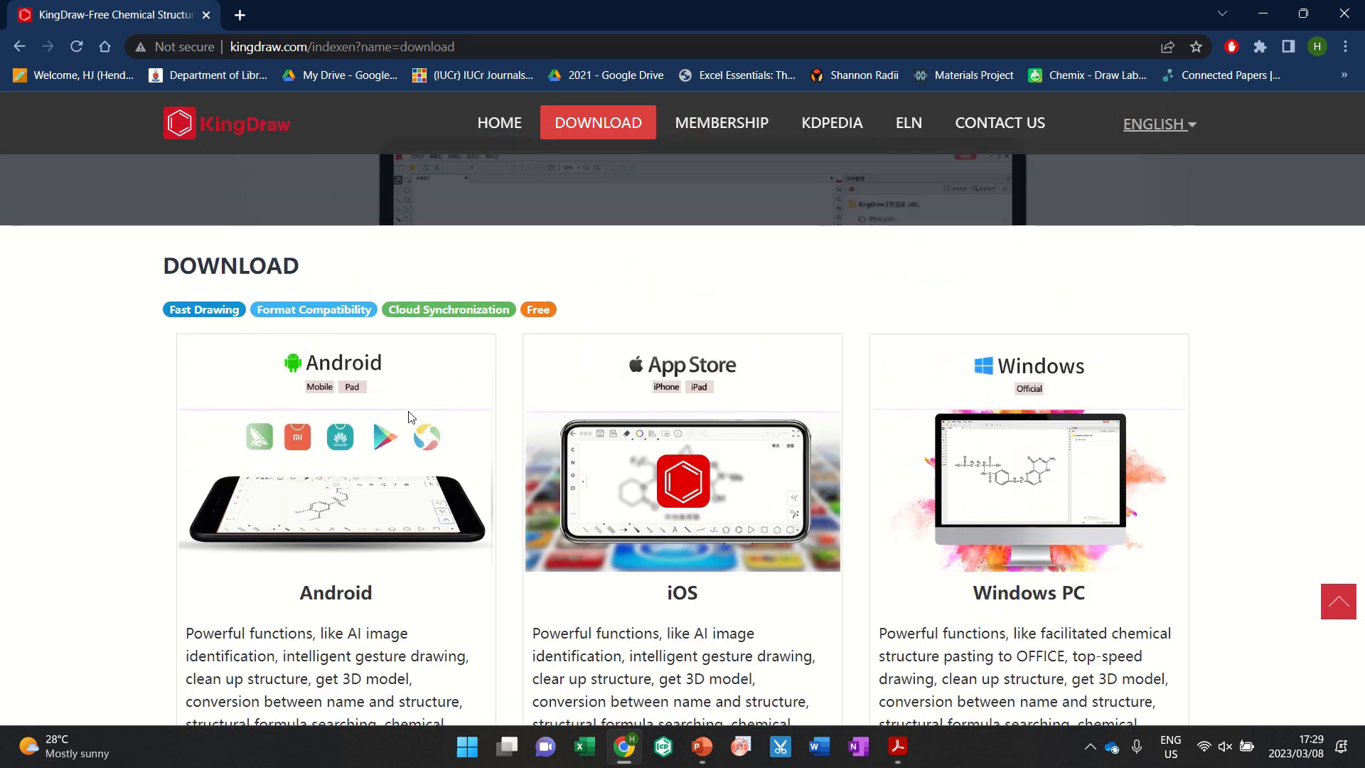
scroll(529, 529, down, 3)
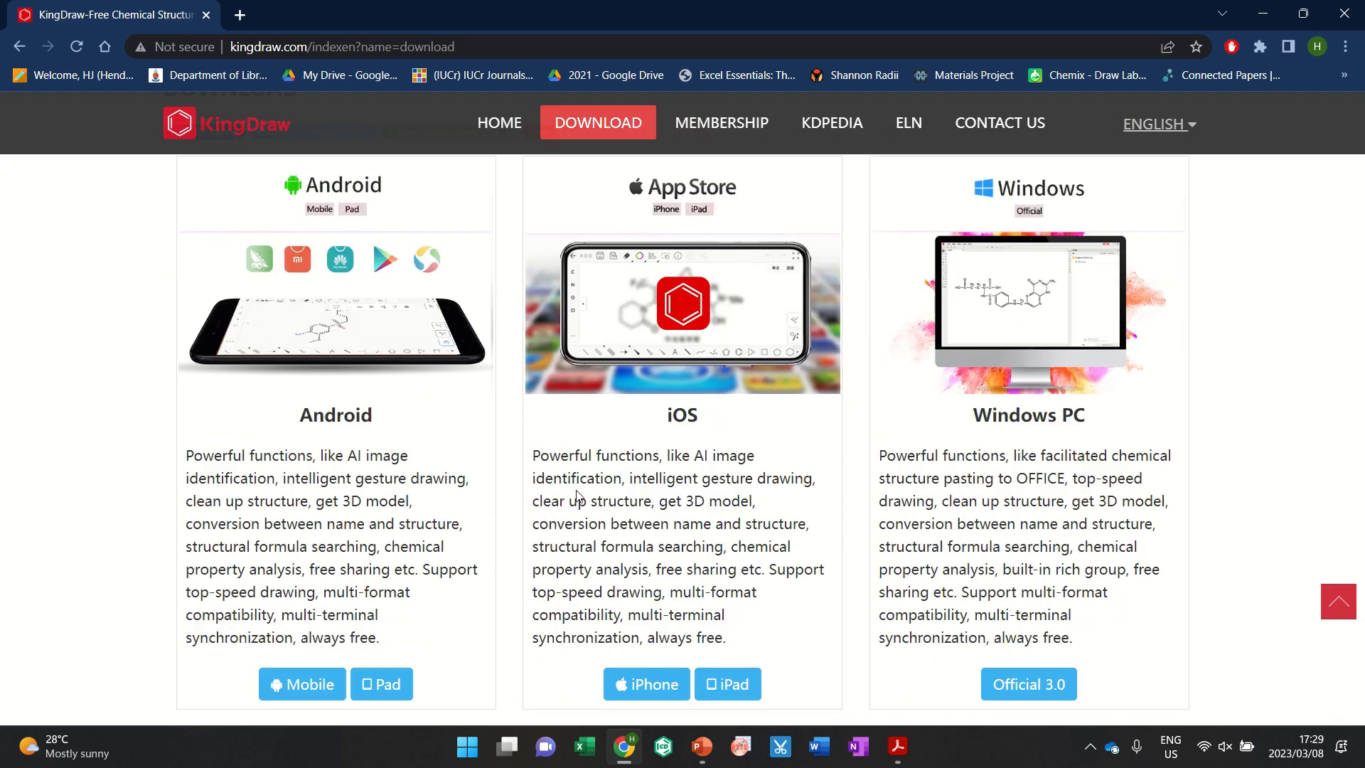
scroll(486, 461, down, 13)
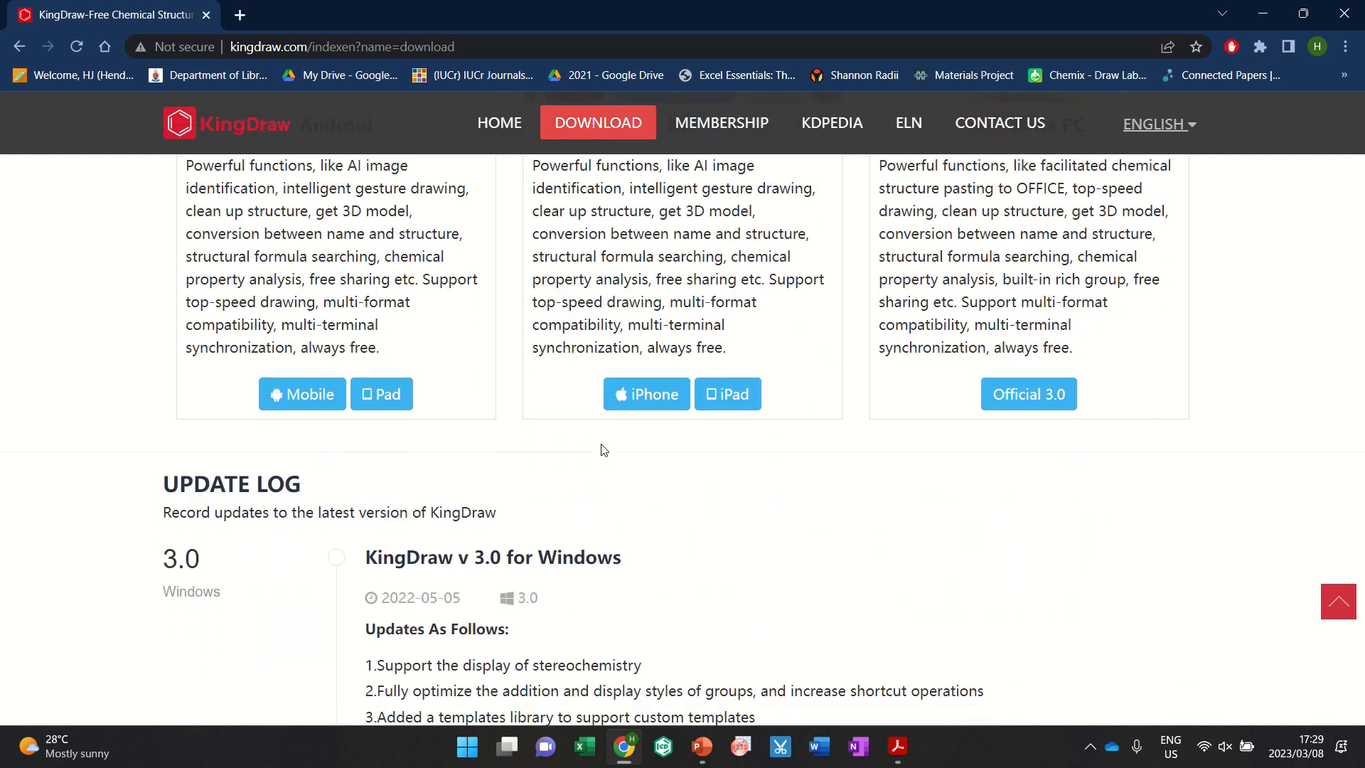
scroll(654, 455, down, 8)
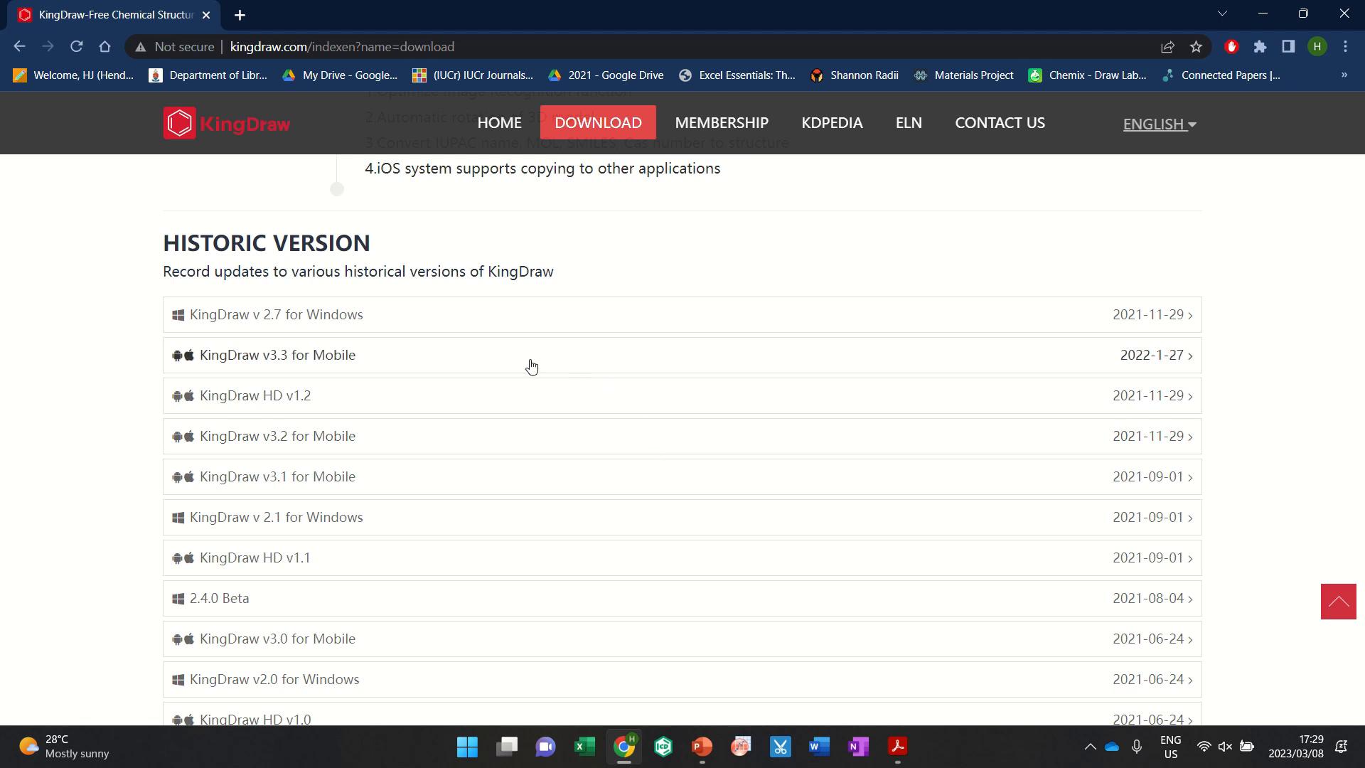
scroll(532, 367, down, 4)
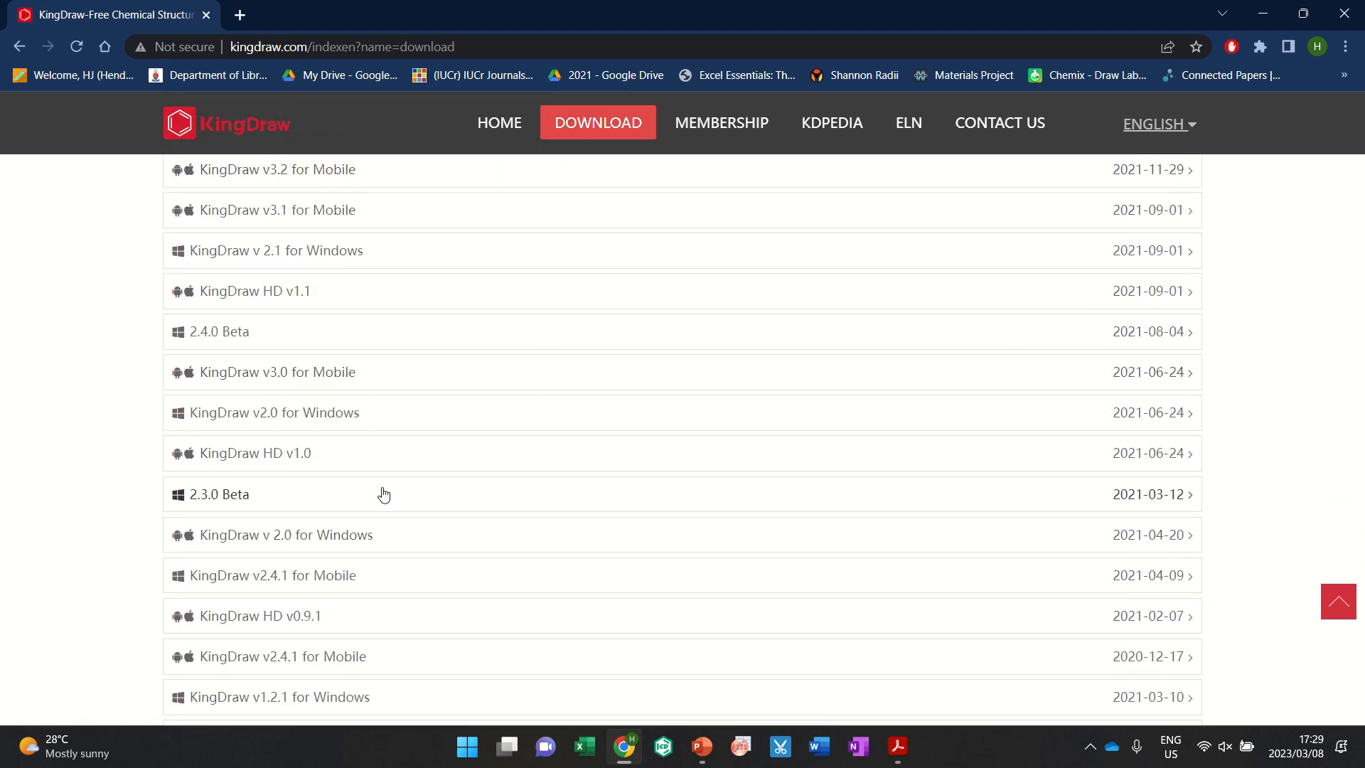
scroll(579, 460, up, 10)
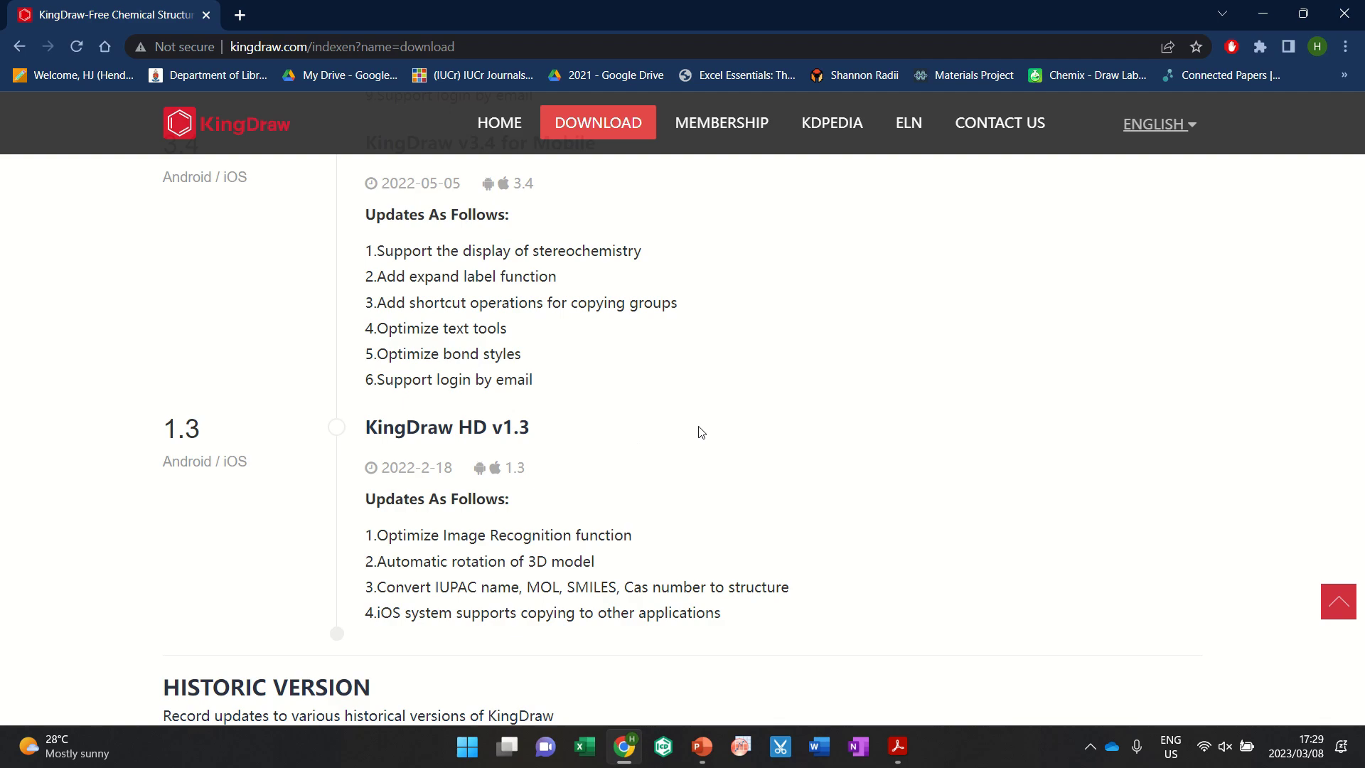
scroll(700, 430, up, 20)
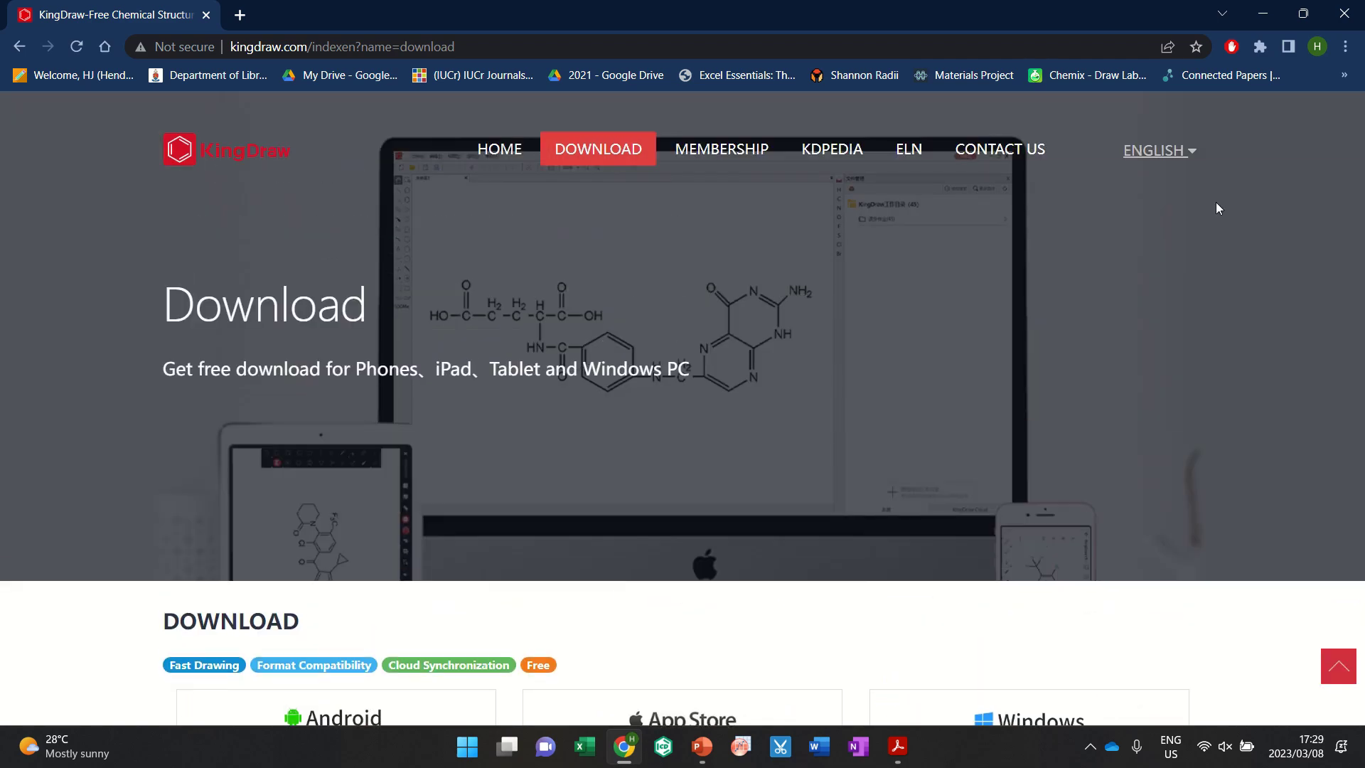
Step: Clear the laboratory manual off the desktop and view the KingDraw installer in the Downloads folder
click(897, 746)
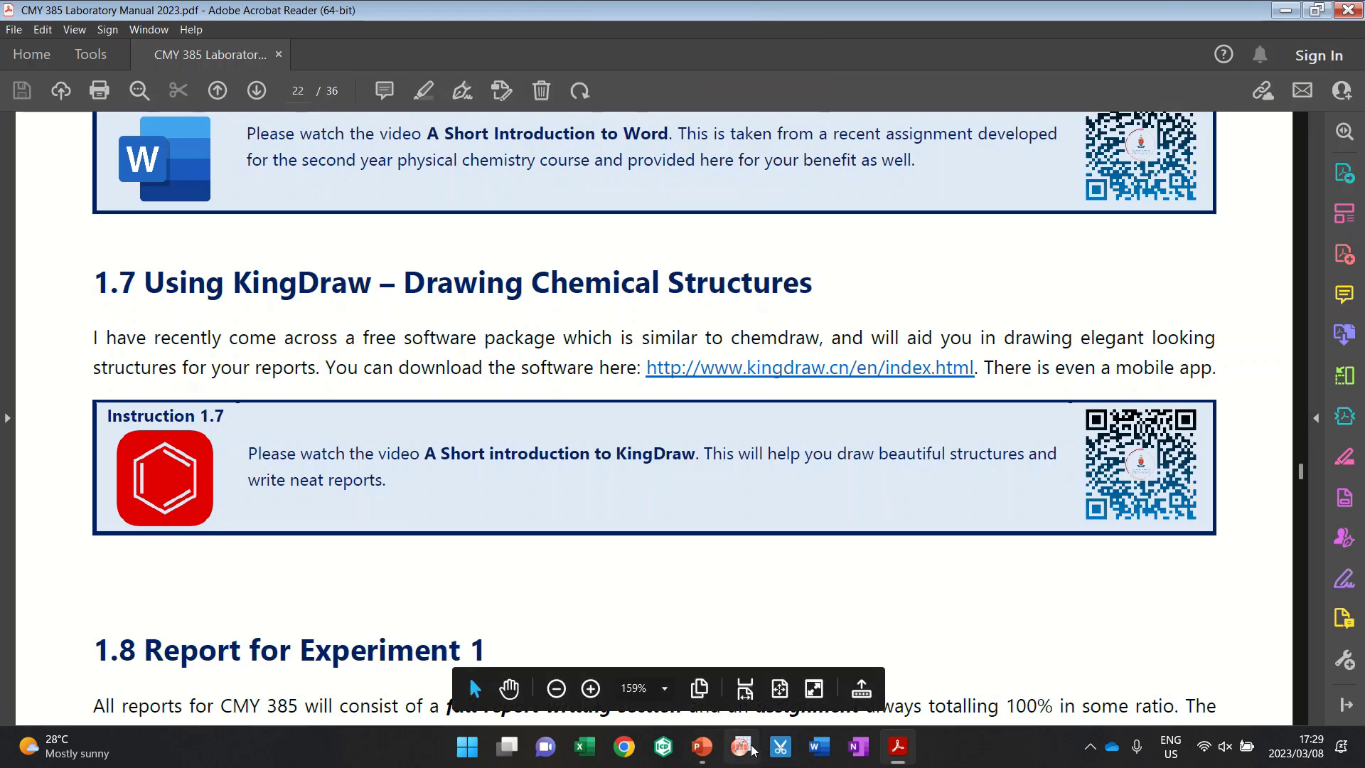
click(752, 749)
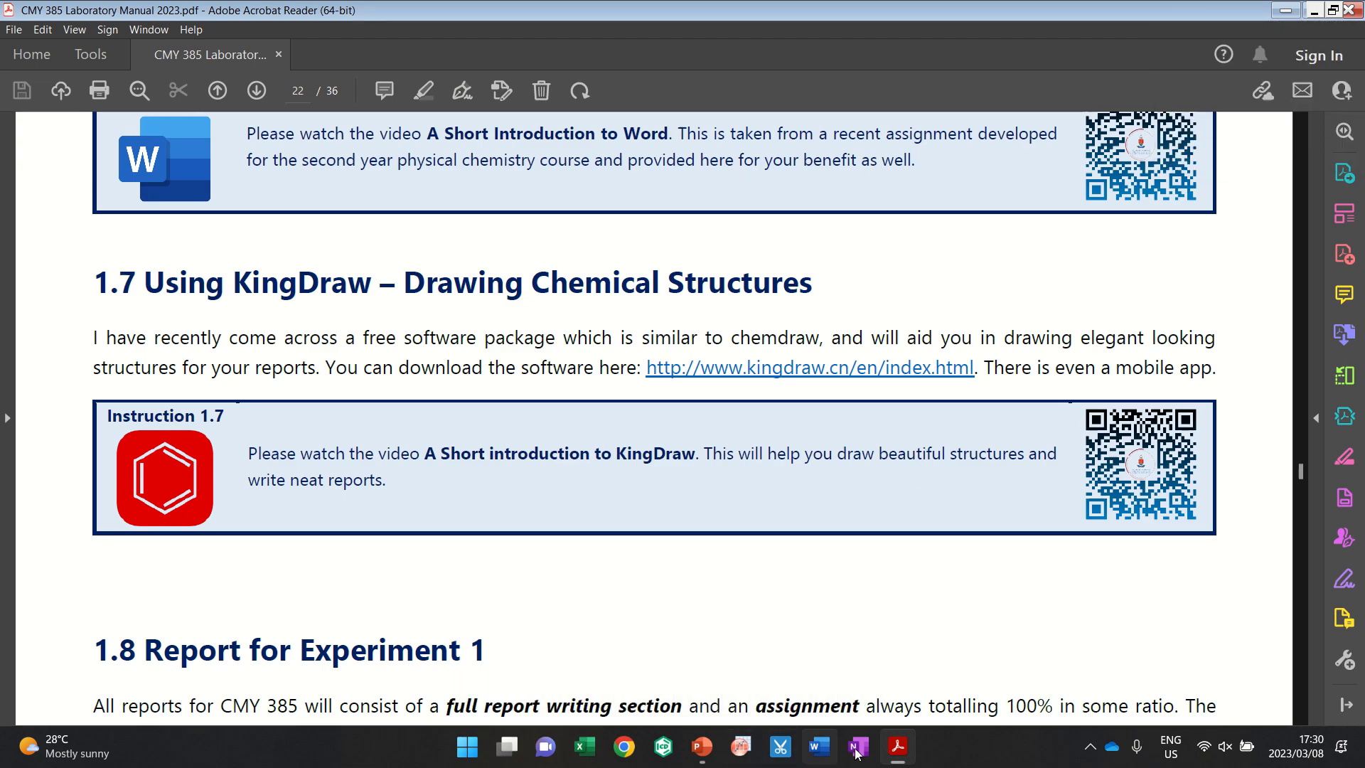
click(897, 746)
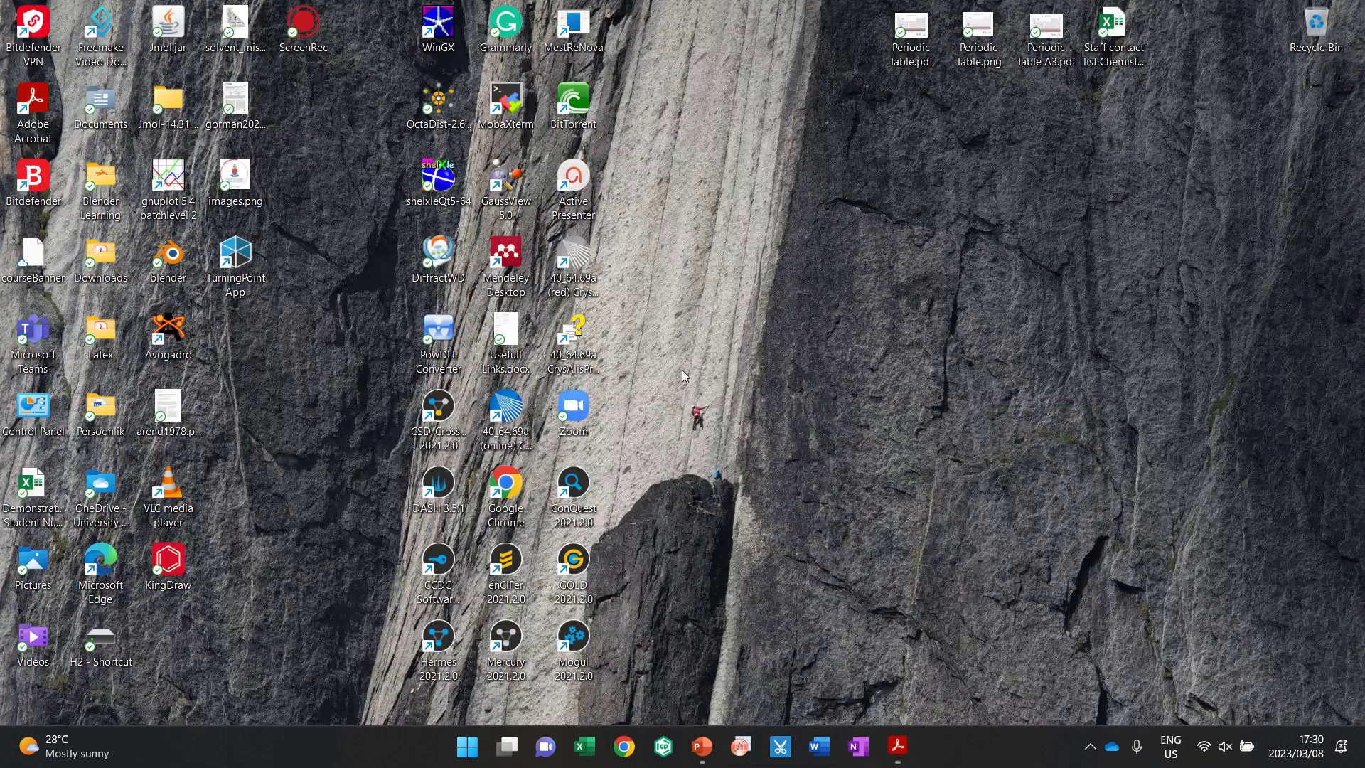
double_click(103, 277)
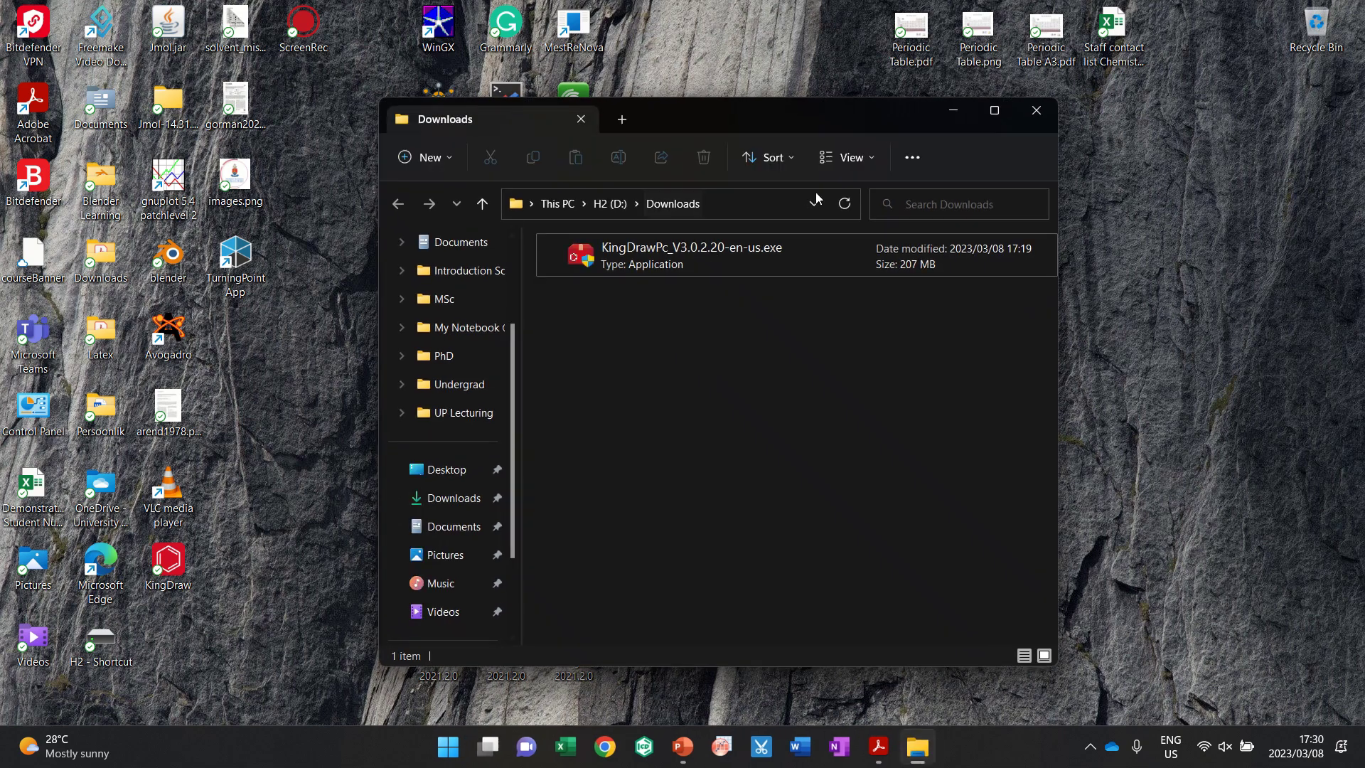
click(953, 111)
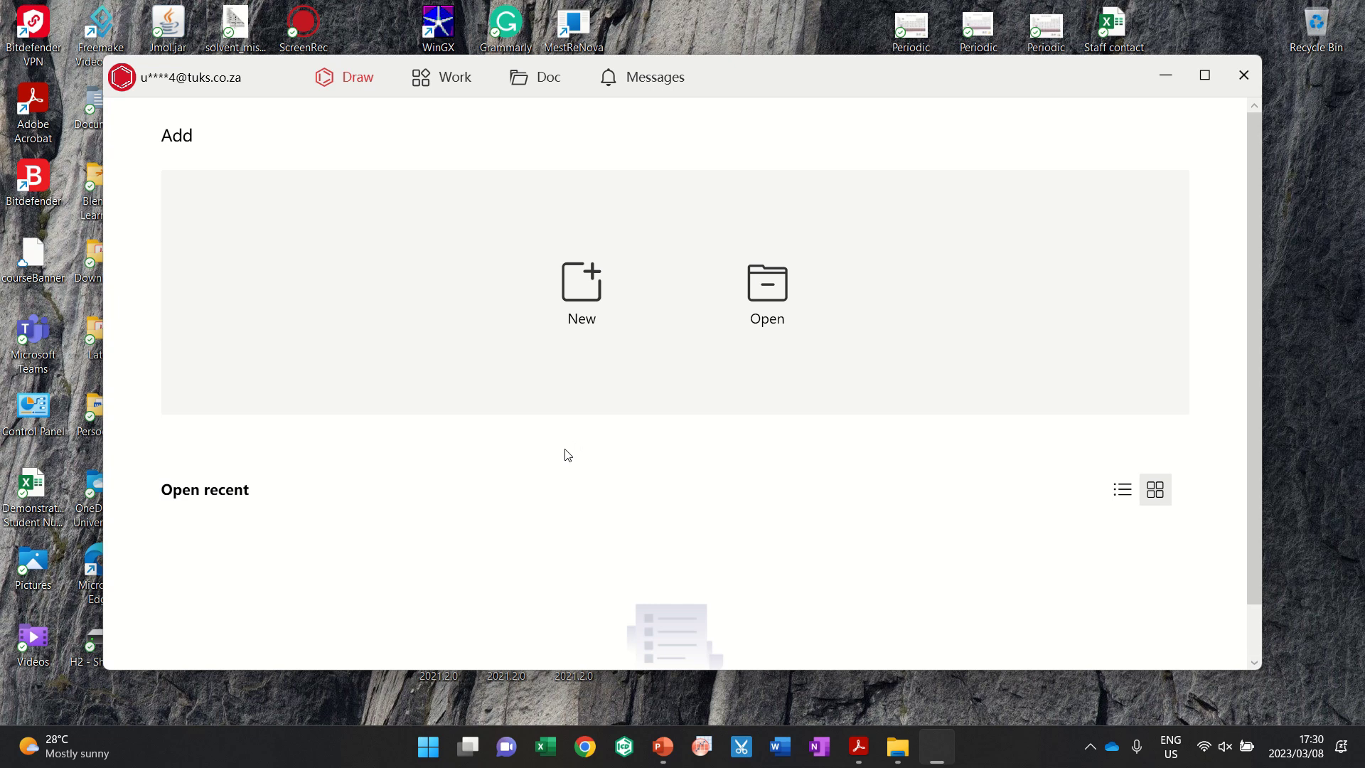
Step: Create a new drawing in KingDraw and draw six single bonds radiating from one central atom
click(597, 300)
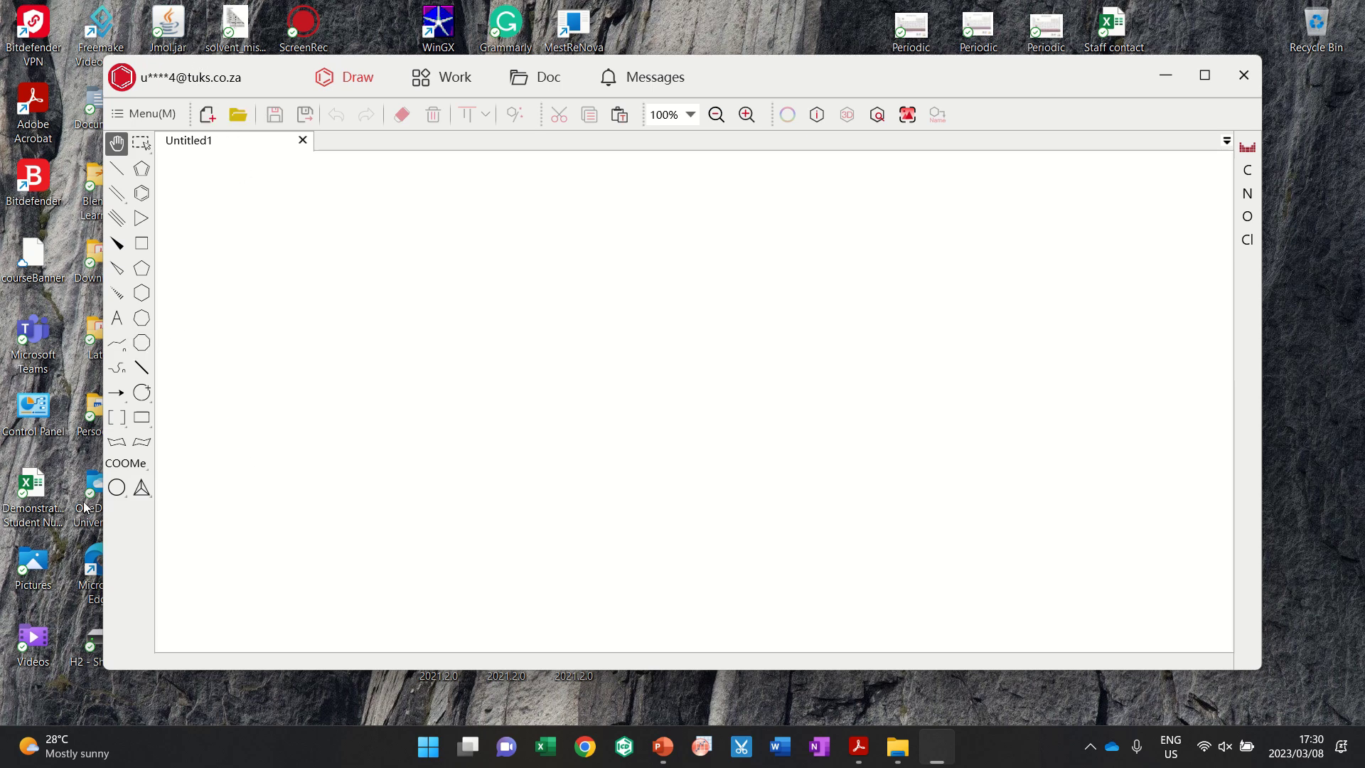
click(117, 171)
click(479, 408)
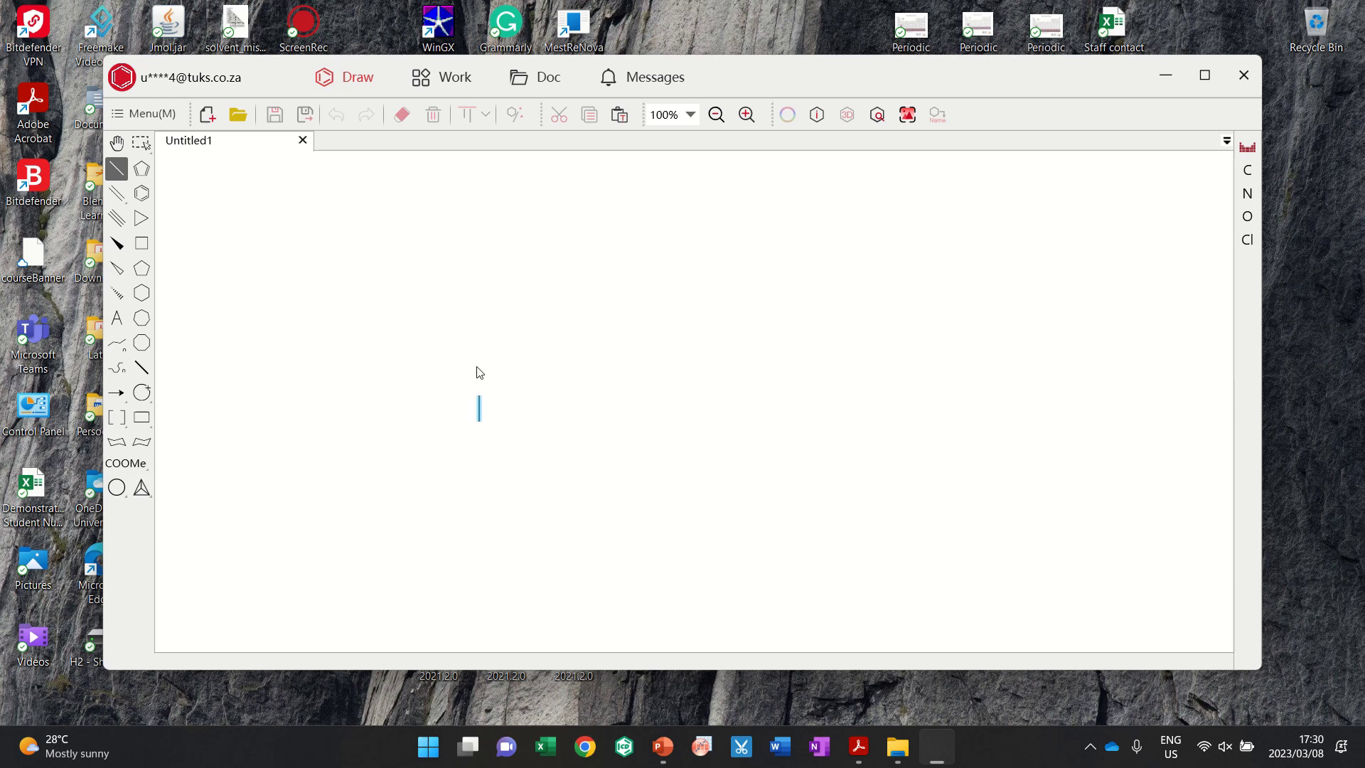
mouse_move(481, 425)
mouse_down()
mouse_move(478, 467)
mouse_move(462, 437)
mouse_up()
click(479, 426)
click(479, 422)
click(479, 421)
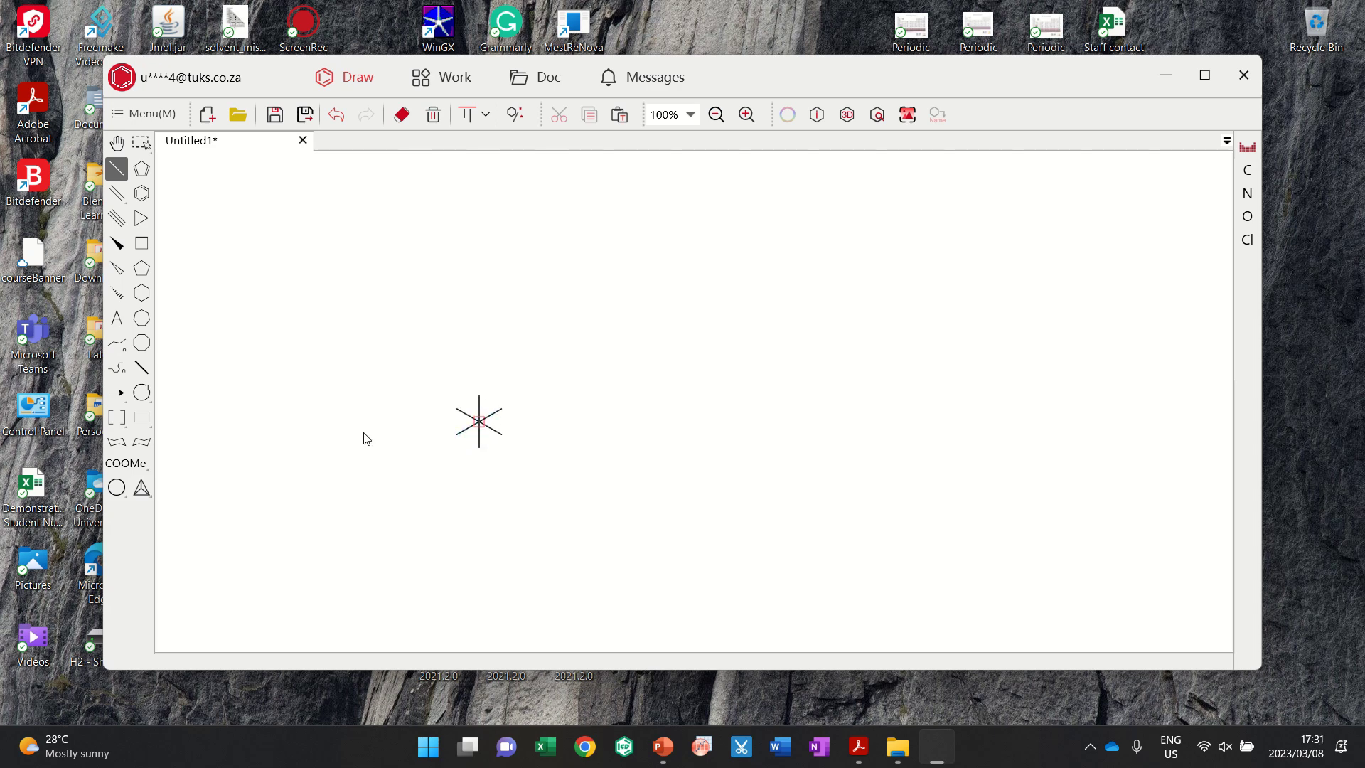
Step: Change the two lower slanted bonds to solid wedges and the two upper slanted bonds to hashed wedges
click(117, 243)
click(465, 429)
click(489, 429)
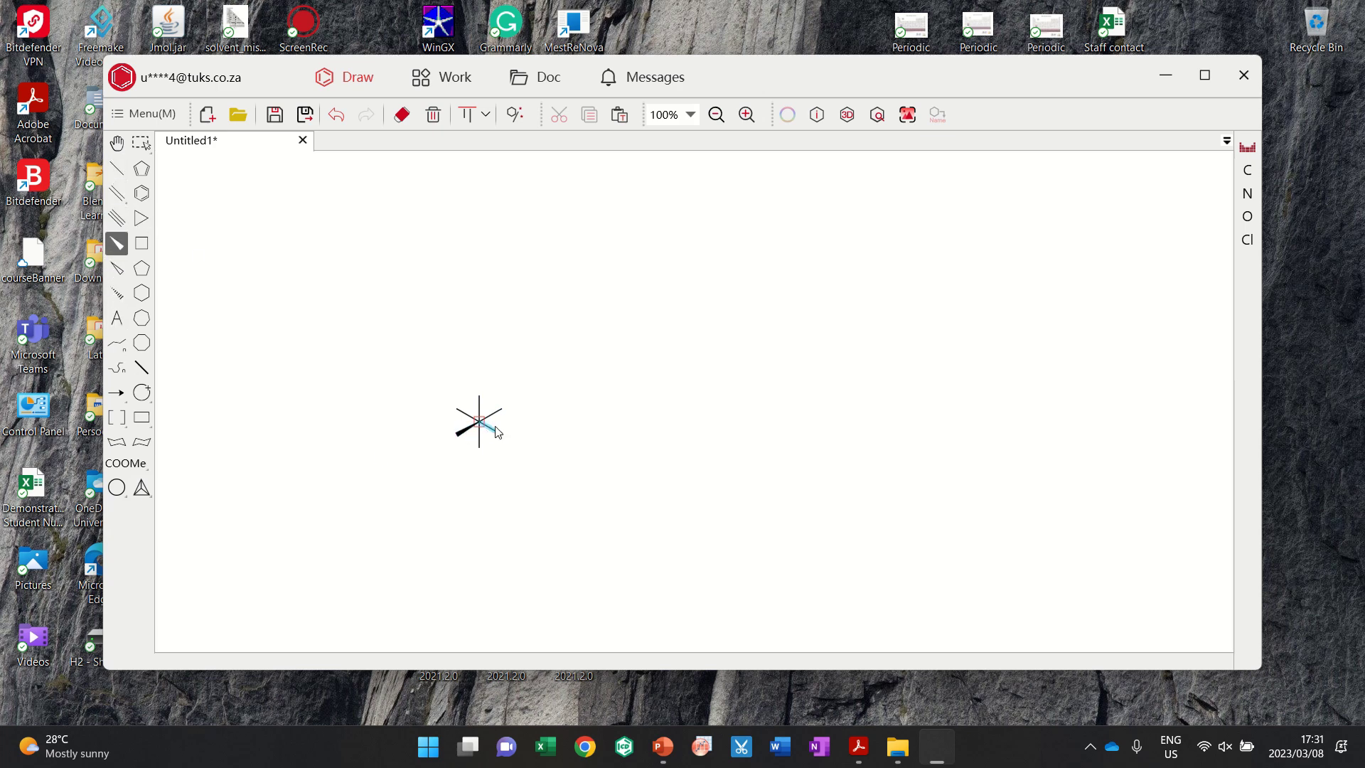
click(116, 293)
click(466, 418)
click(488, 416)
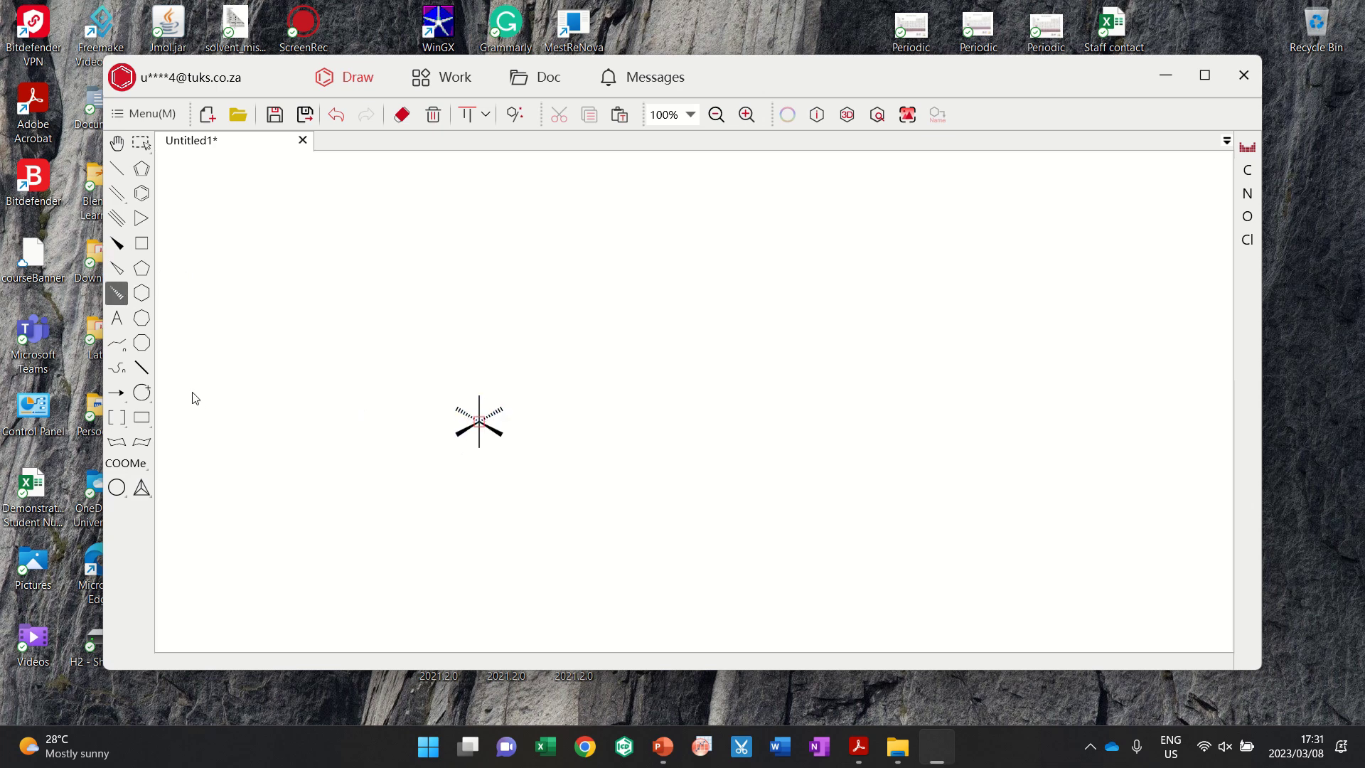
Step: Label the central atom Co
click(120, 320)
click(487, 425)
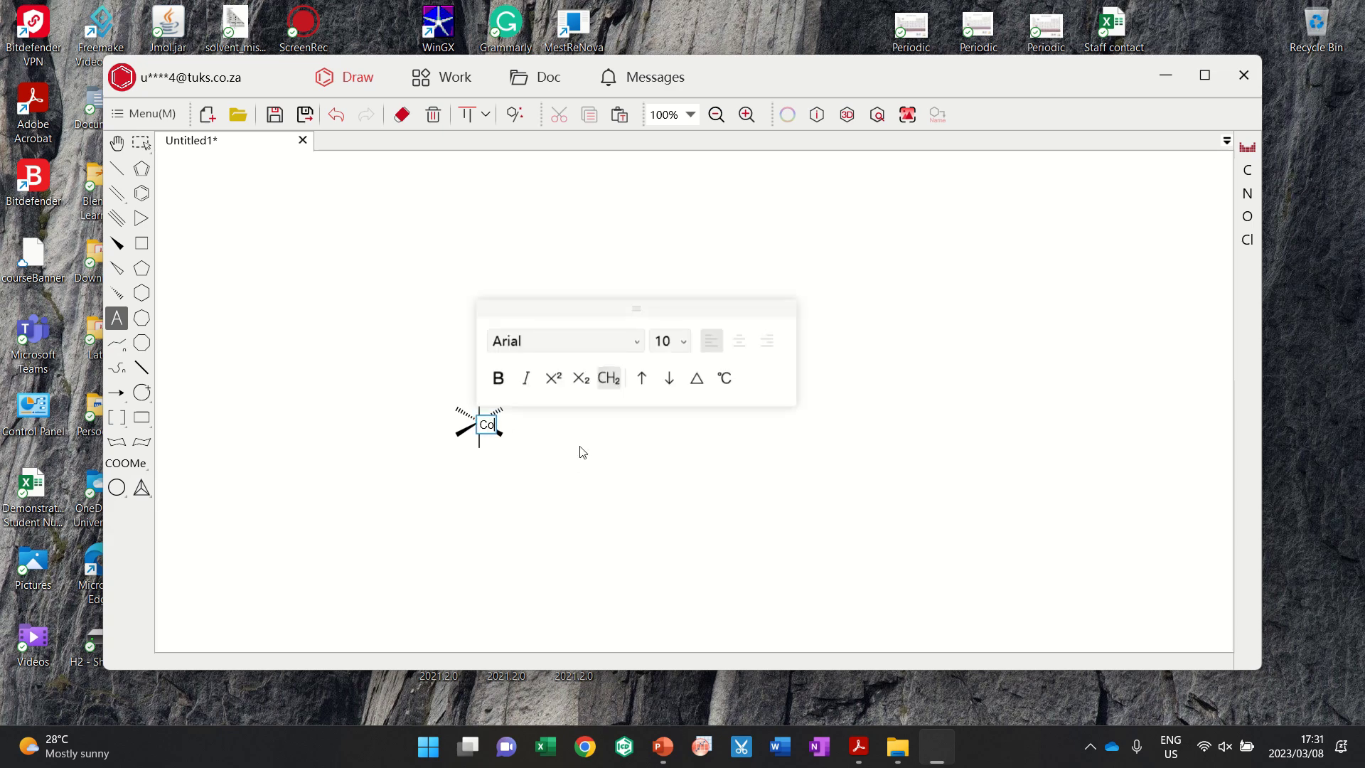
click(558, 533)
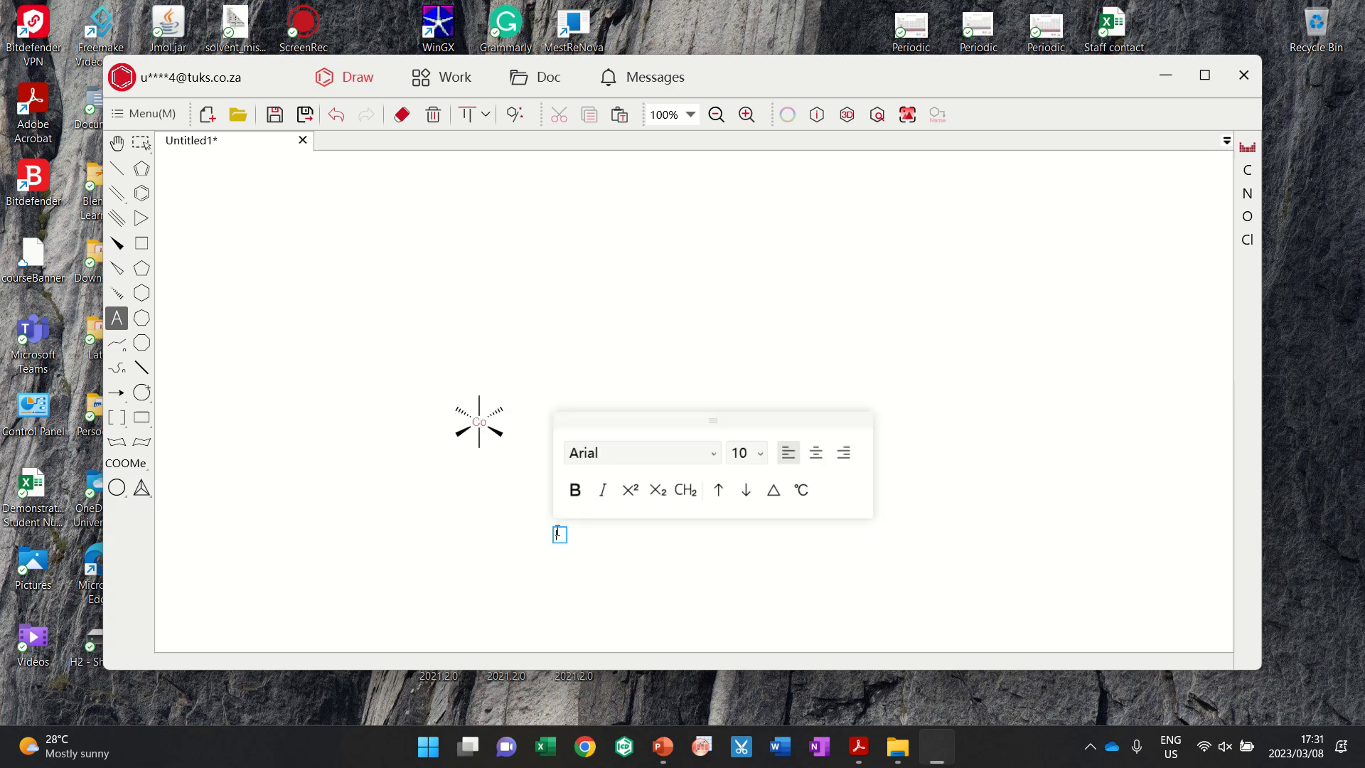
double_click(137, 148)
click(292, 383)
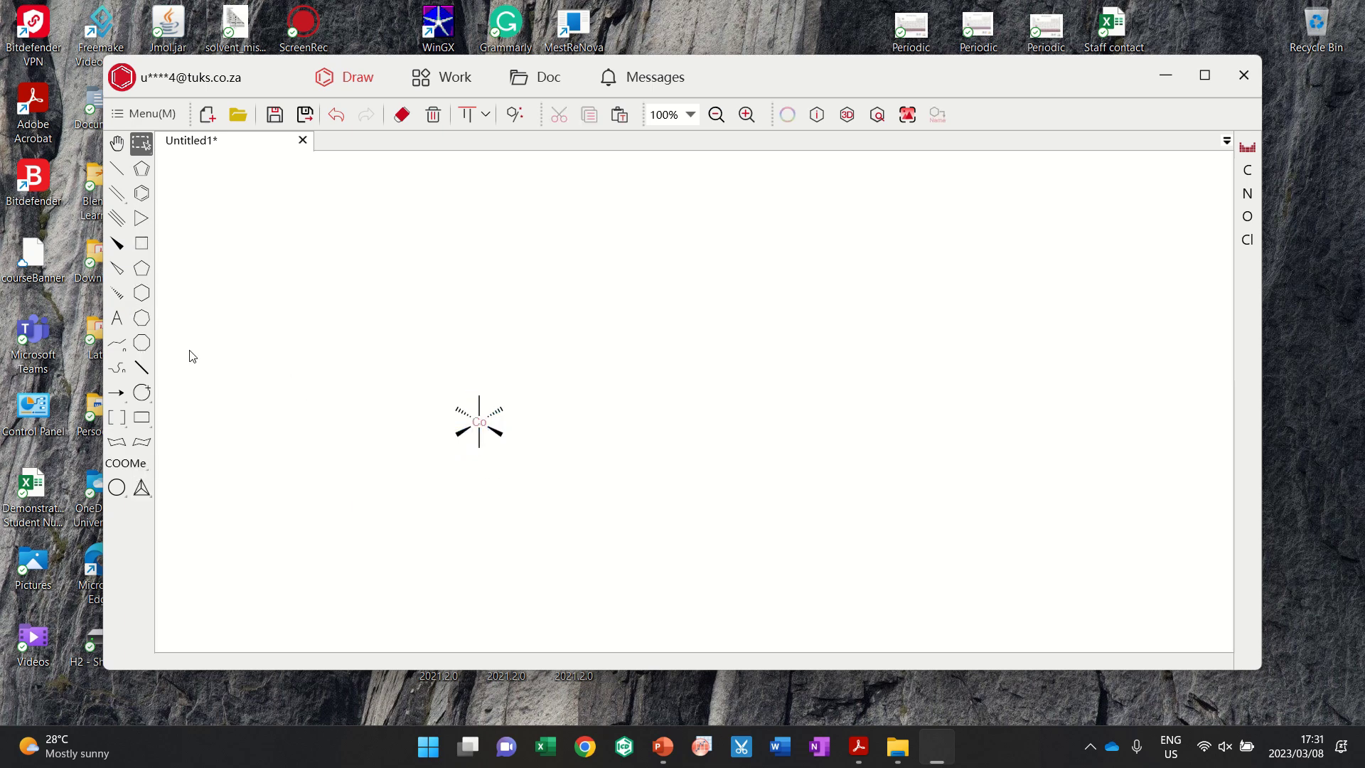
Step: Label the ends of the upper-right, lower-right and bottom bonds of the complex Cl
click(118, 318)
click(505, 411)
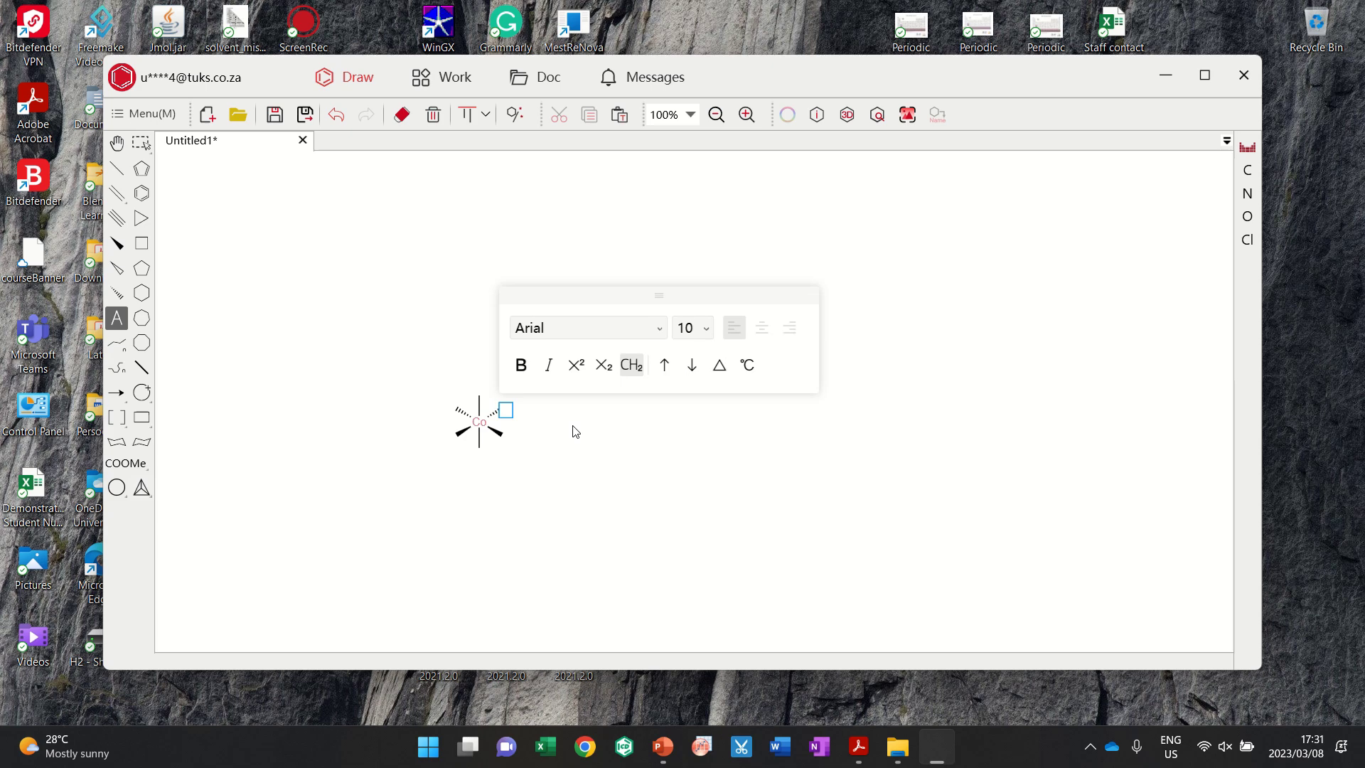
click(507, 437)
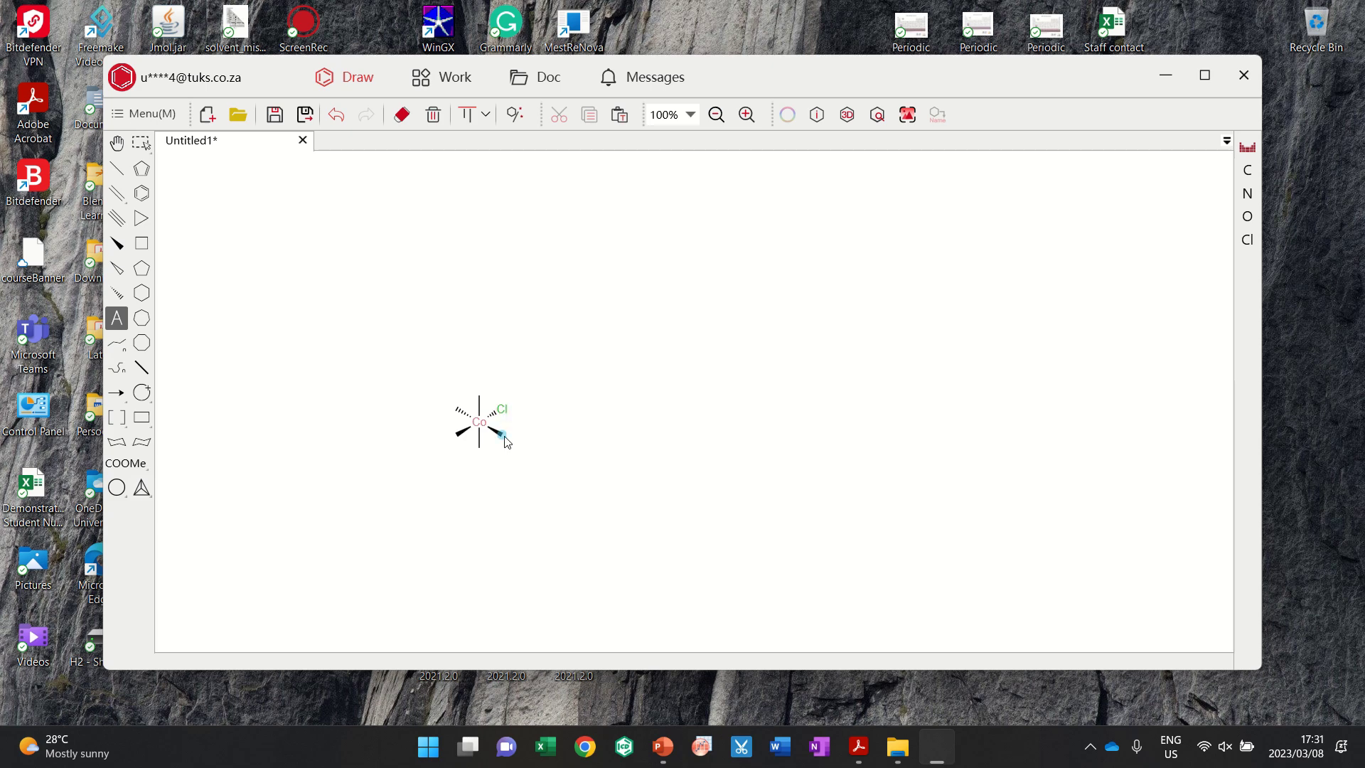
text(Cl)
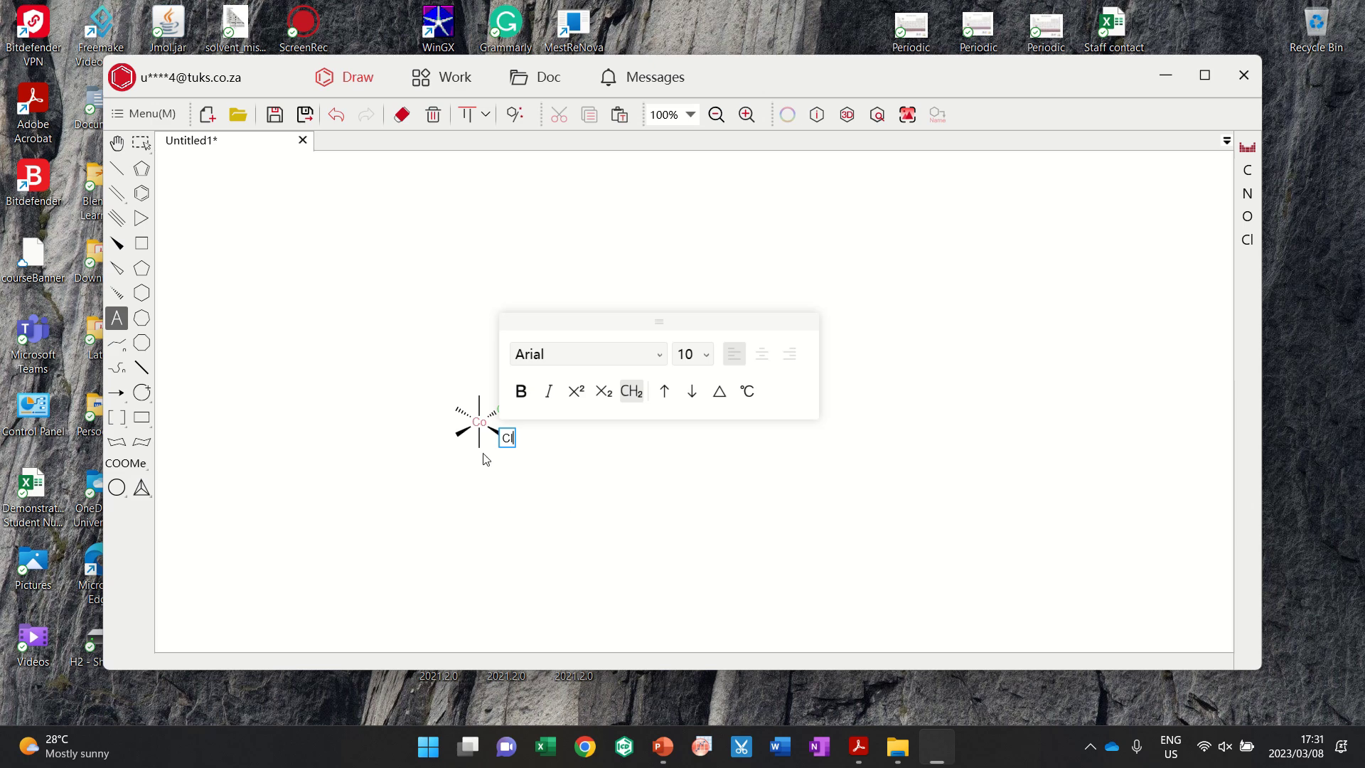
click(484, 455)
text(Cl)
Step: Label the end of the complex's lower-left wedge bond CL
click(462, 437)
text(CL)
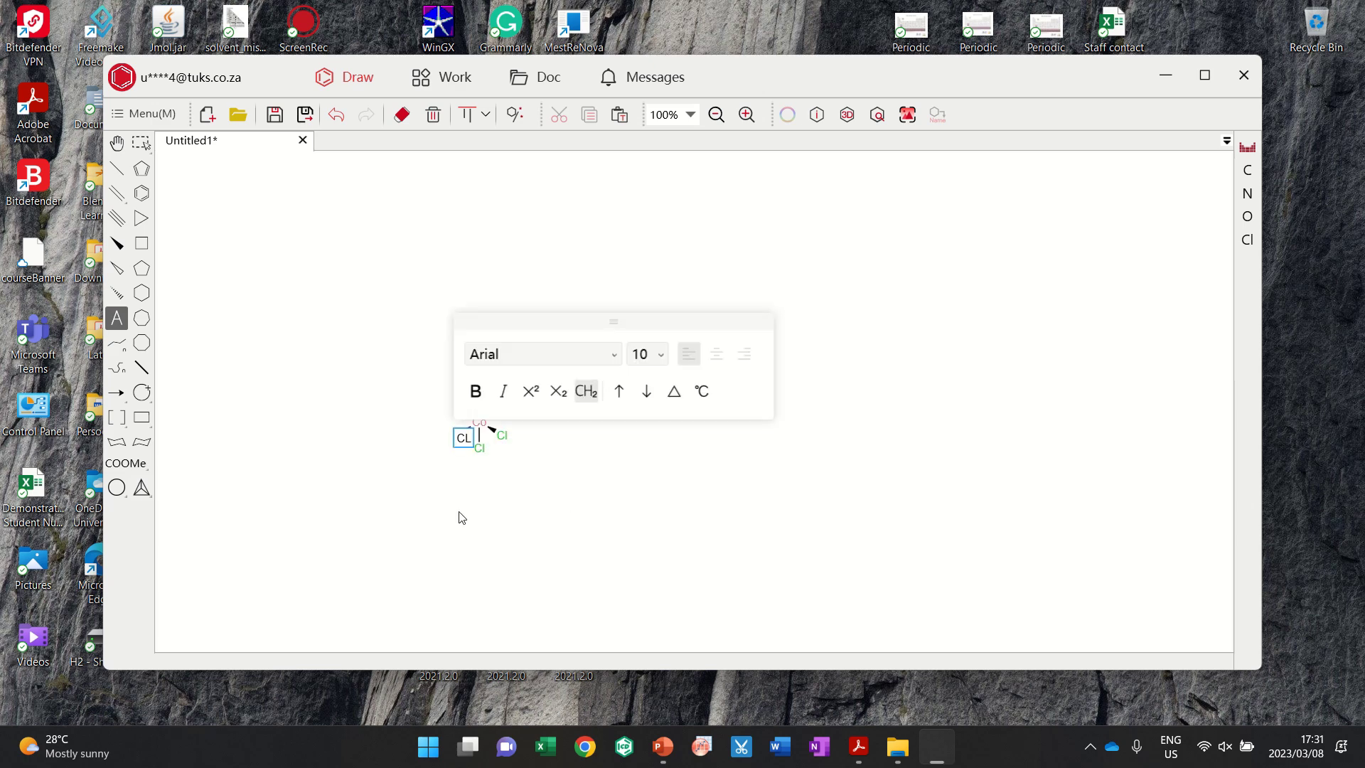
click(459, 507)
click(438, 464)
click(454, 492)
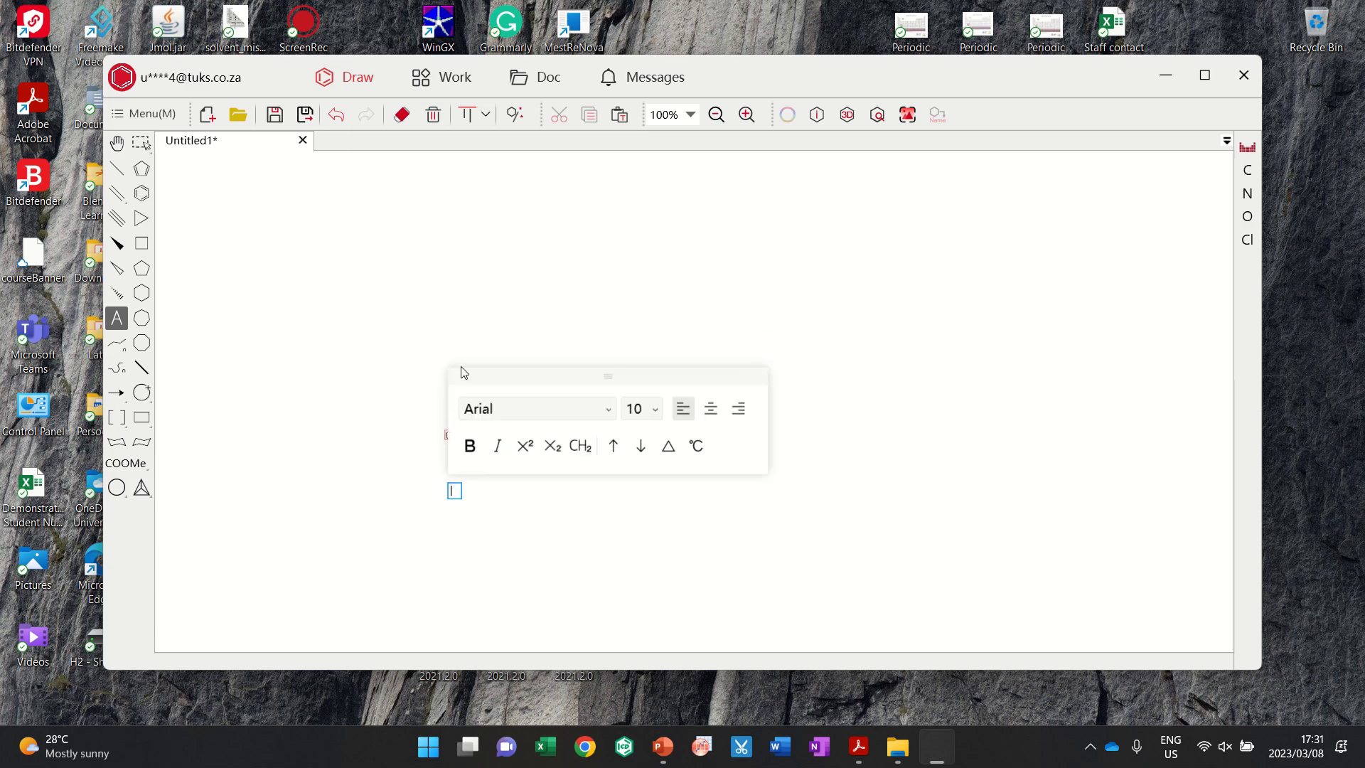
click(500, 336)
Step: Label the ends of the top bond and the upper-left hashed bond Cl
click(483, 397)
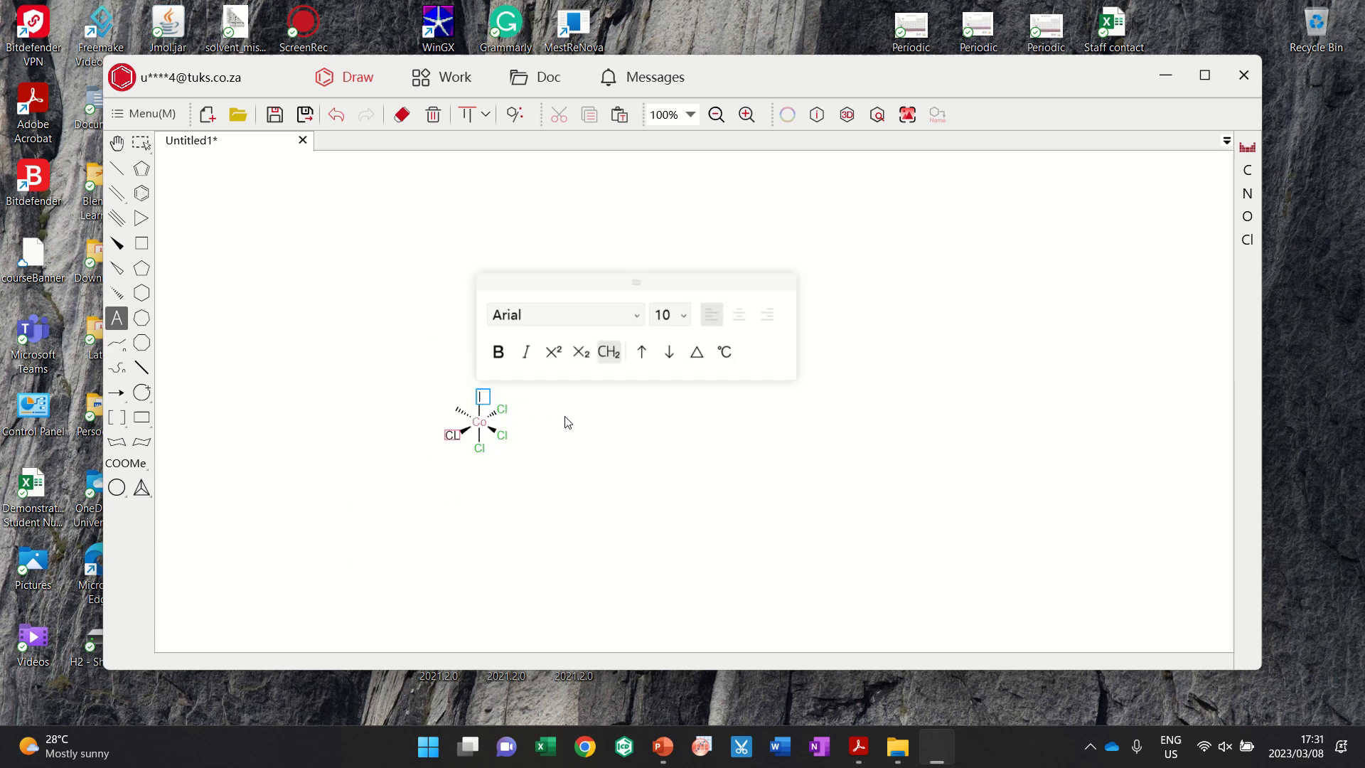
click(565, 429)
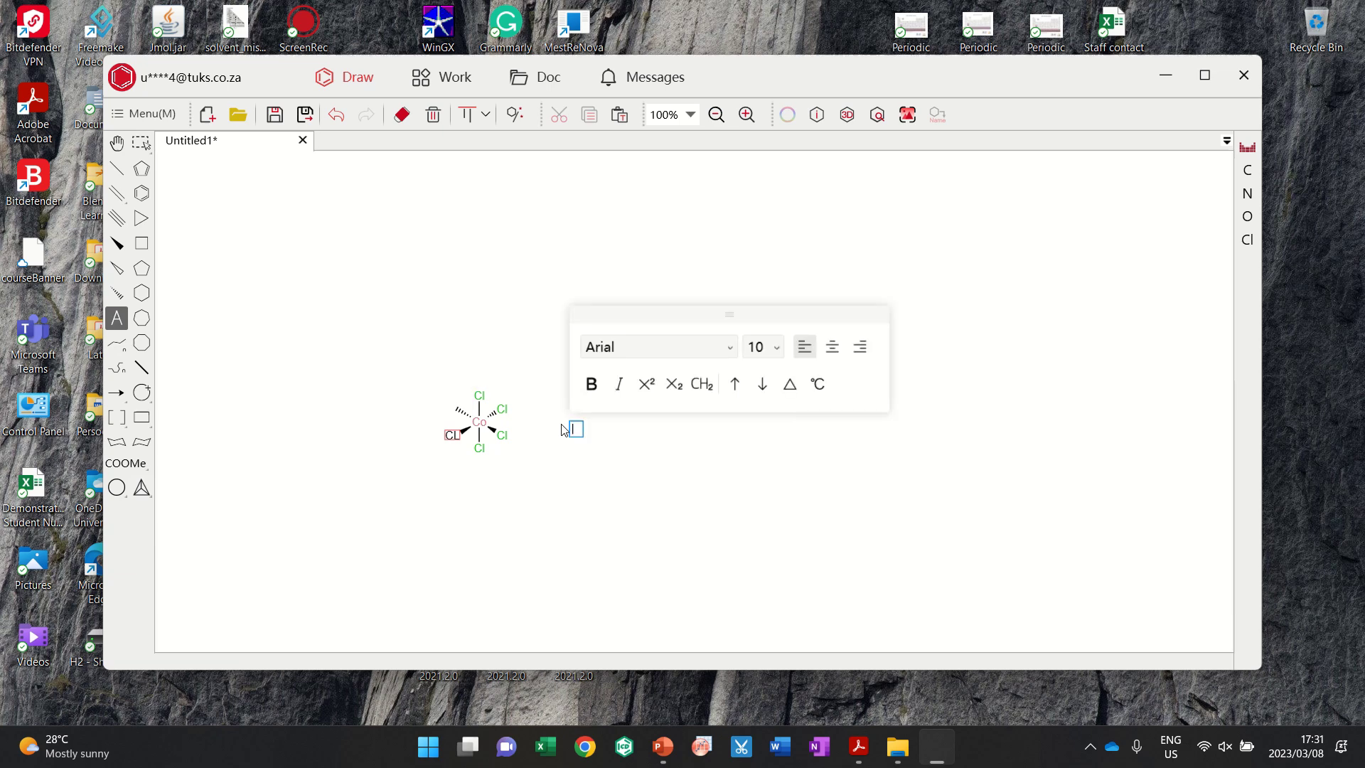
click(457, 411)
text(Cl)
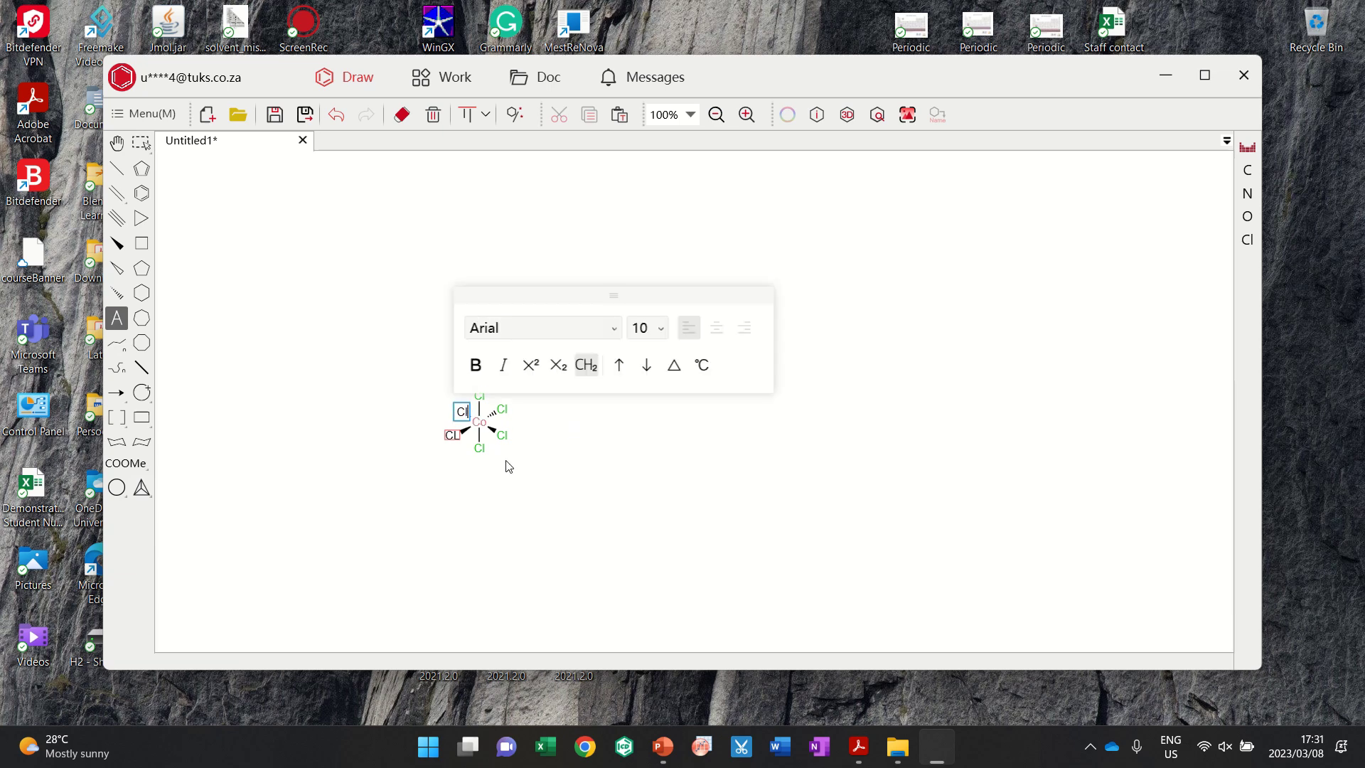
click(506, 463)
Step: Correct the label at the end of the lower-left wedge bond to Cl
click(454, 432)
click(446, 481)
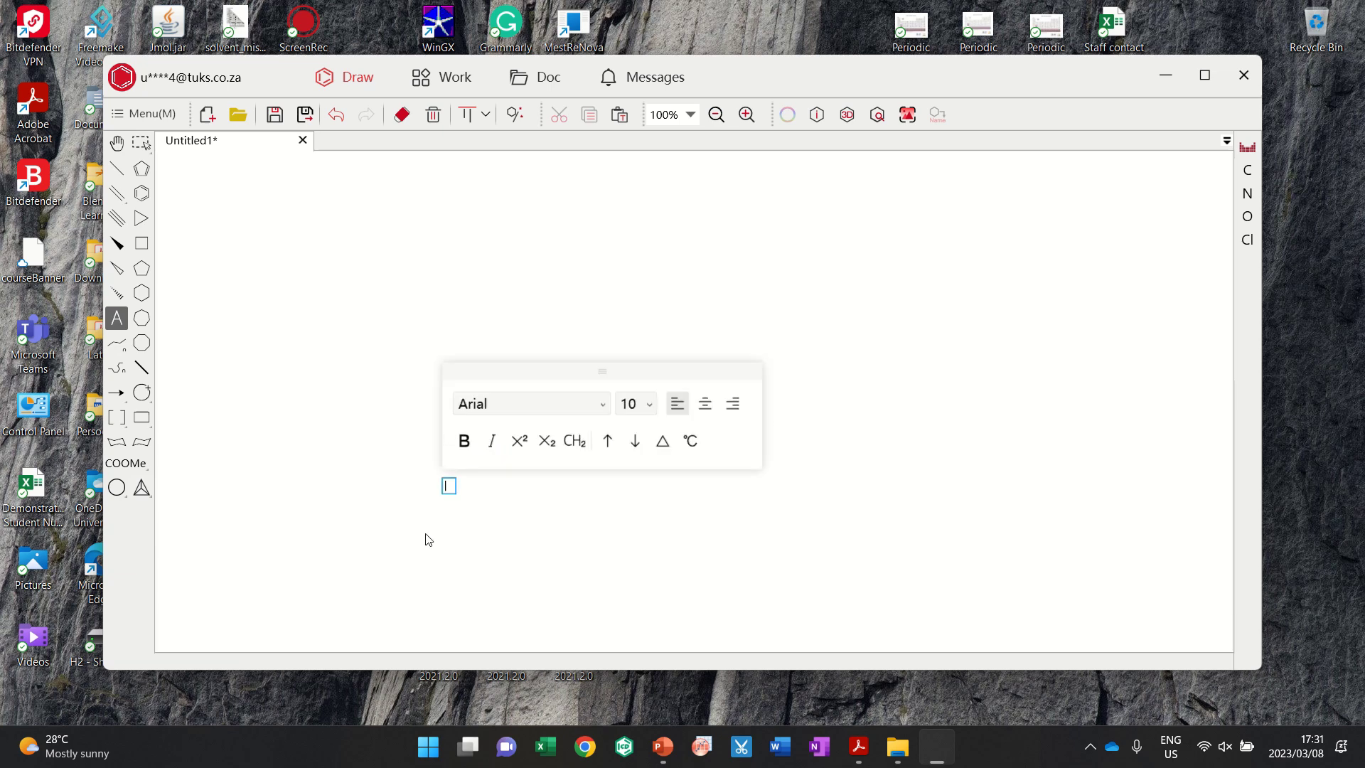
click(486, 590)
click(455, 434)
text(C)
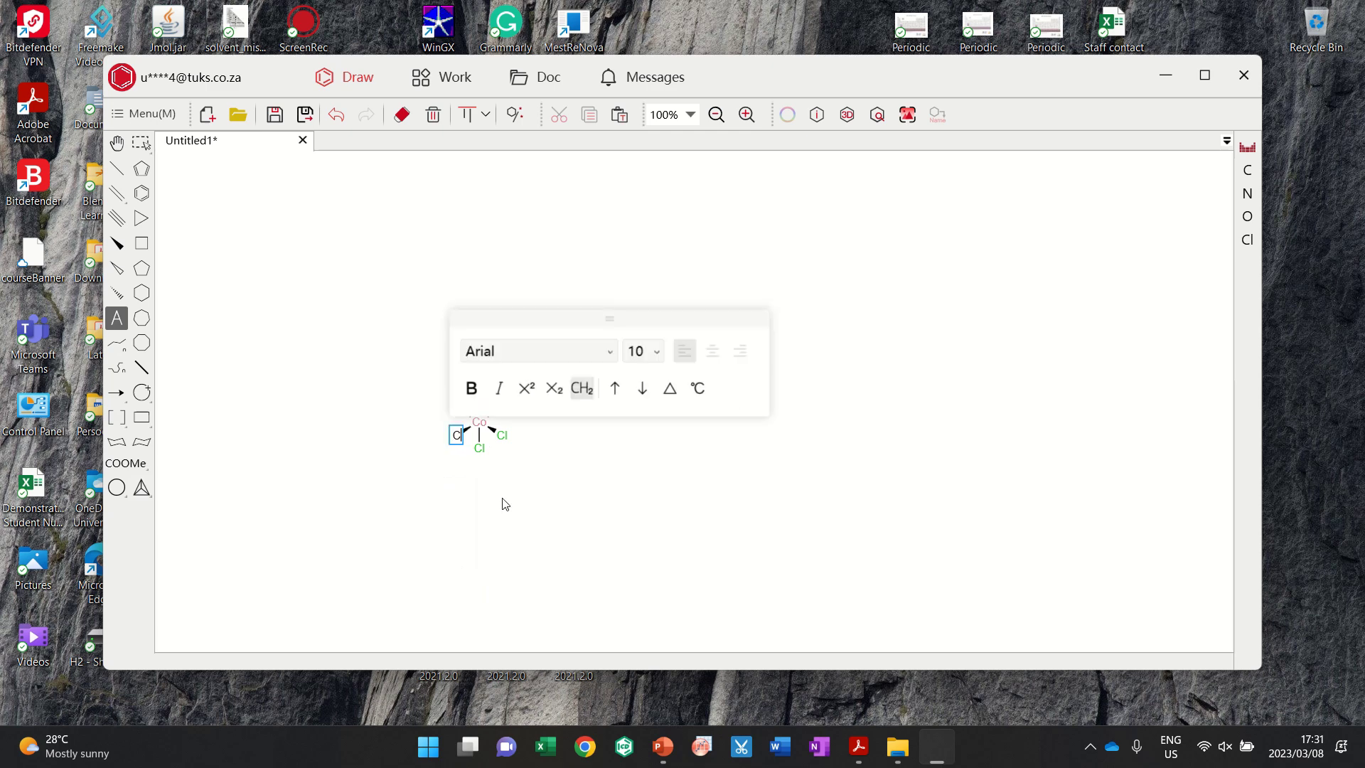
text(l)
click(505, 503)
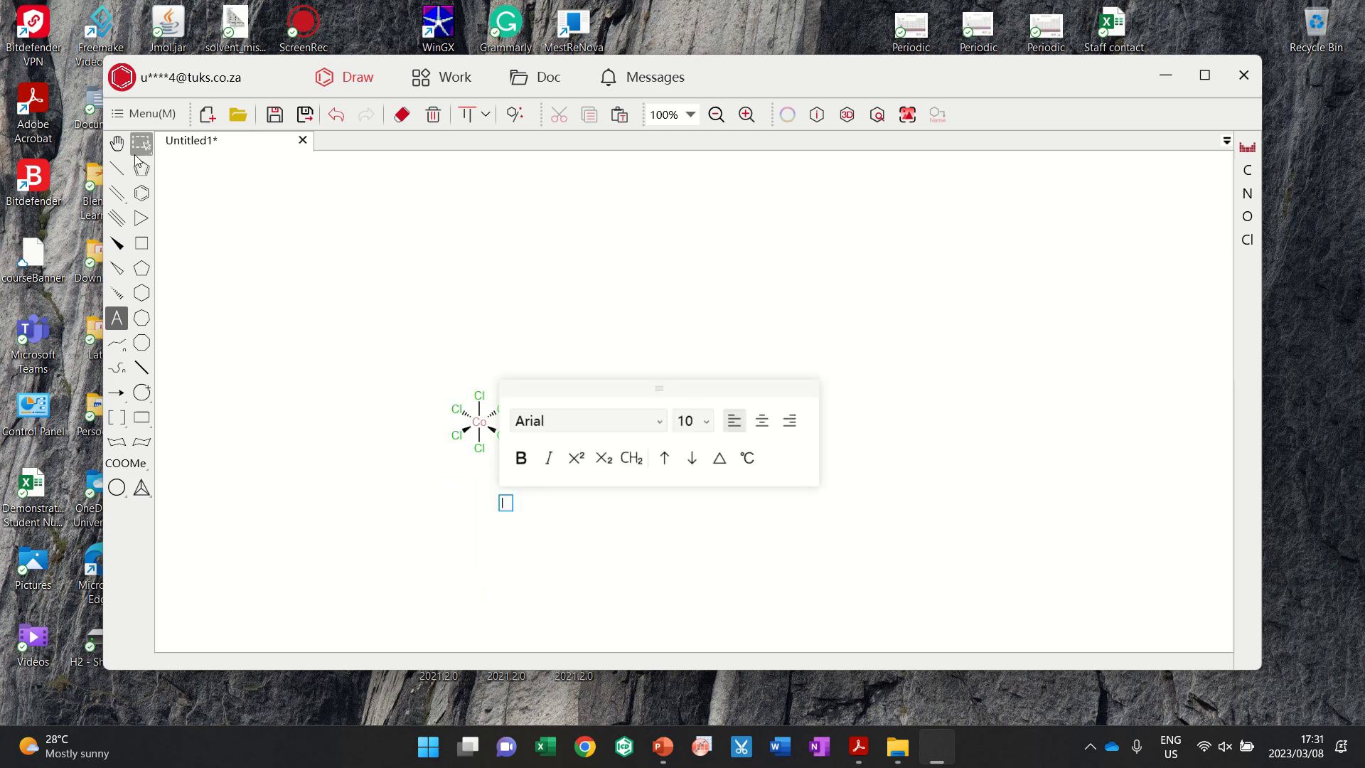
click(138, 147)
click(530, 455)
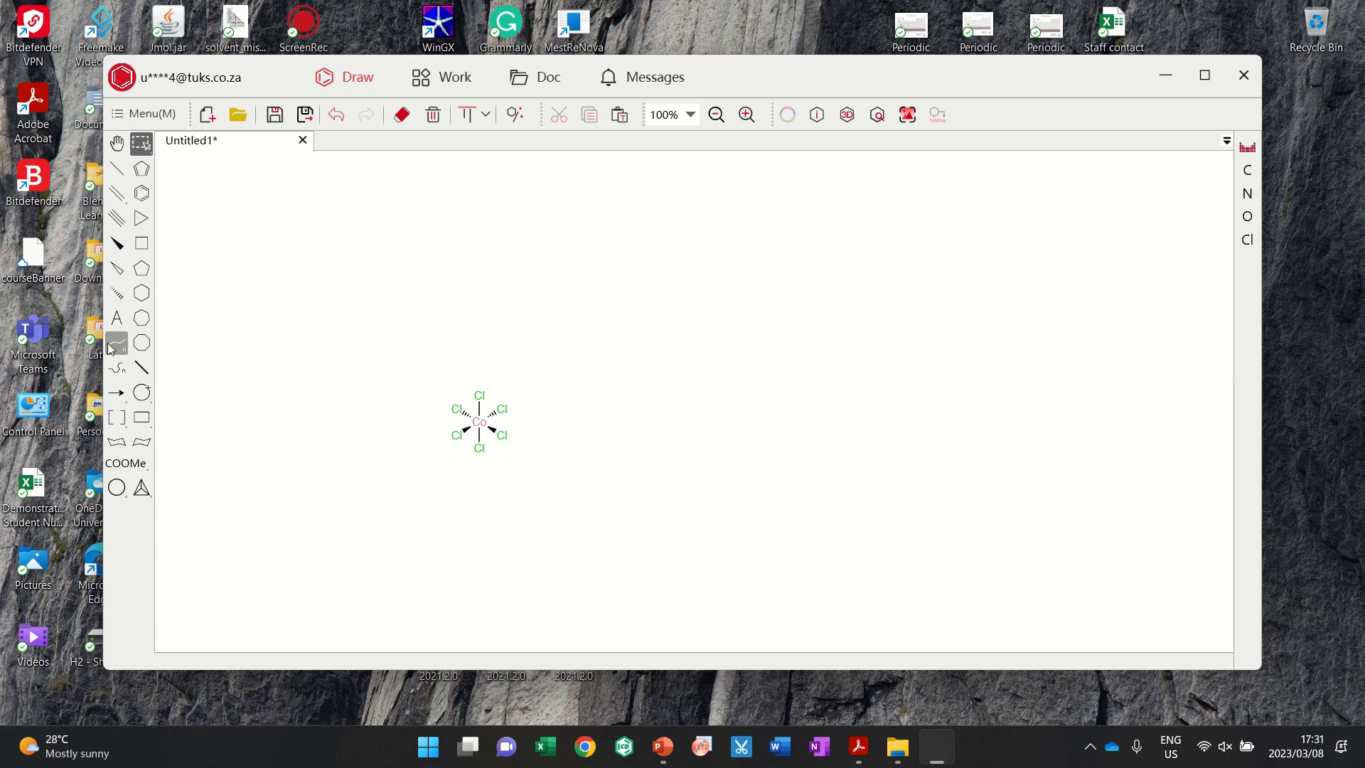
Step: Try the Symbol font on the upper-right Cl label of the complex and return the label to Arial
click(116, 318)
click(503, 409)
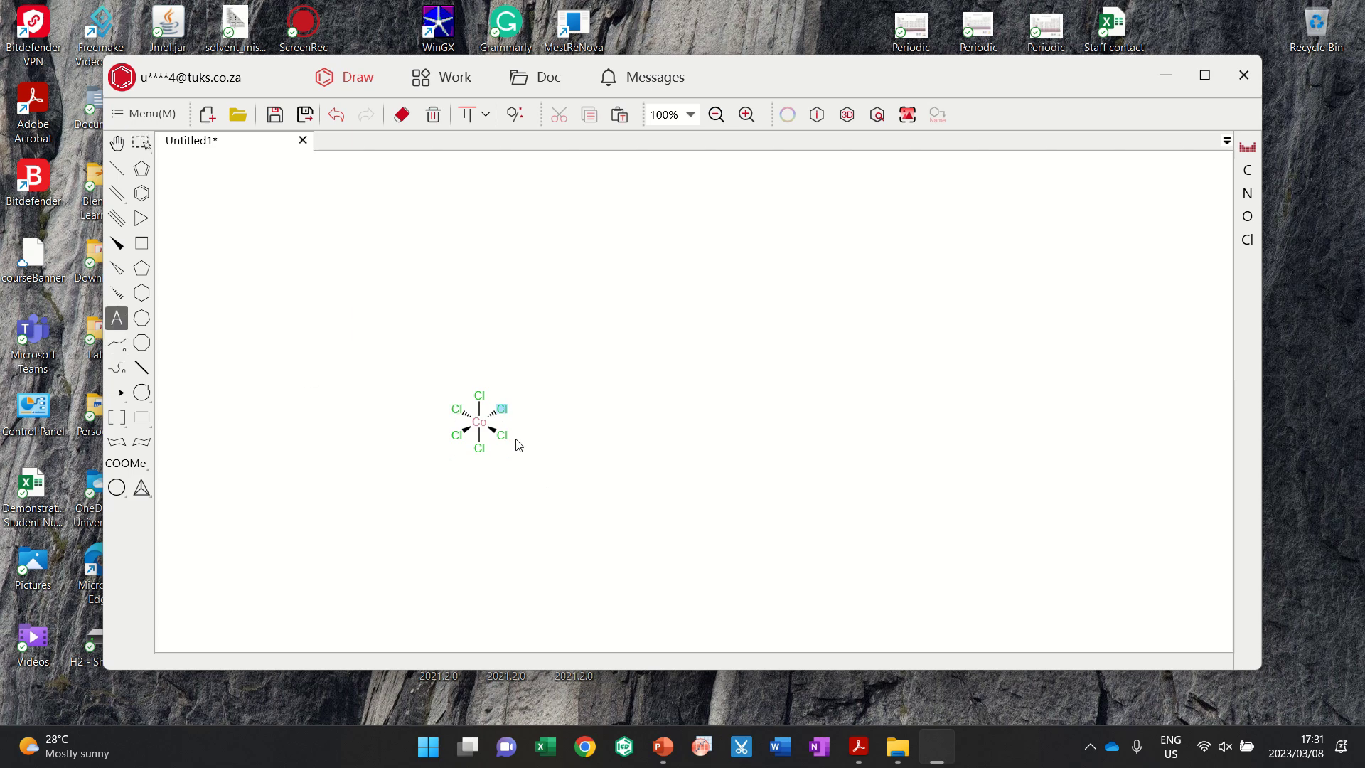
click(568, 332)
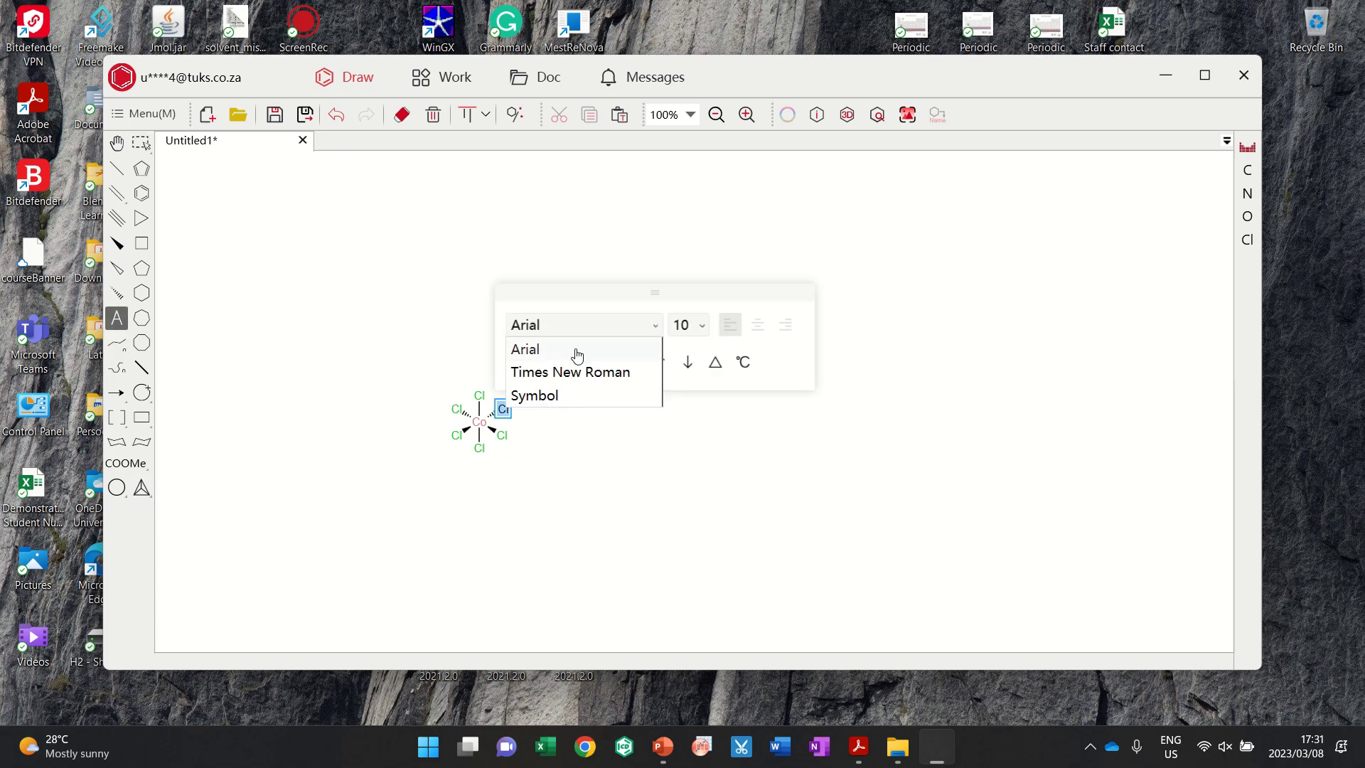
click(590, 397)
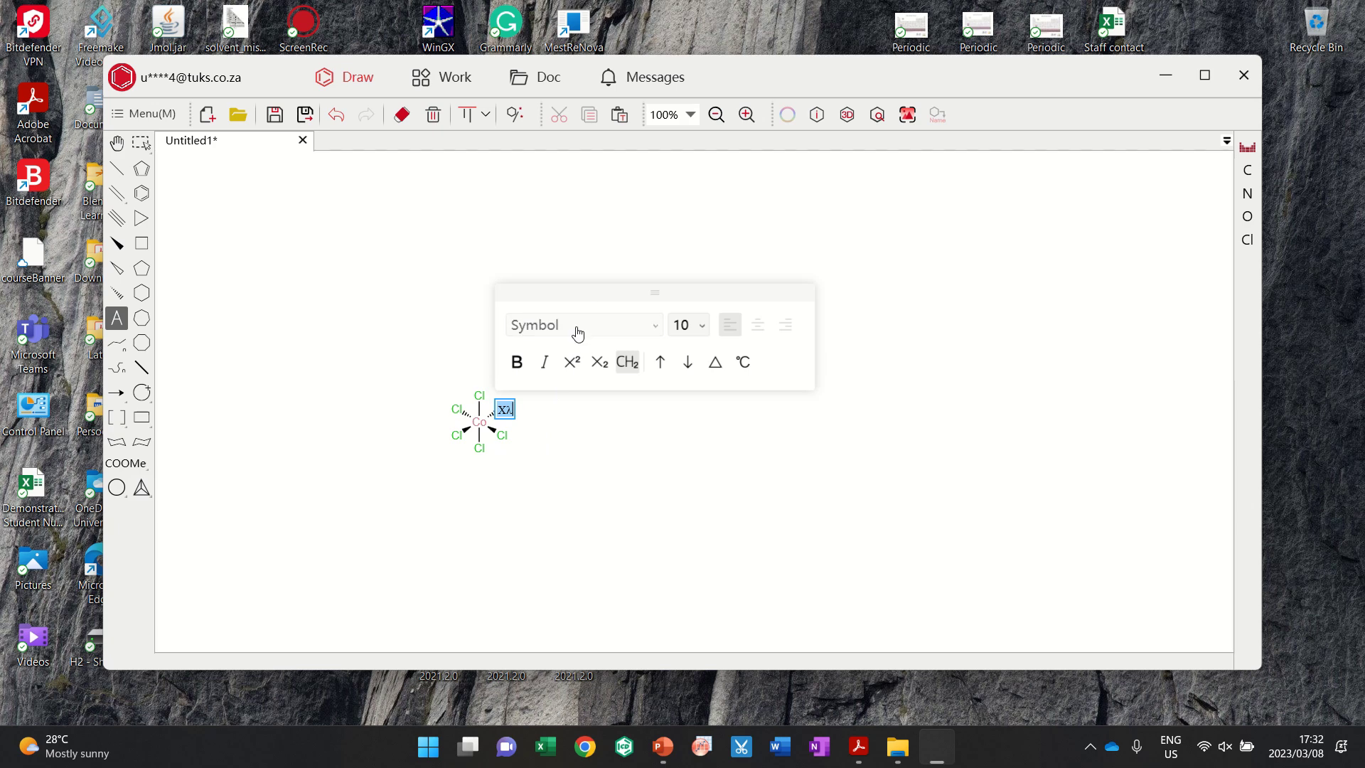
click(577, 333)
click(576, 352)
click(580, 453)
Step: Select the whole cobalt complex and enlarge it to a little less than twice its size
click(144, 145)
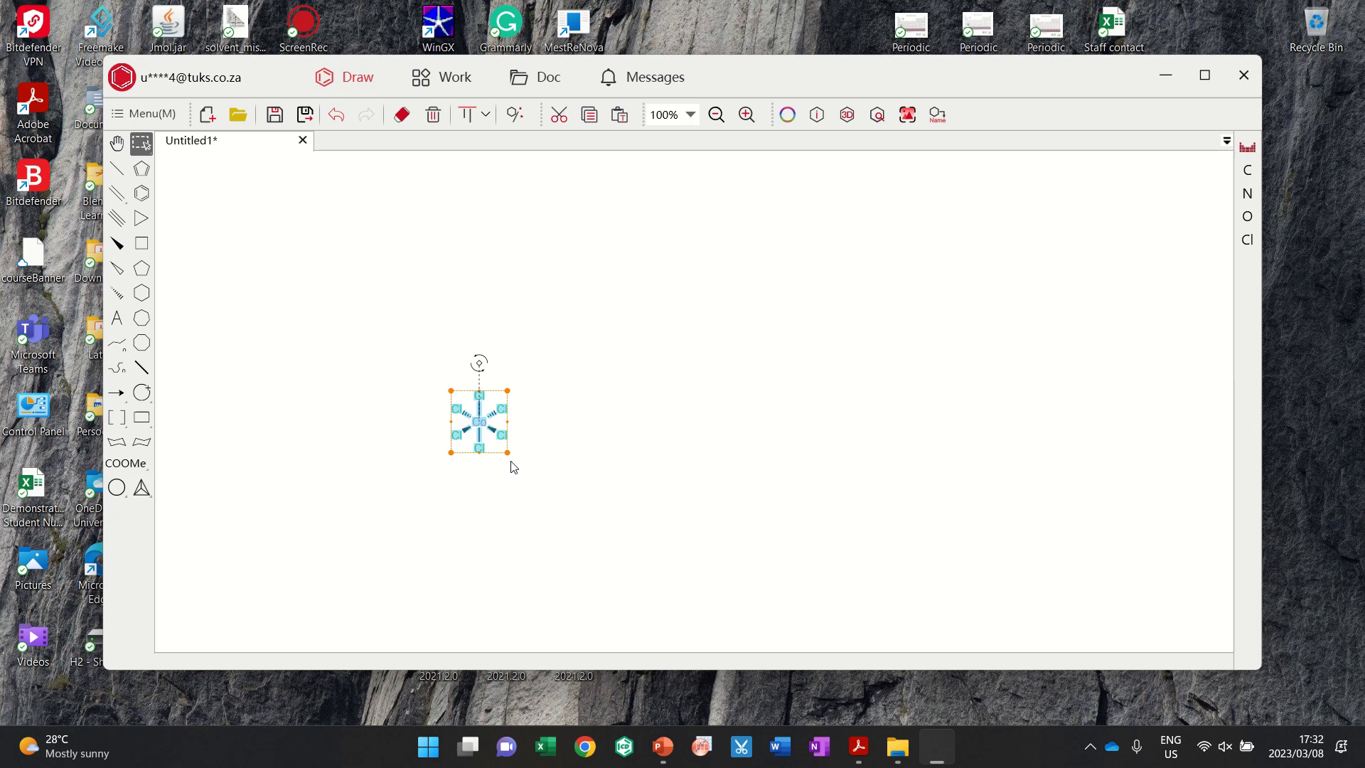
drag(509, 457, 559, 507)
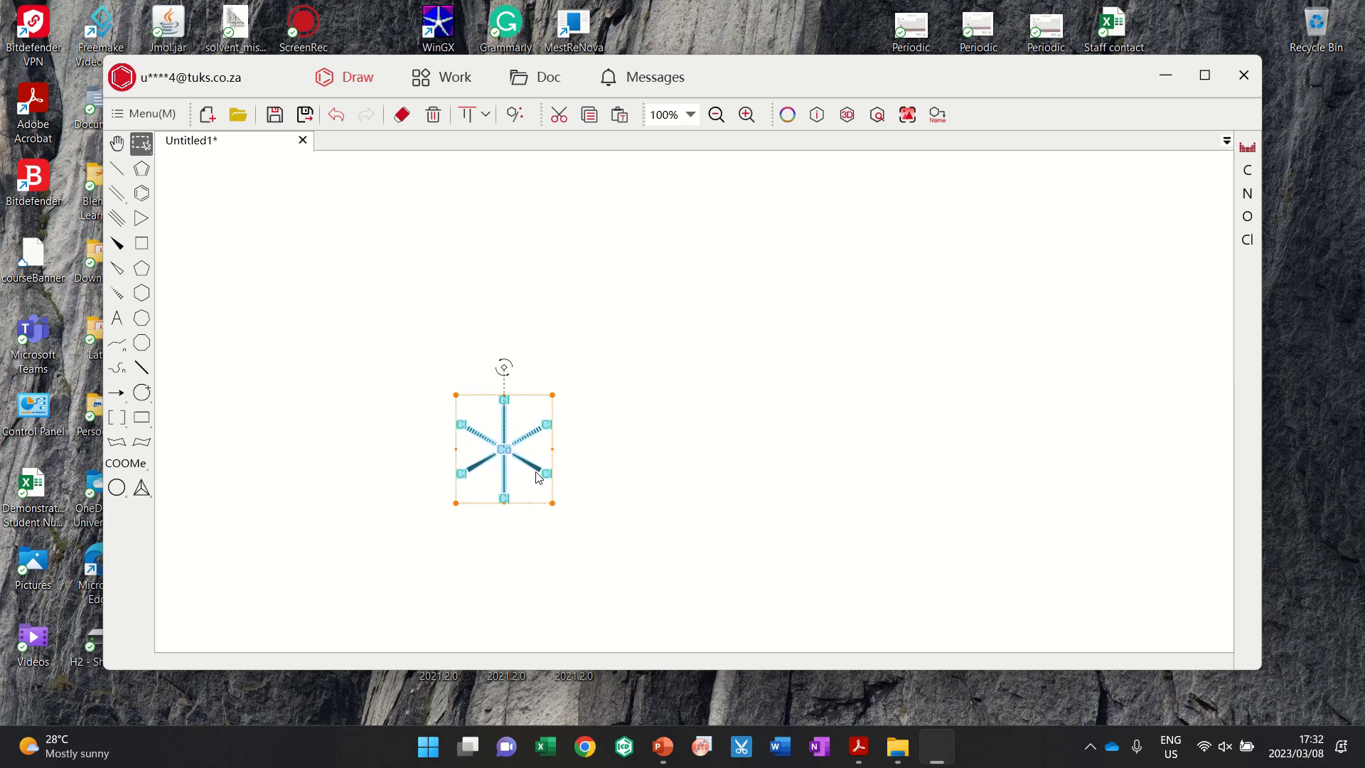
Step: Set the font size of the Cl label at the end of the complex's top bond to 16
click(117, 318)
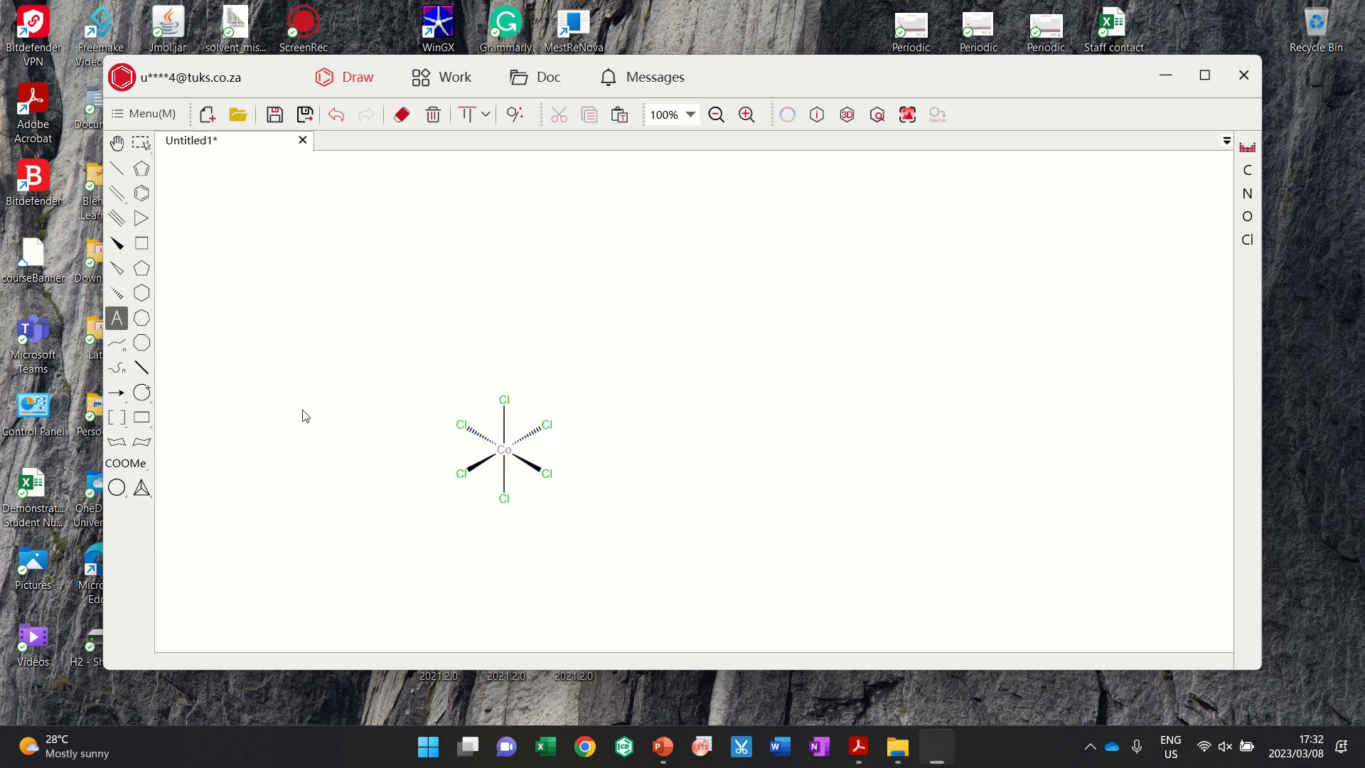
click(509, 401)
click(703, 317)
scroll(695, 419, down, 2)
click(682, 465)
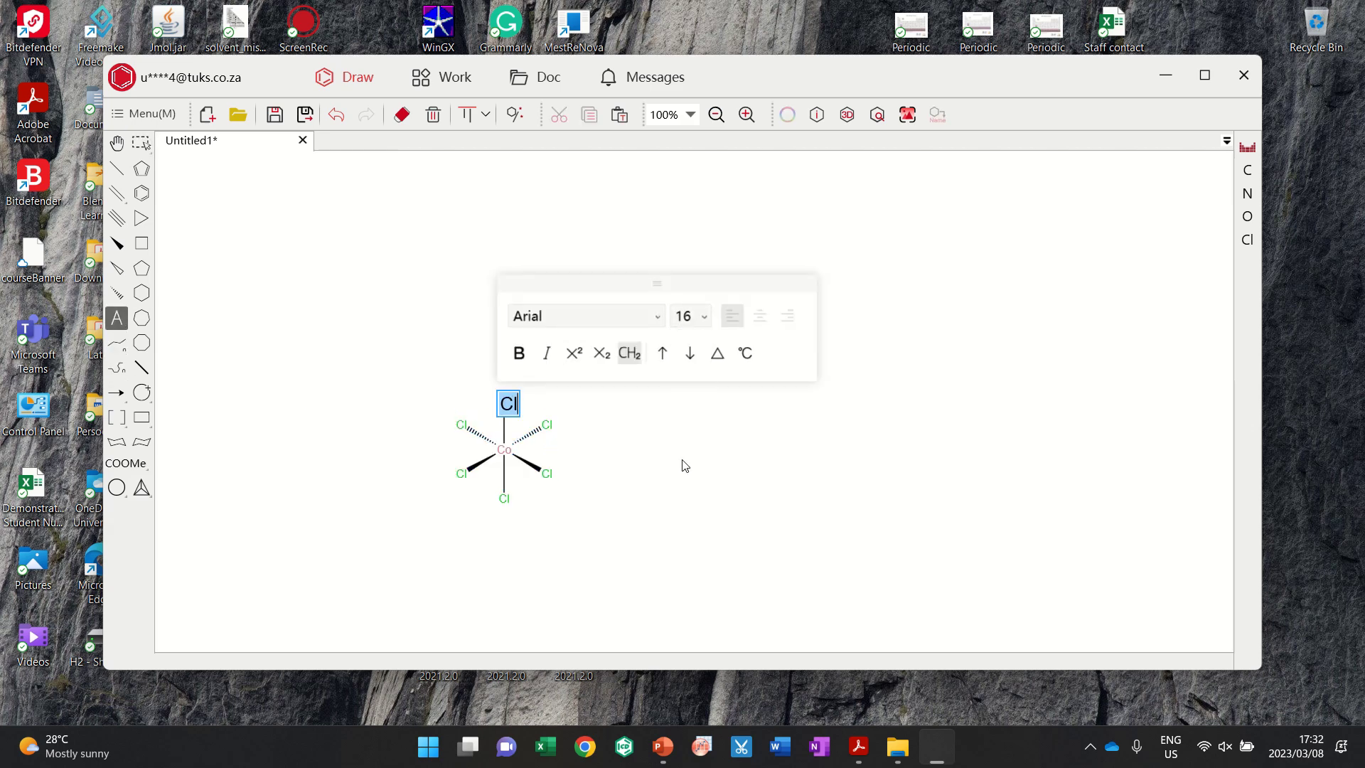
click(624, 477)
Step: Enlarge the font of the lower-right Cl label to about the size of the top Cl label
click(549, 432)
drag(549, 431, 543, 422)
click(546, 473)
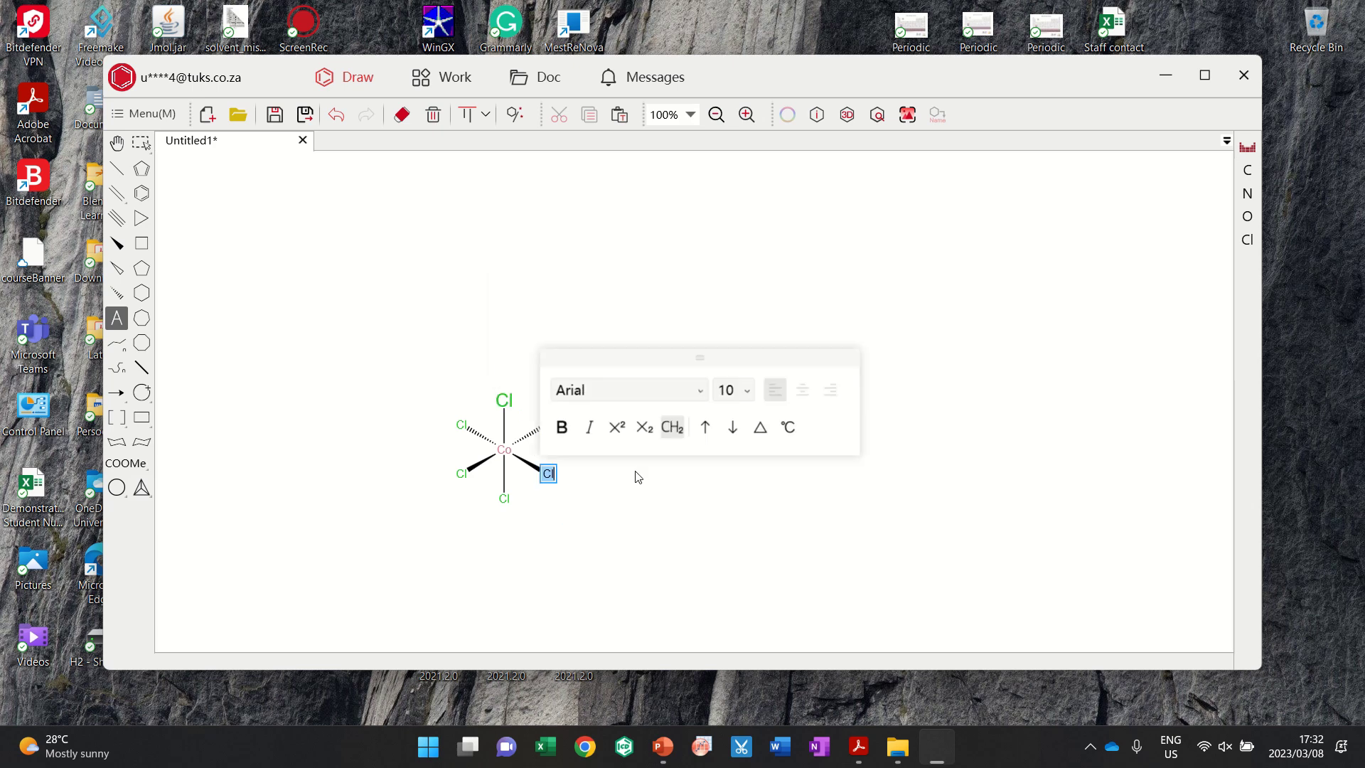
click(732, 390)
scroll(752, 542, down, 2)
click(726, 563)
click(677, 545)
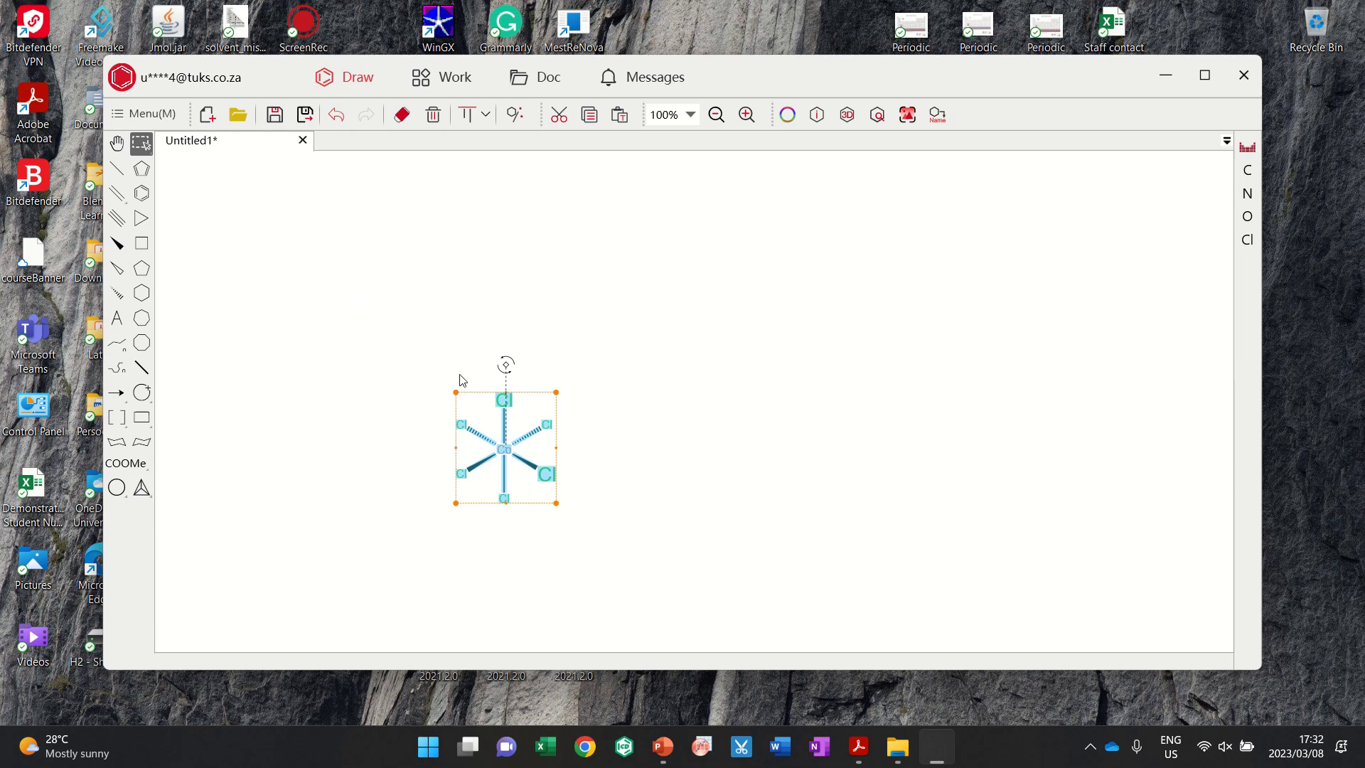
Step: Move the whole complex up and to the left on the canvas and deselect it
drag(509, 447, 406, 389)
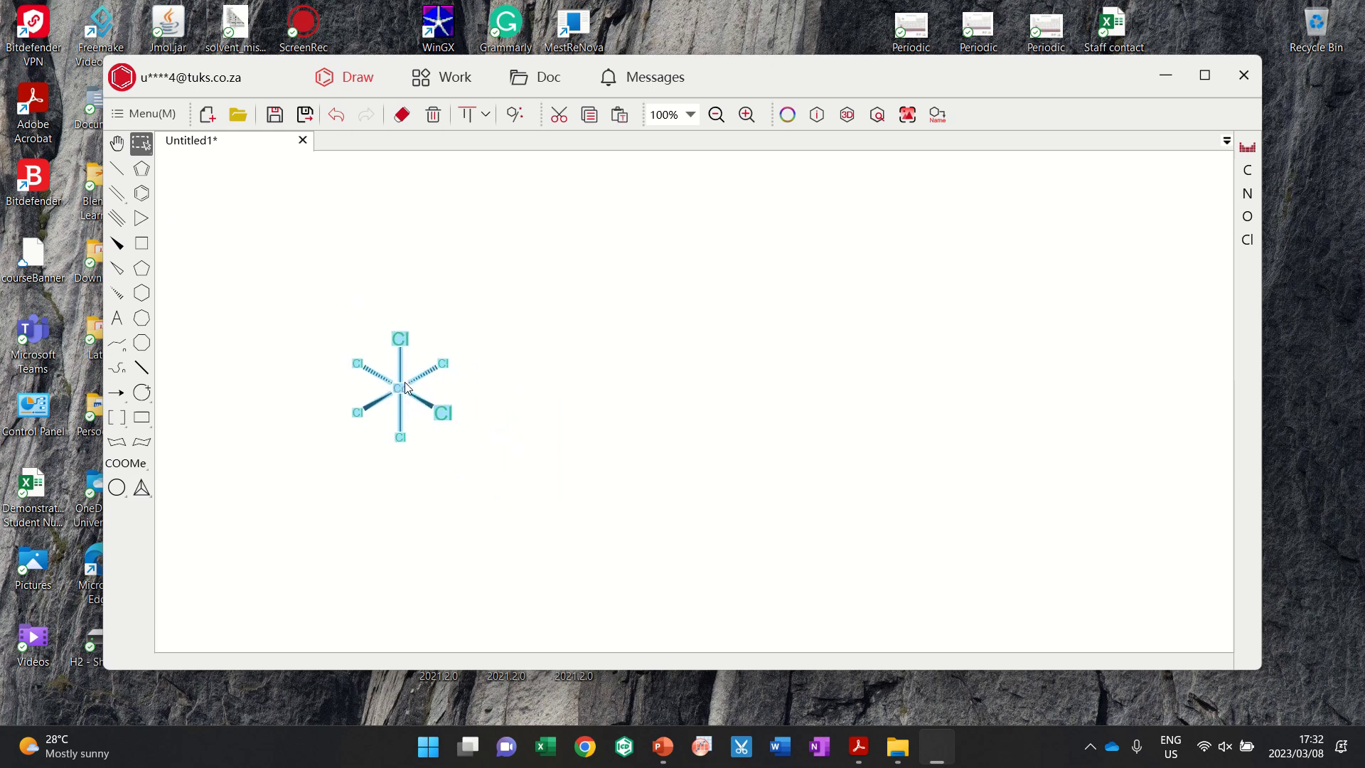
click(640, 347)
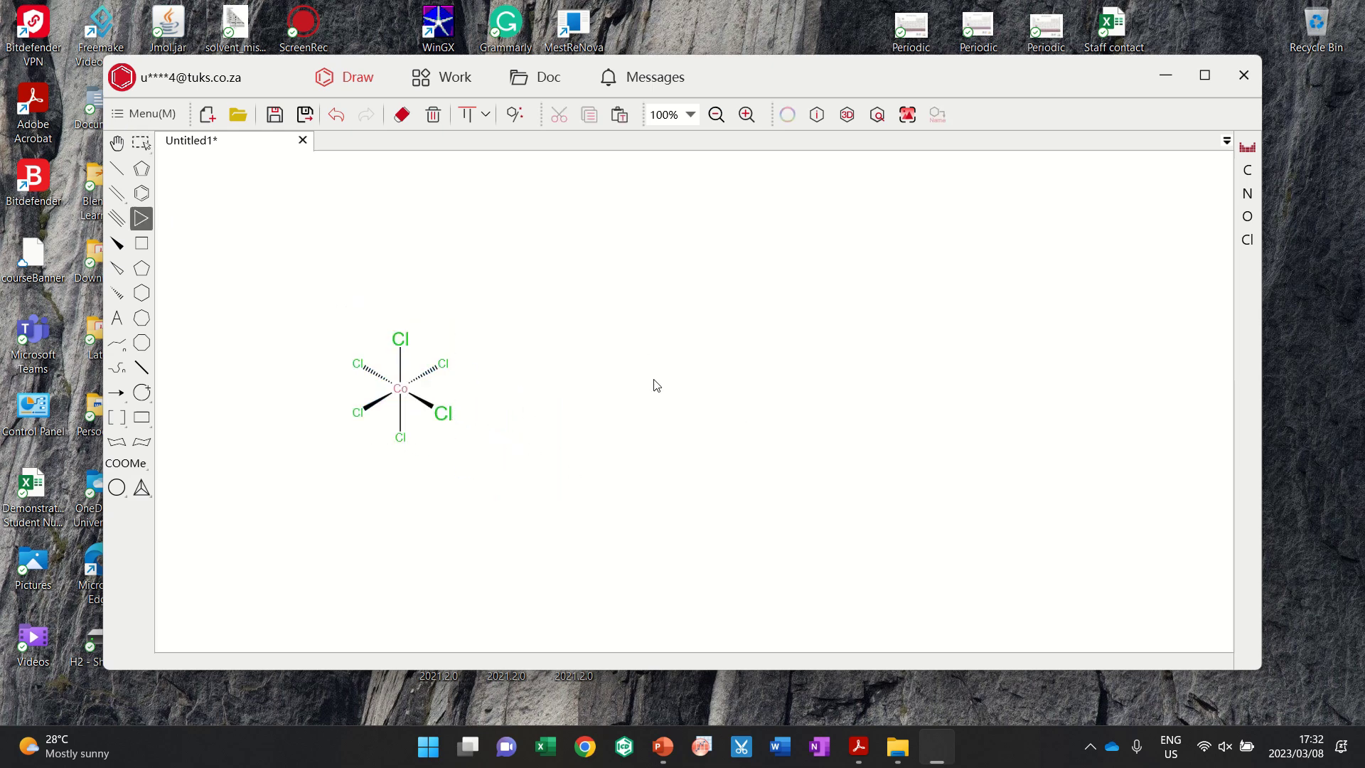
Step: Try drawing a three-membered ring in the empty area above the complex, and undo, redo and undo it again
drag(268, 256, 320, 268)
key(ctrl+z)
key(ctrl+y)
key(ctrl+z)
Step: Copy the whole cobalt complex and paste it into a new blank Word document
key(ctrl+a)
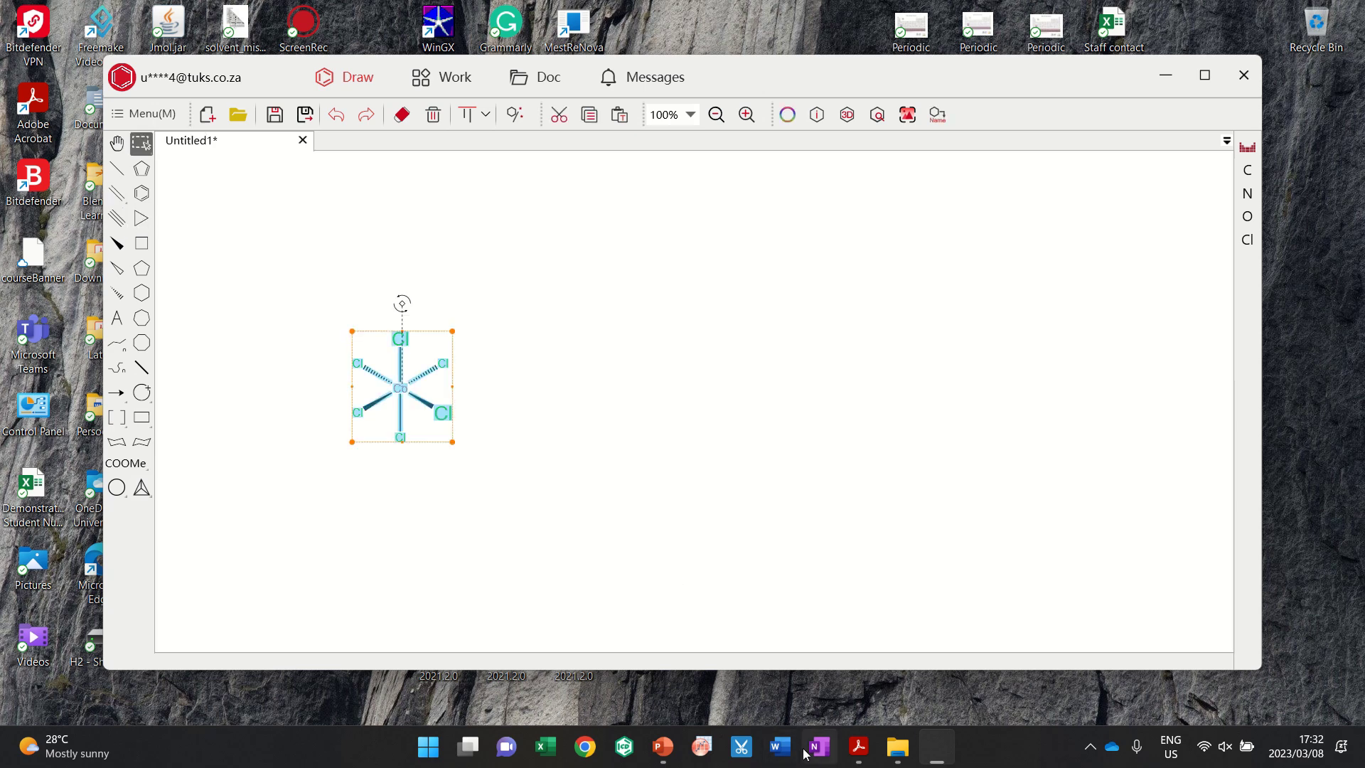
click(780, 746)
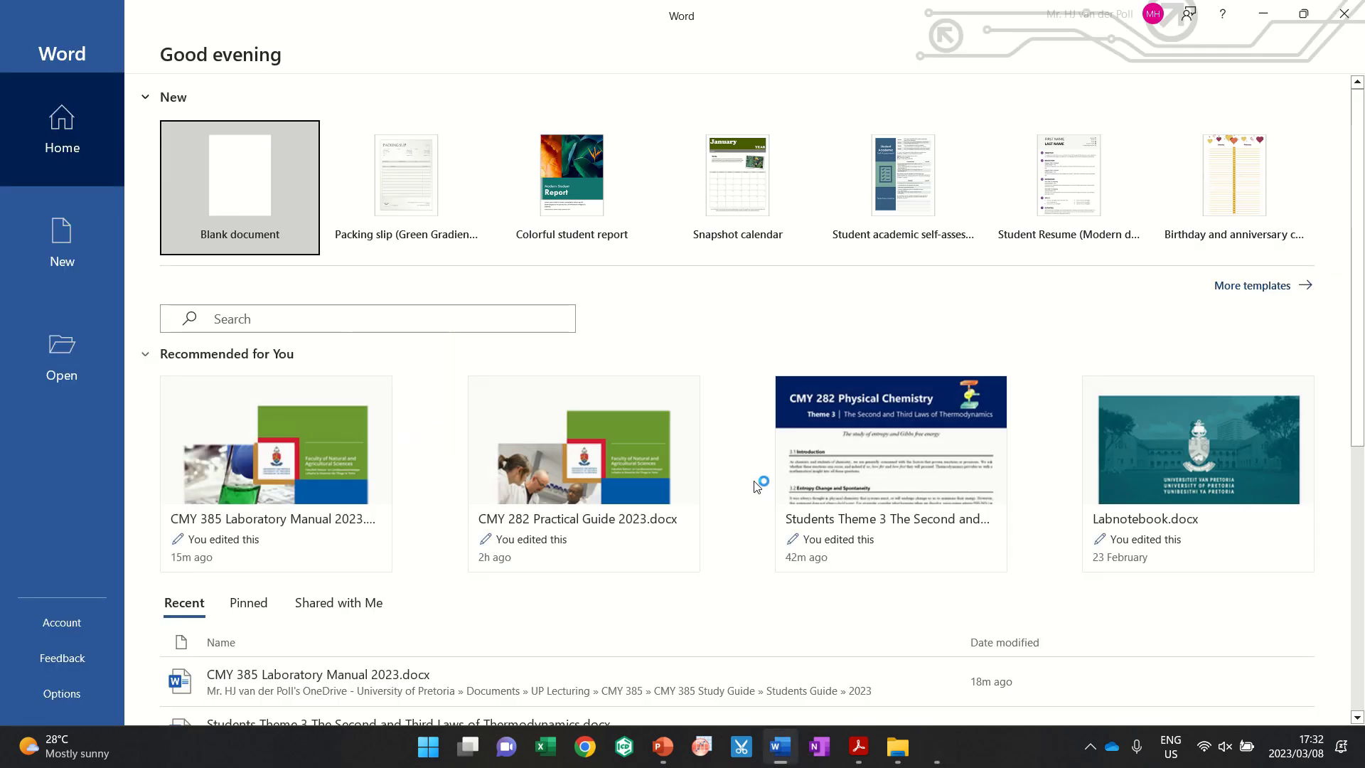
click(270, 213)
key(ctrl+v)
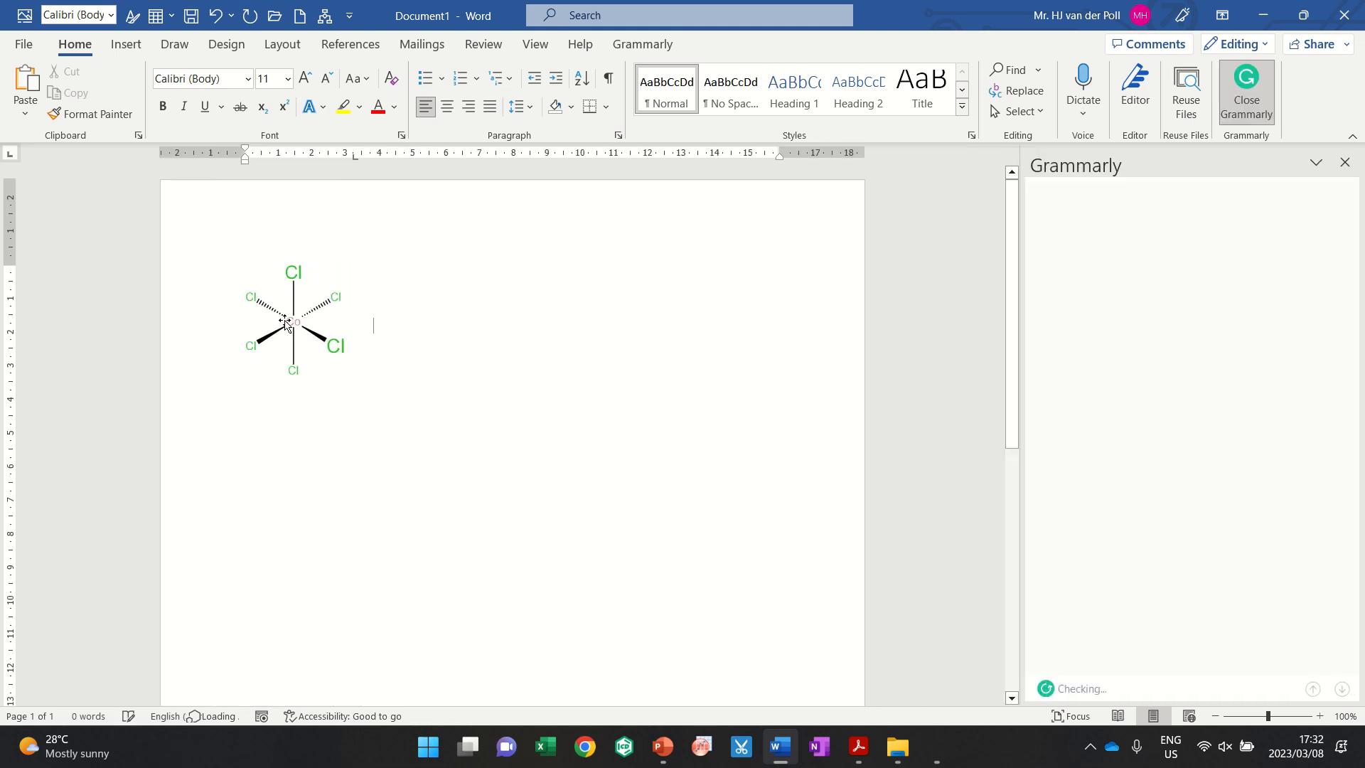
Step: Open the pasted structure for editing in KingDraw and draw a single bond outward from its upper-left Cl
double_click(285, 323)
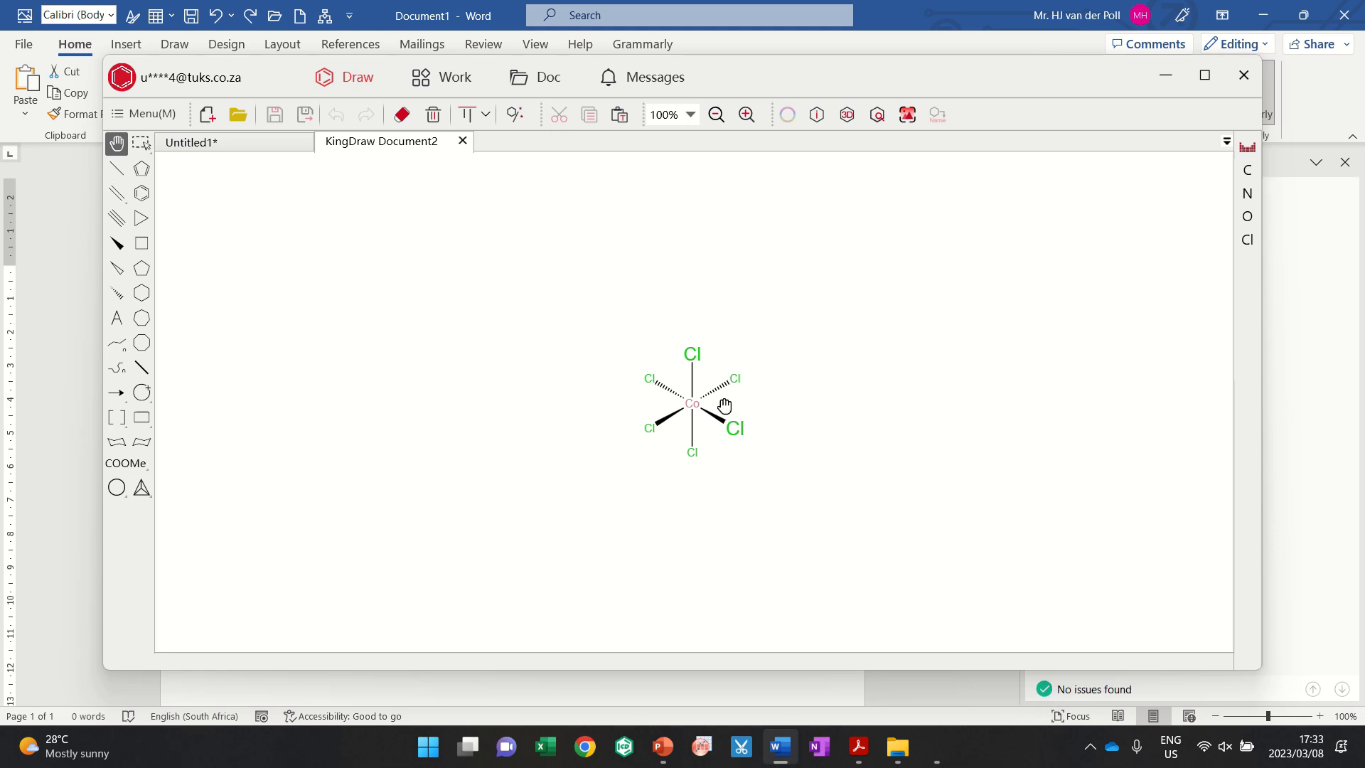
click(117, 169)
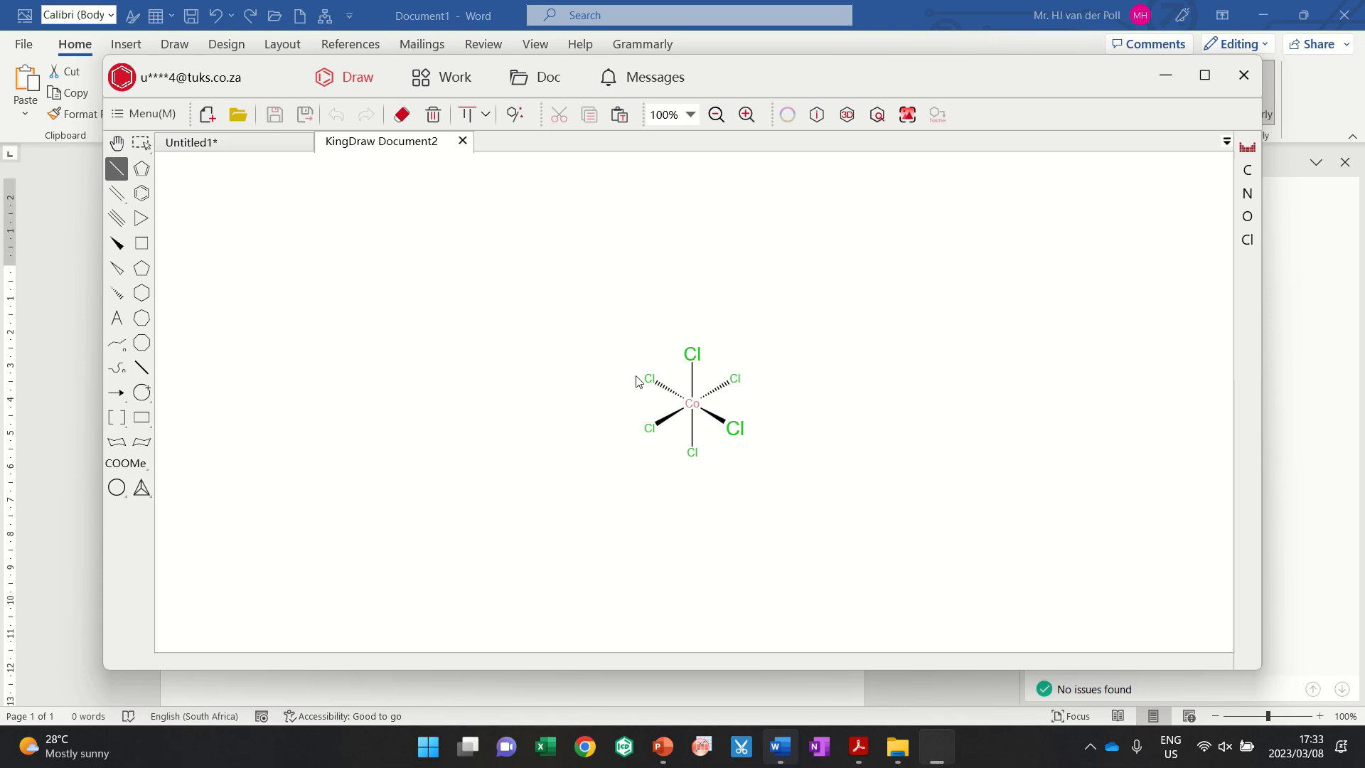
drag(649, 384, 601, 393)
Step: Clear the ClH label at the upper-left junction and close KingDraw to return to the Word document
click(116, 318)
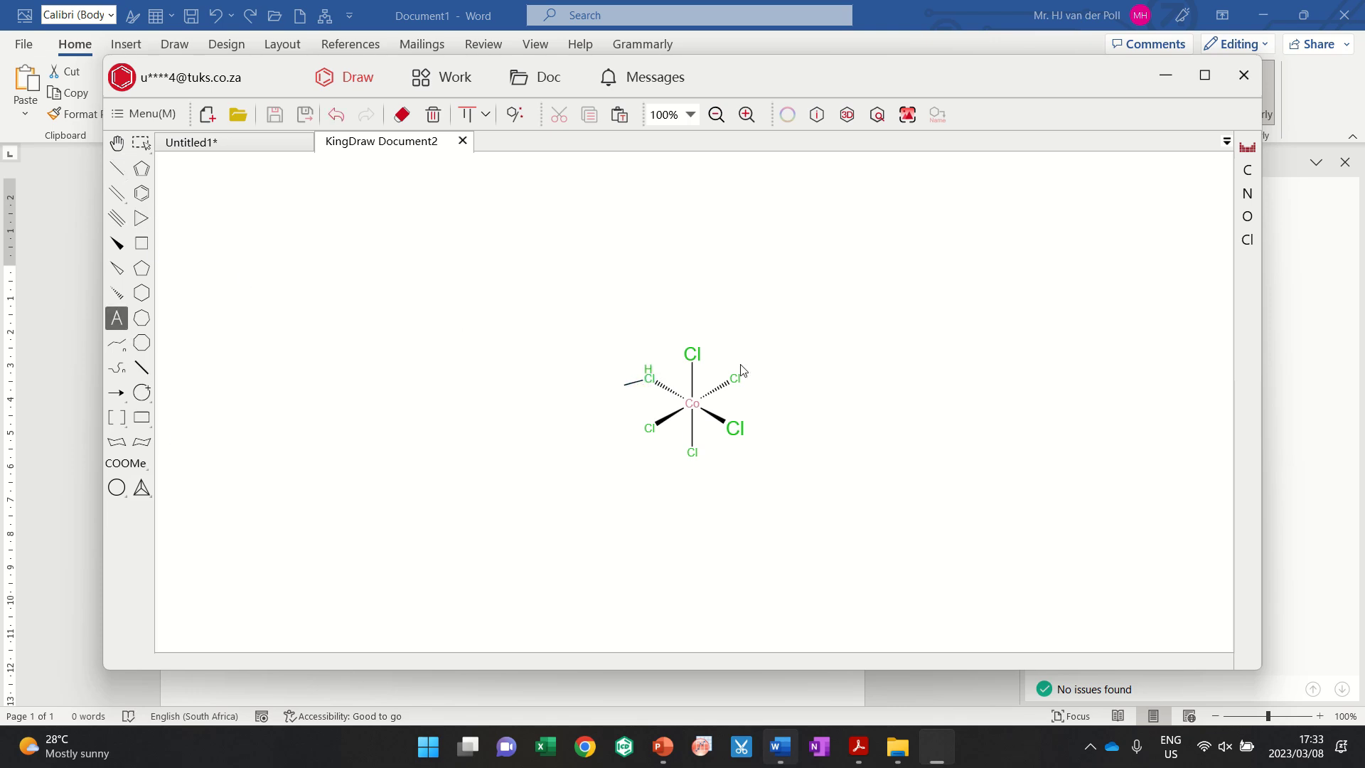
click(646, 373)
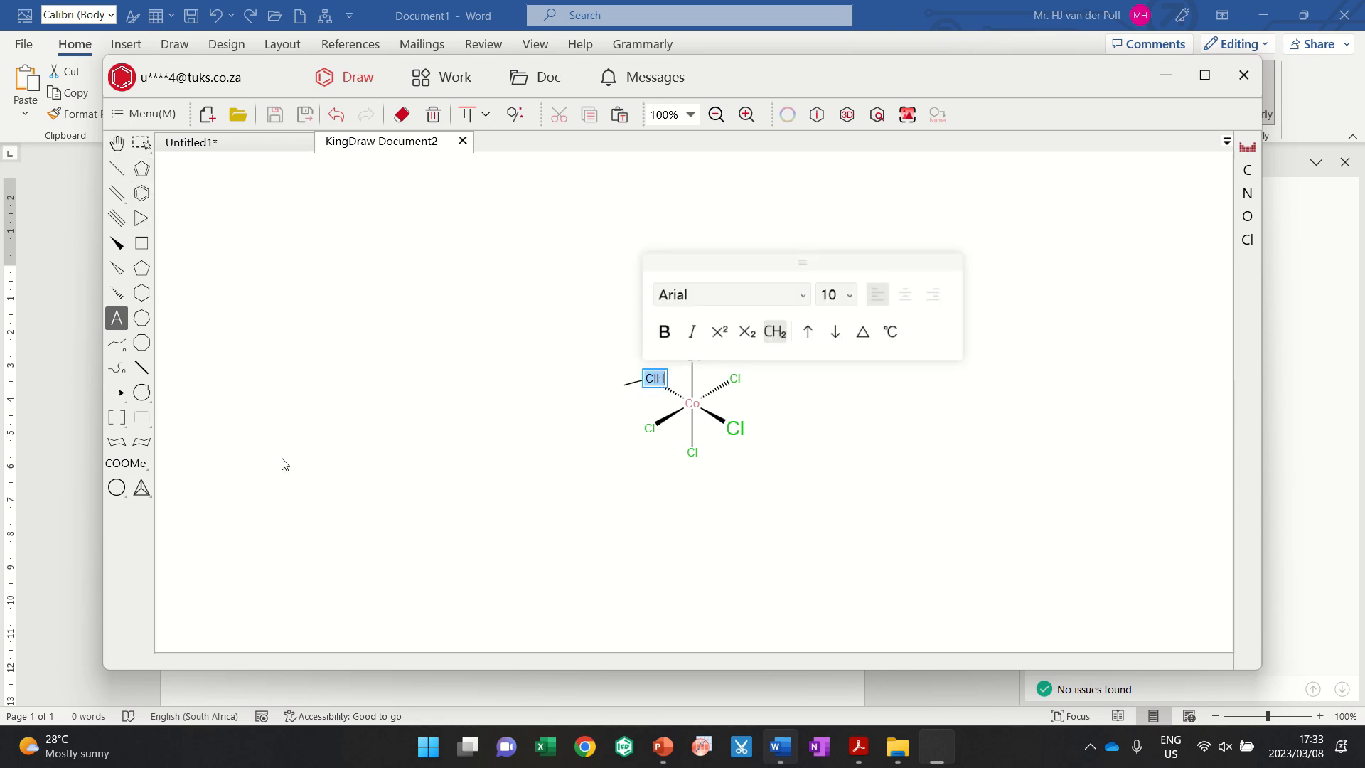
click(117, 143)
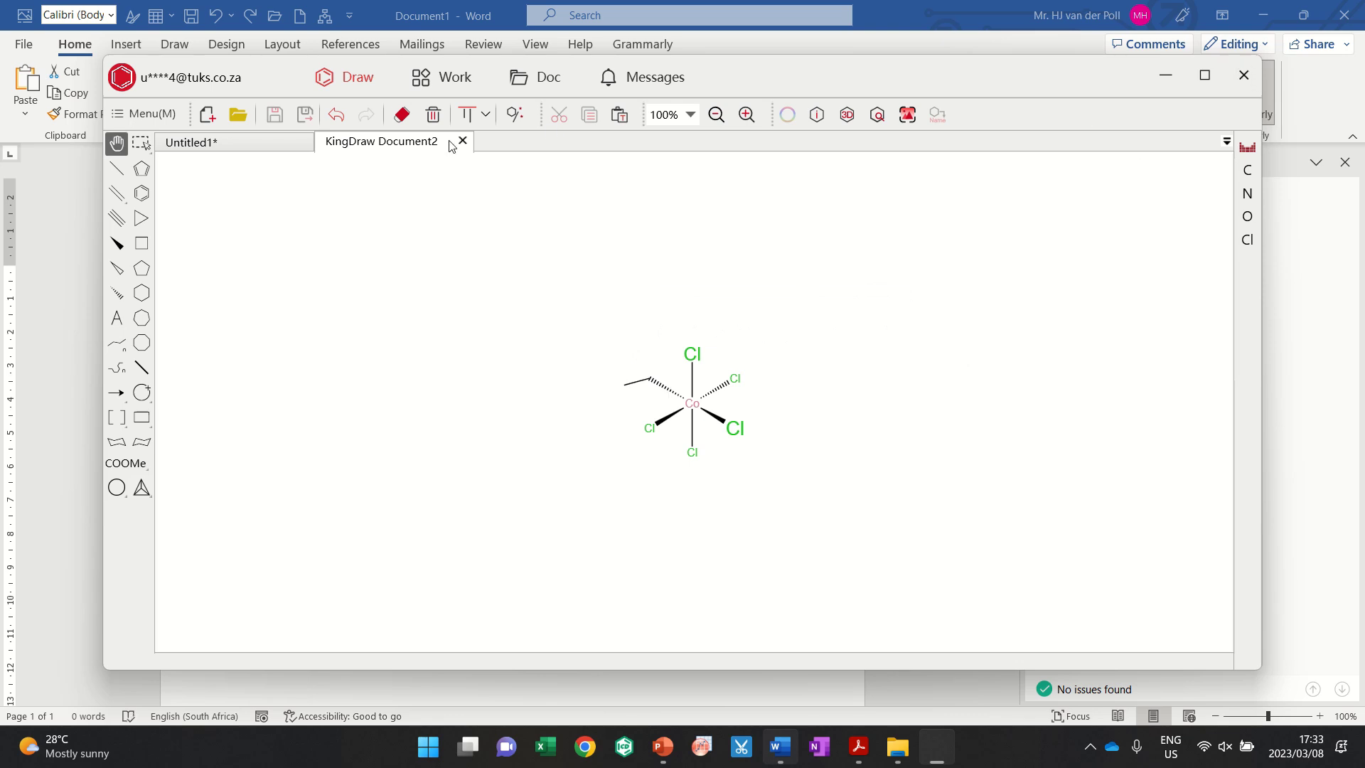
click(1243, 77)
click(823, 401)
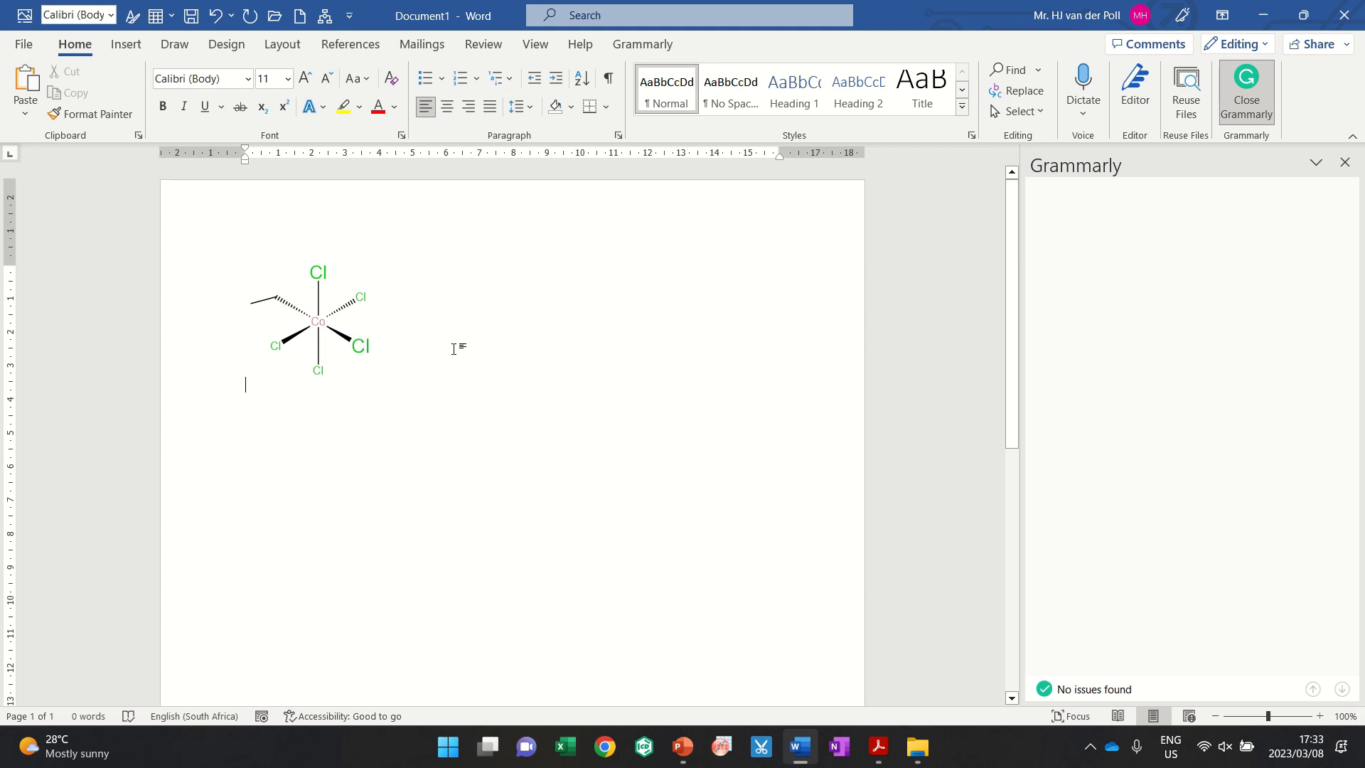
Step: Try to centre the embedded structure on the page, and select the structure
key(ctrl+e)
click(353, 328)
click(435, 313)
click(353, 350)
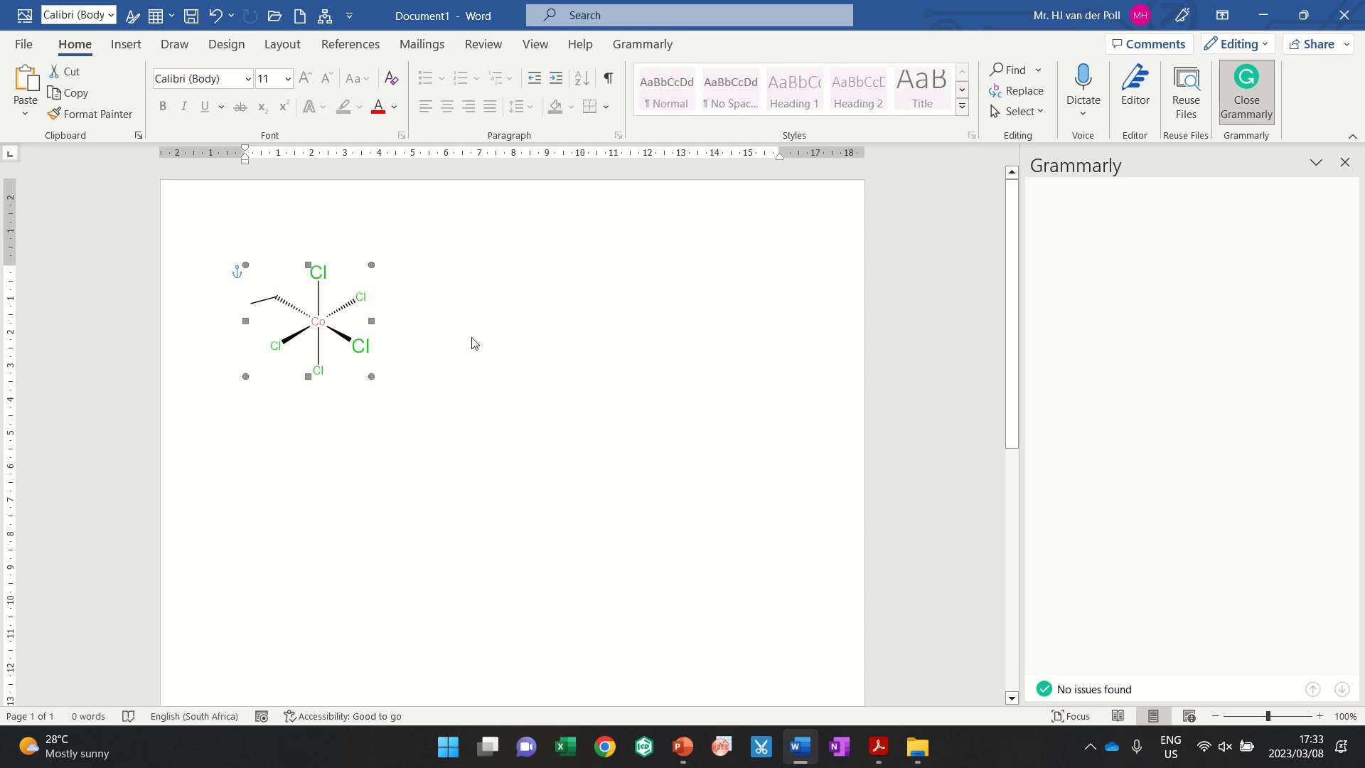
Step: Delete the embedded structure, undo that deletion, and show the document's formatting marks
key(Delete)
key(ctrl+z)
click(608, 78)
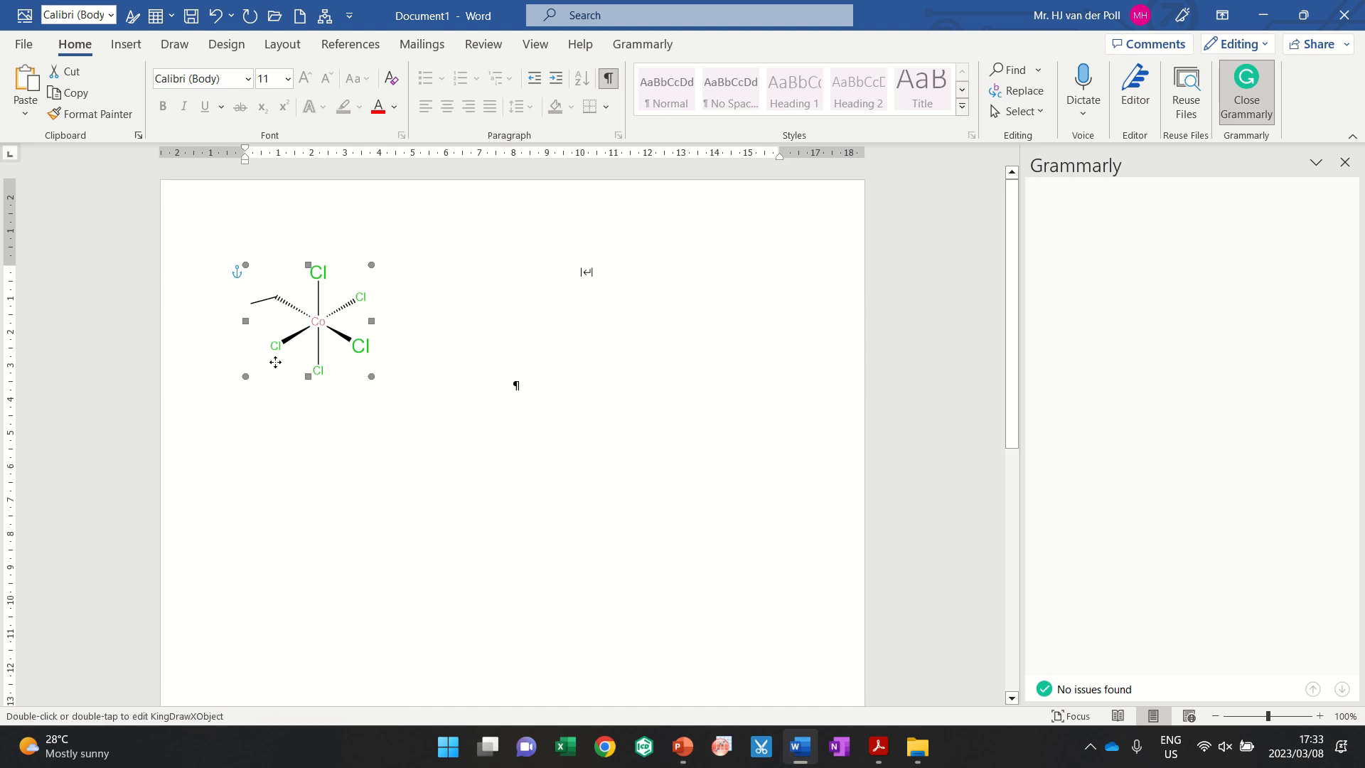
Step: Reopen the embedded structure in KingDraw and browse the structure template categories, including Amino Acids, Polyhedra, Aromatics and Conformers
double_click(339, 344)
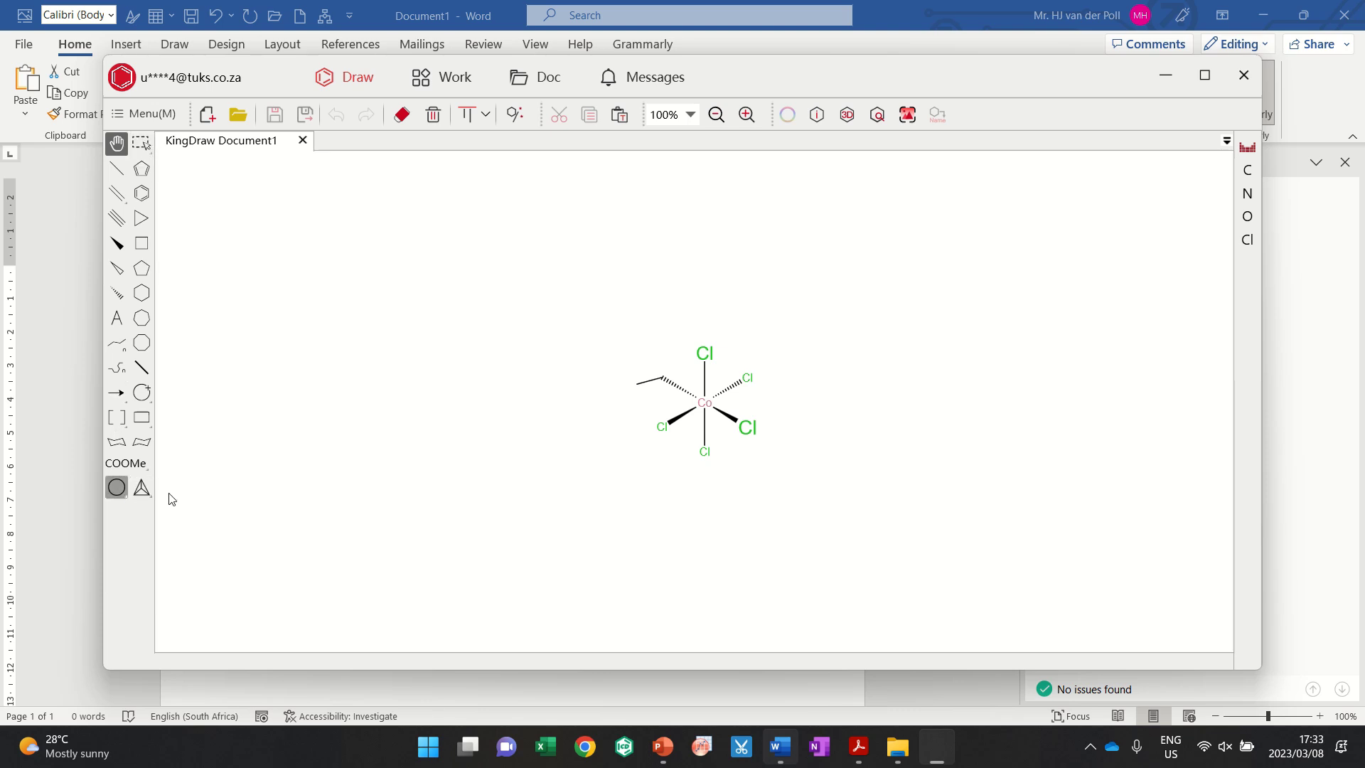
click(146, 492)
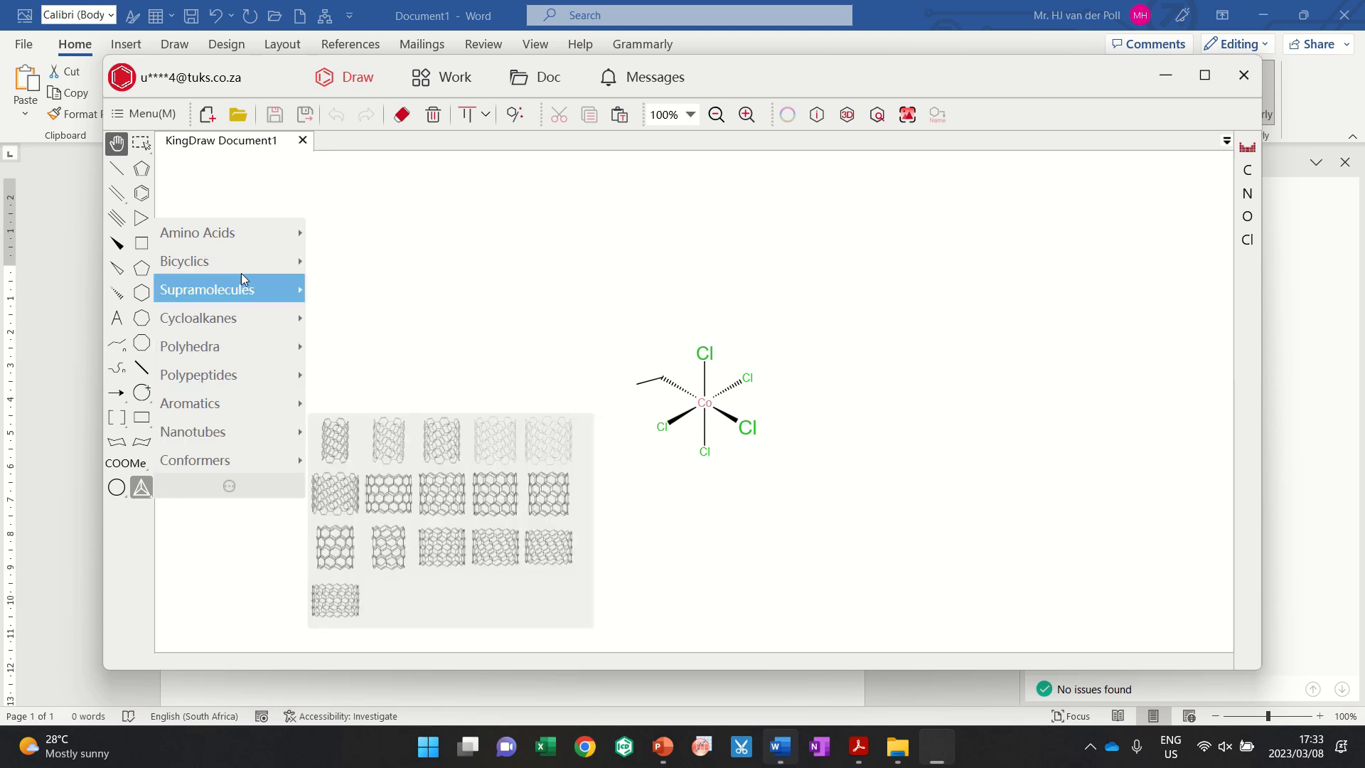
mouse_move(242, 232)
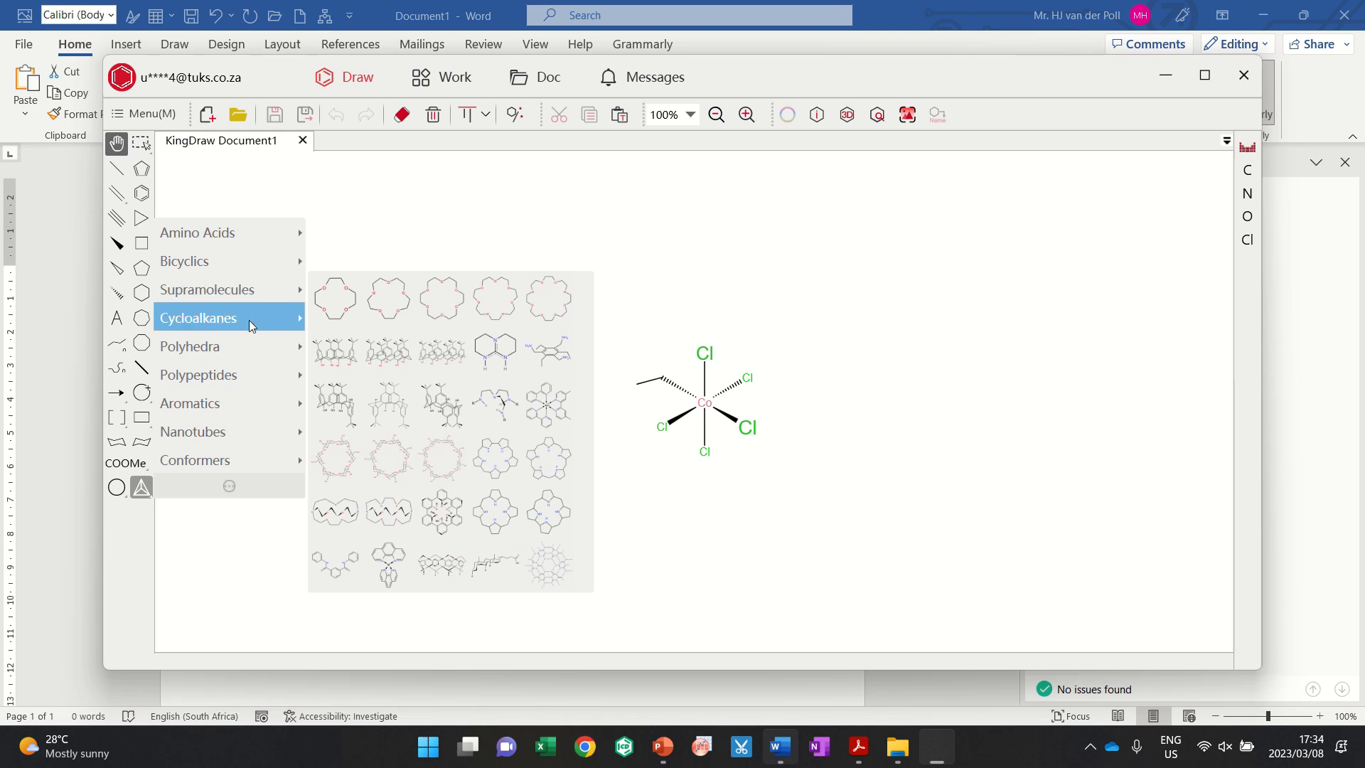
mouse_move(250, 344)
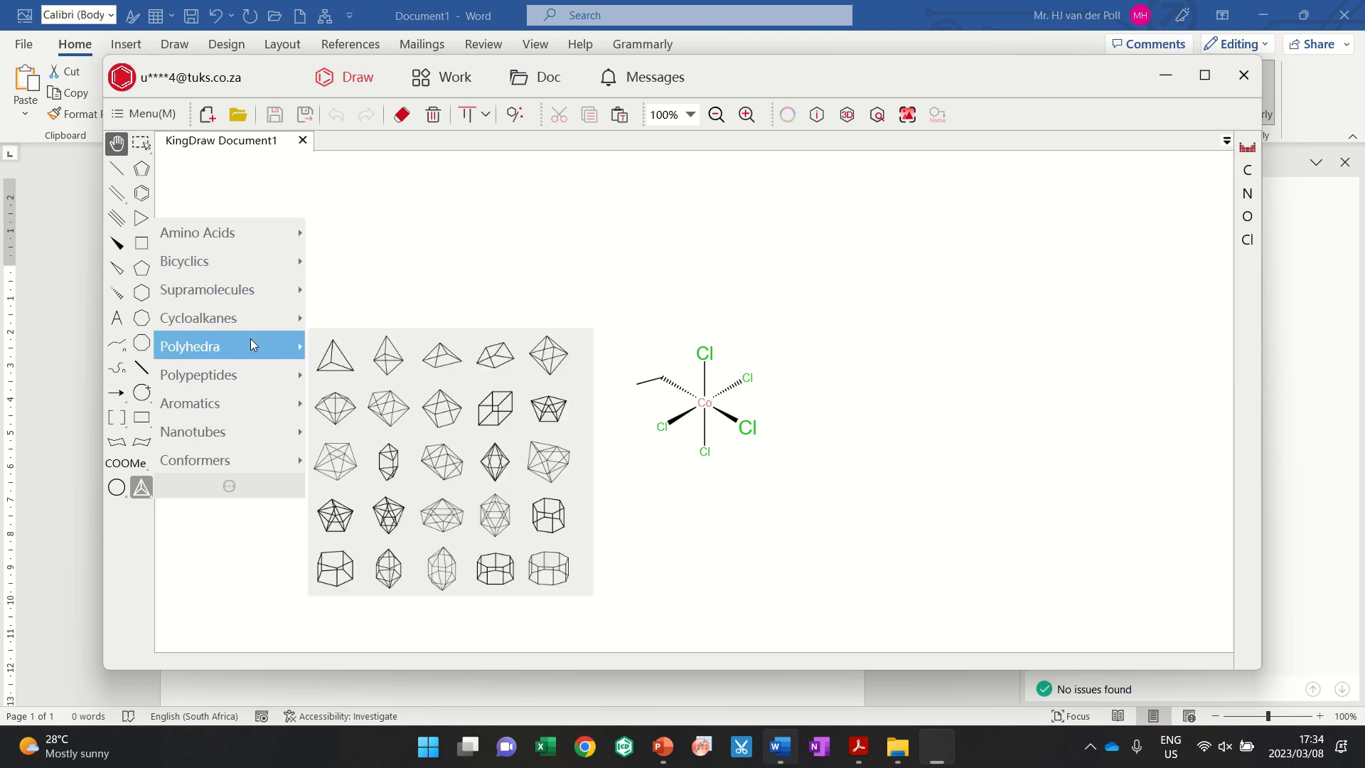
mouse_move(250, 374)
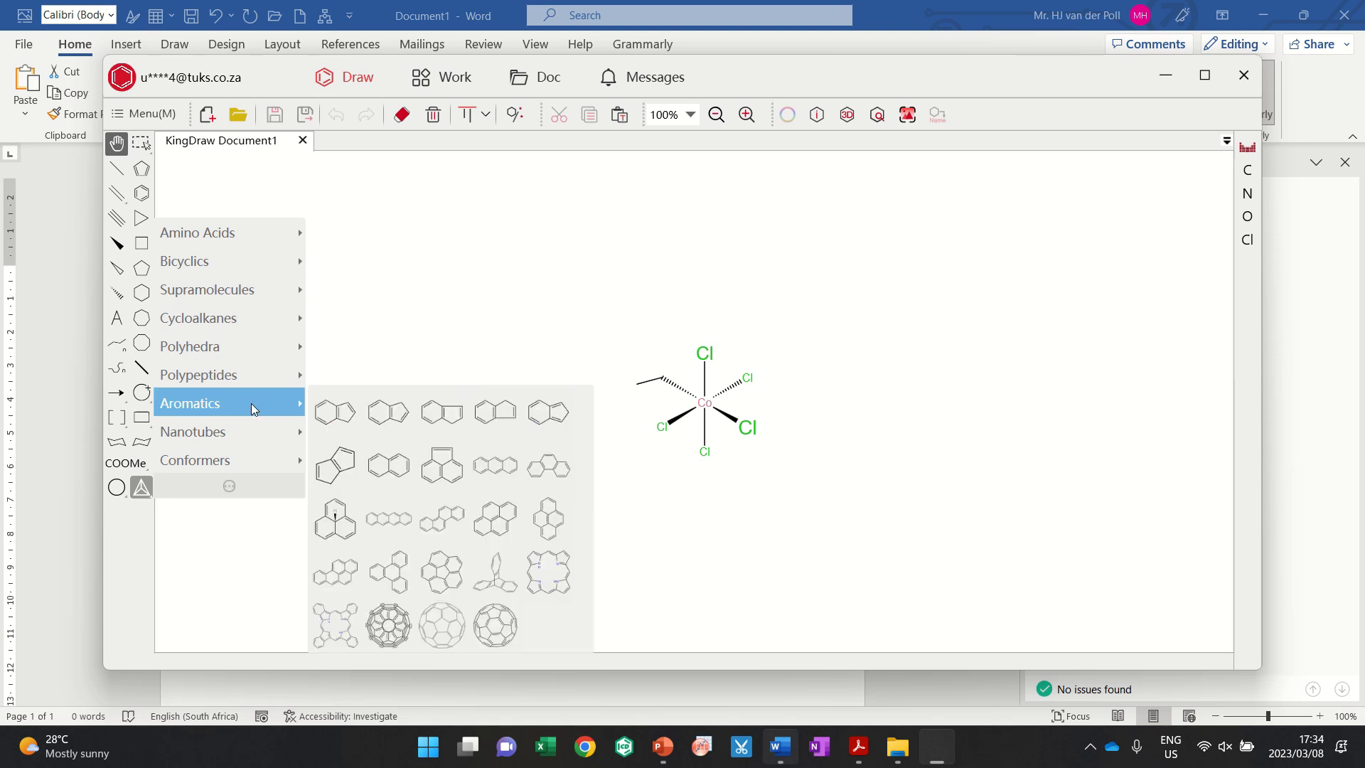
mouse_move(252, 441)
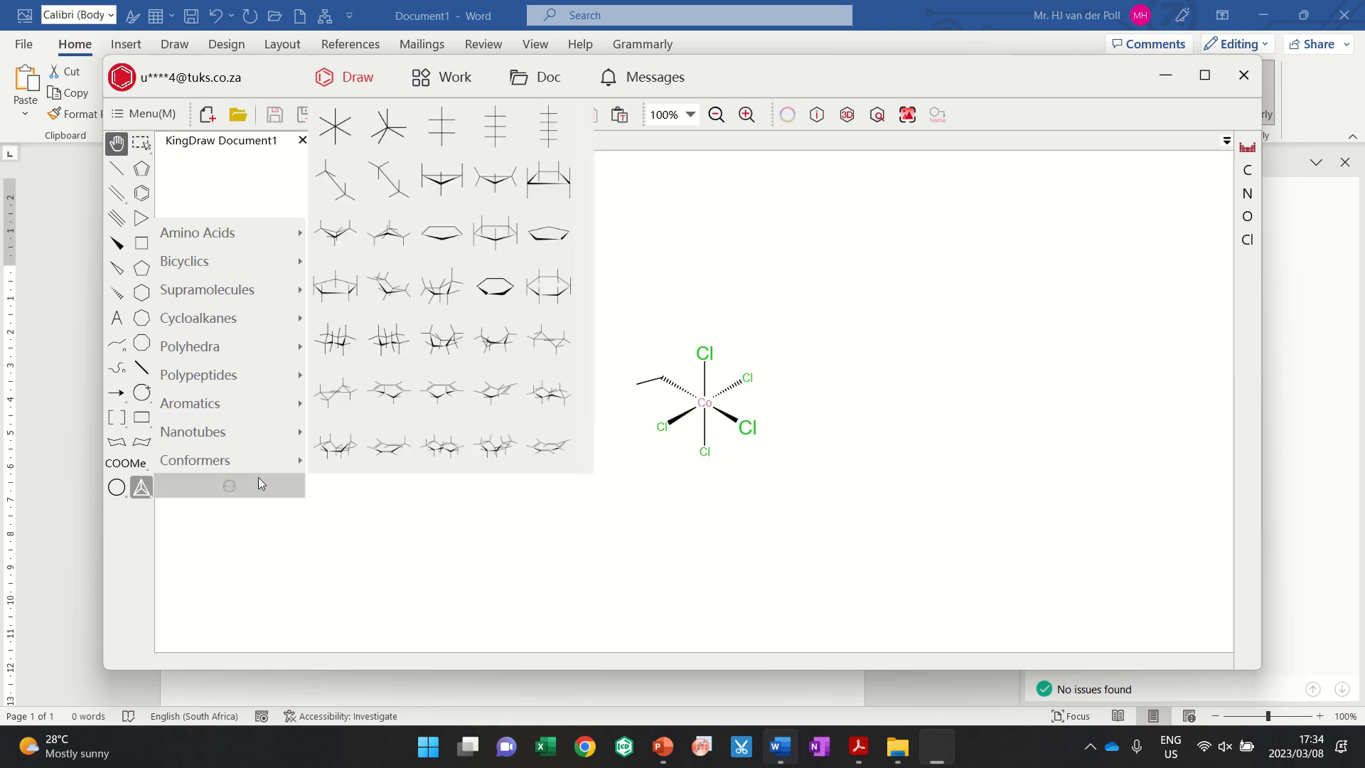
Step: Open the custom templates, add a second template group, and expand Custom template 1
click(263, 484)
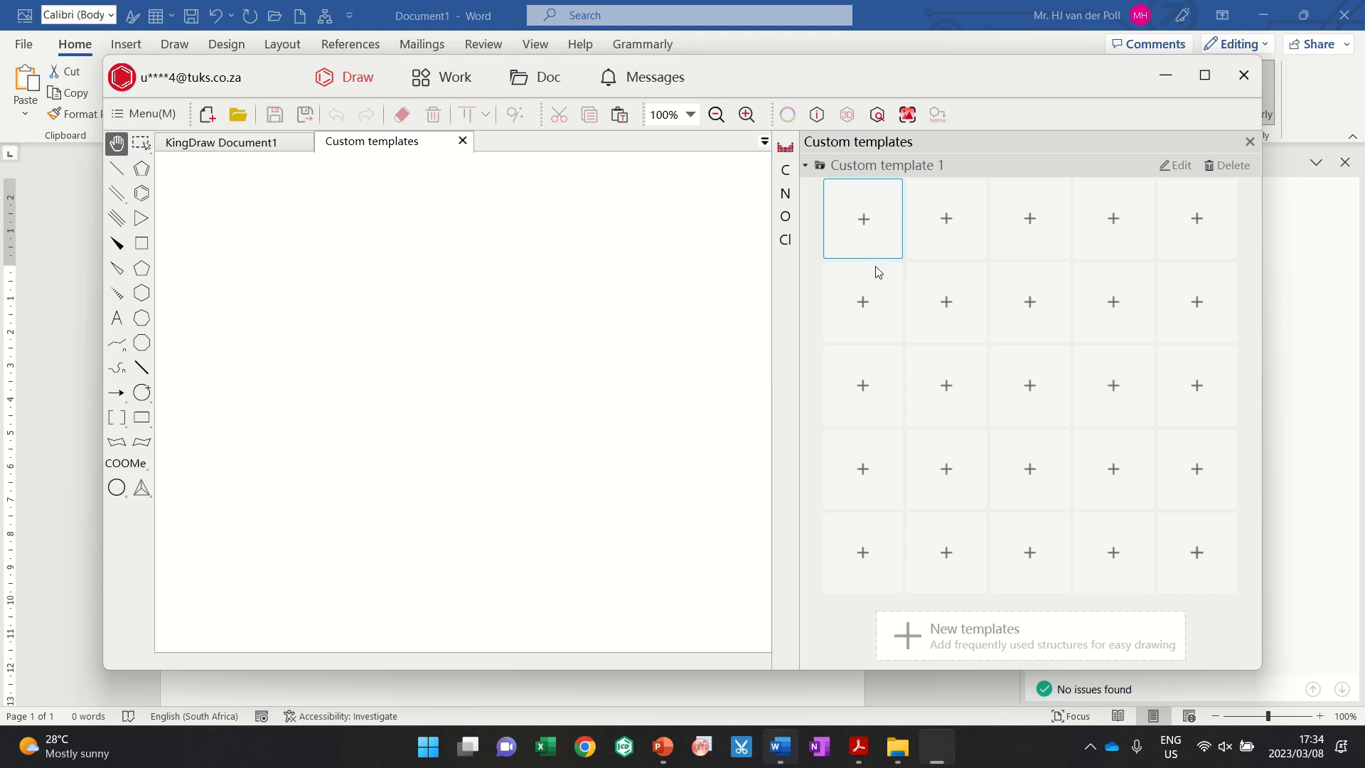
click(995, 647)
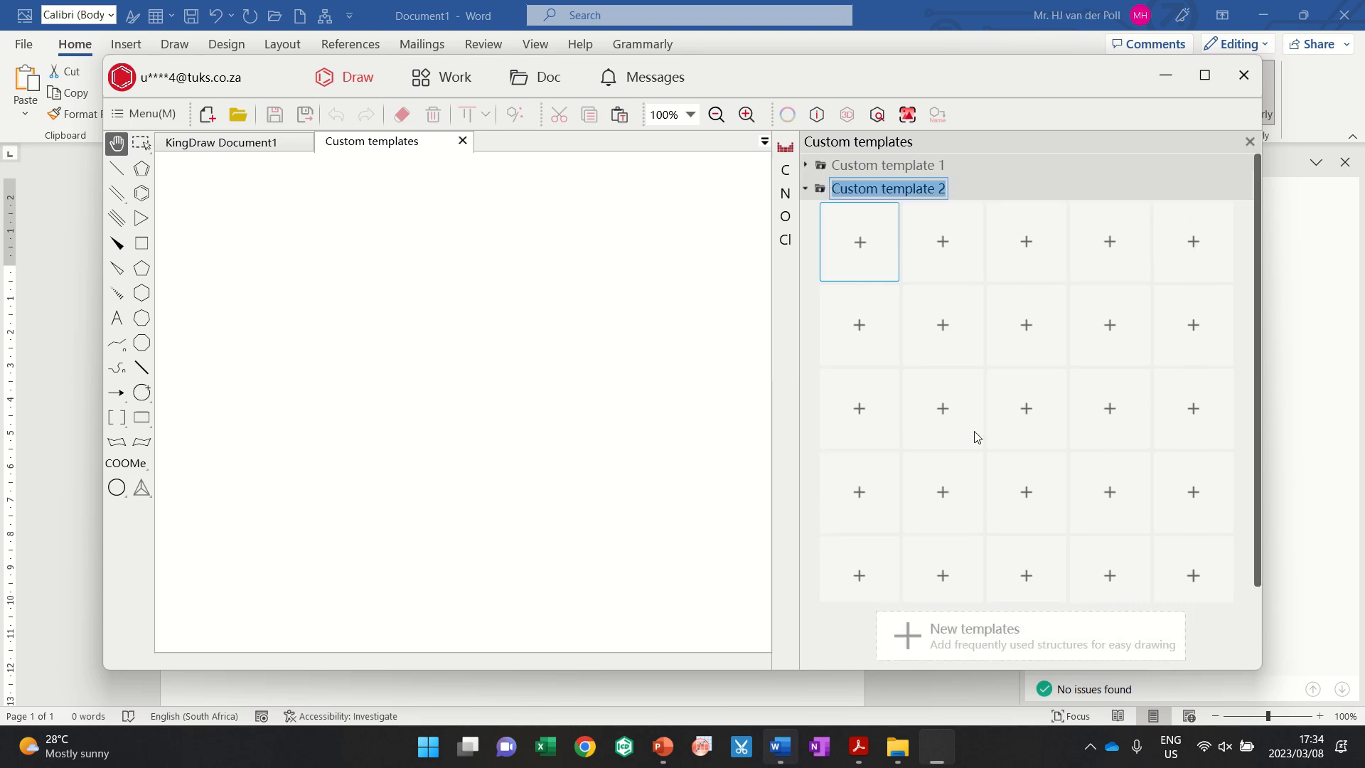
click(903, 173)
click(899, 169)
click(836, 169)
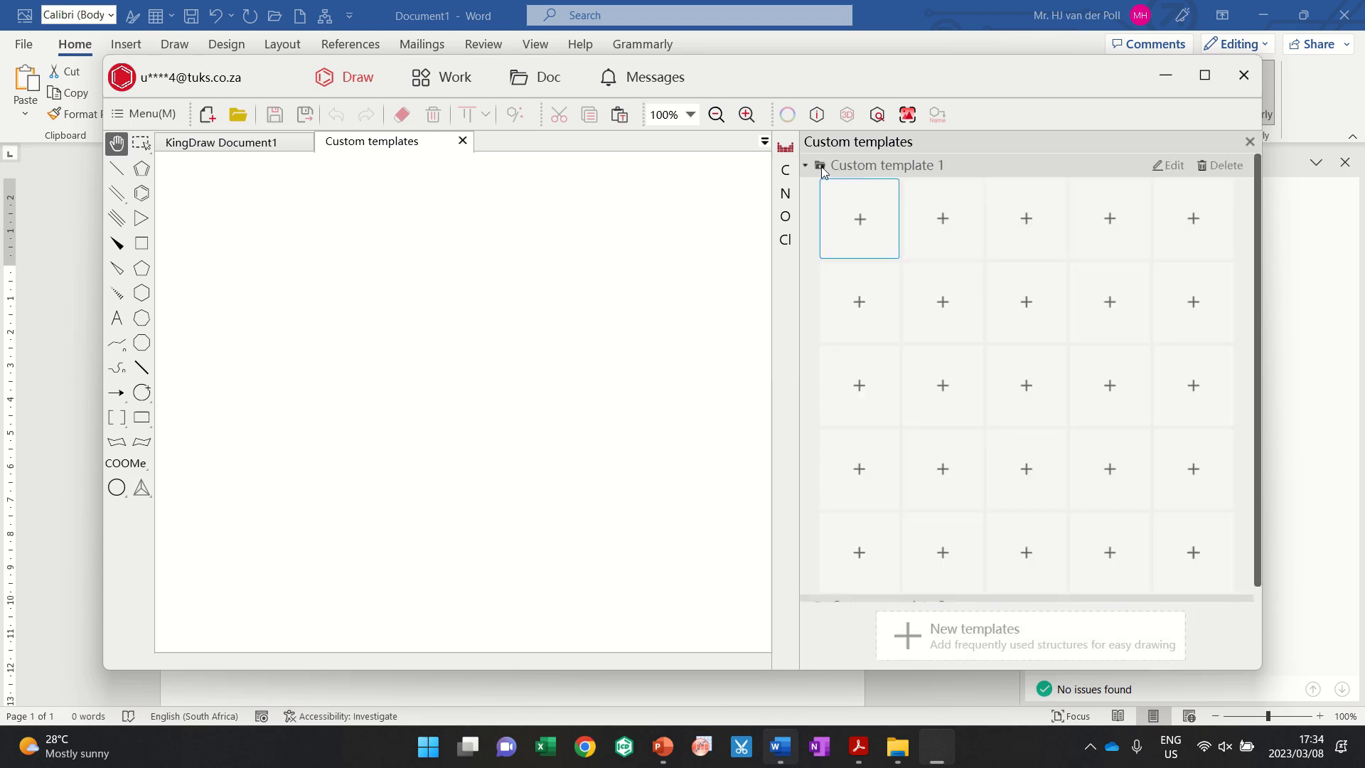
Step: Try to edit the name of the Custom template 1 group
click(1158, 167)
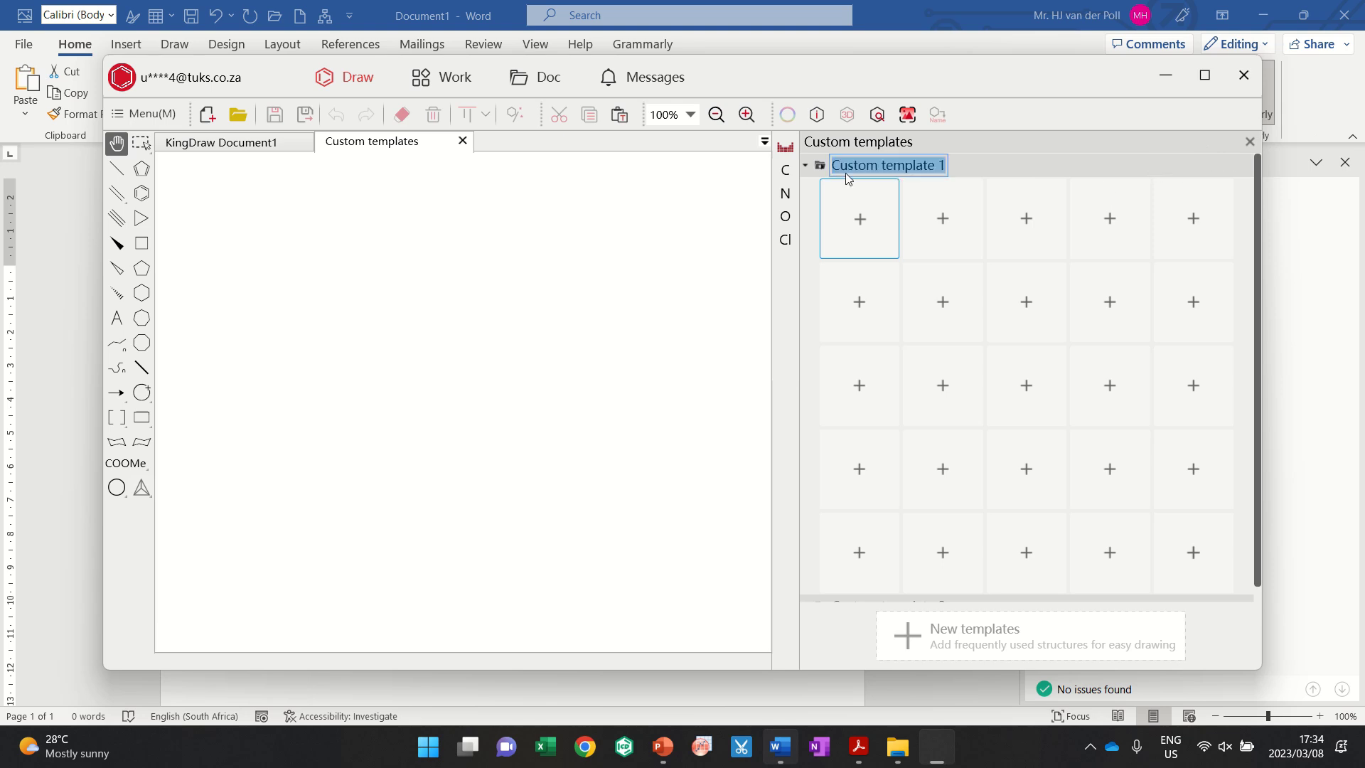
click(565, 233)
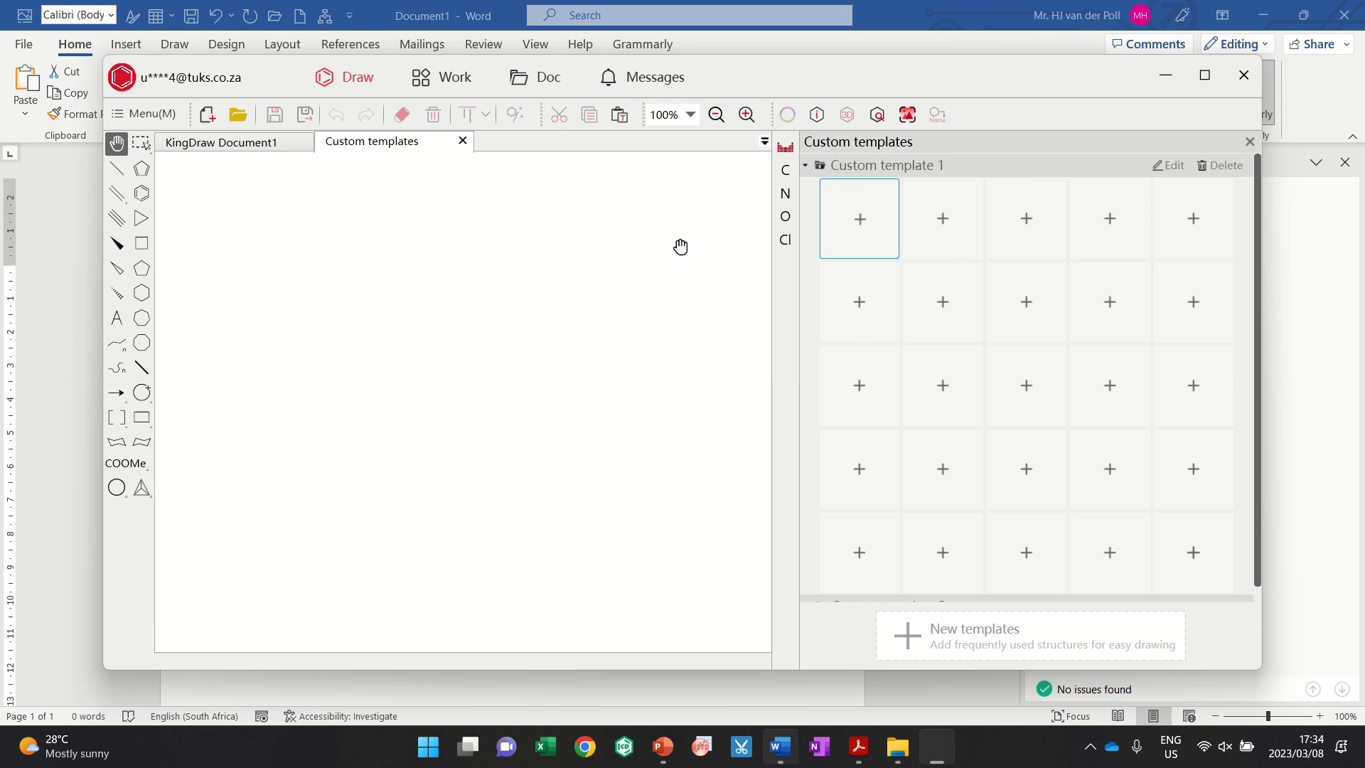
click(878, 165)
click(886, 168)
click(887, 165)
click(893, 164)
Step: Paste the edited cobalt complex into the first slot of Custom template 1
key(ctrl+v)
click(474, 442)
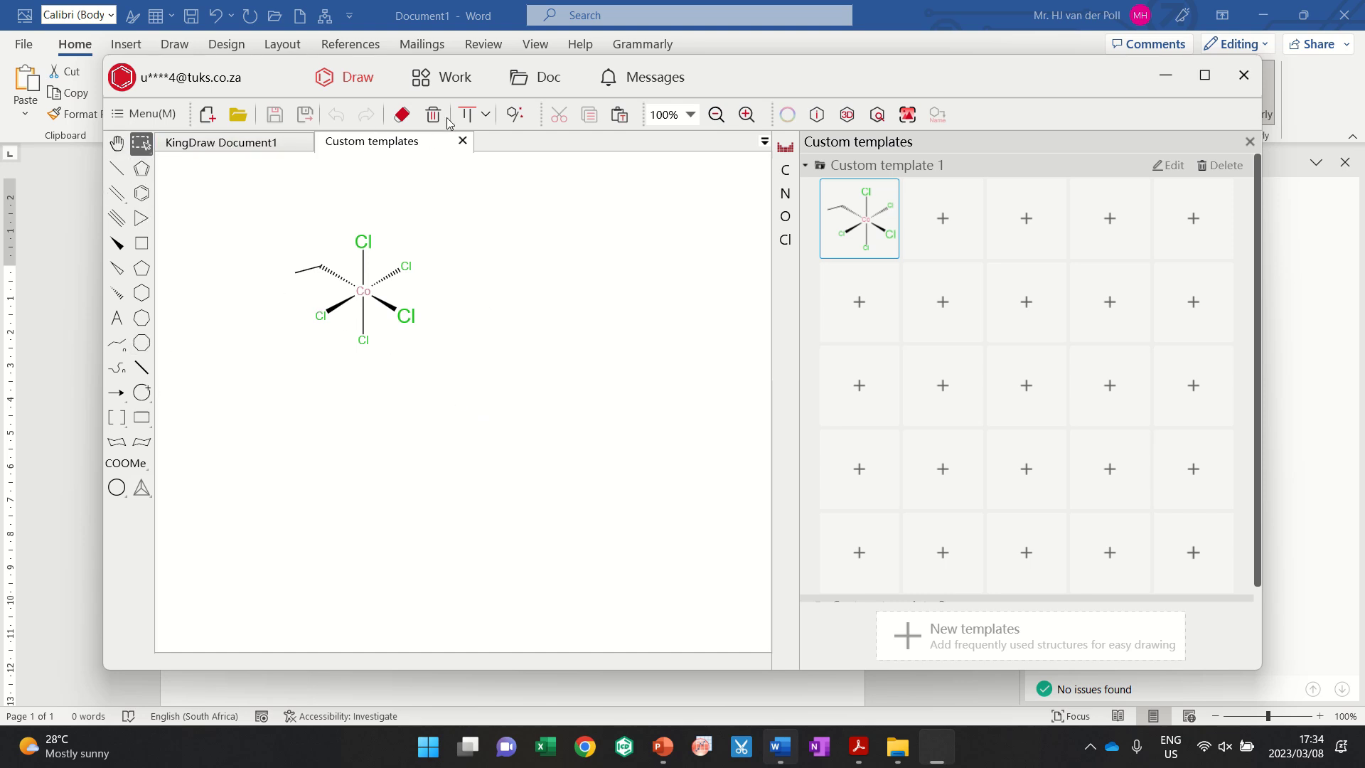
Step: Erase the extra upper-left bond, the five Cl labels and the central Co label, leaving a bare octahedral bond skeleton as the template
click(401, 115)
click(307, 270)
click(363, 242)
click(404, 267)
click(406, 315)
click(363, 339)
click(323, 317)
click(365, 284)
key(ctrl+z)
click(363, 292)
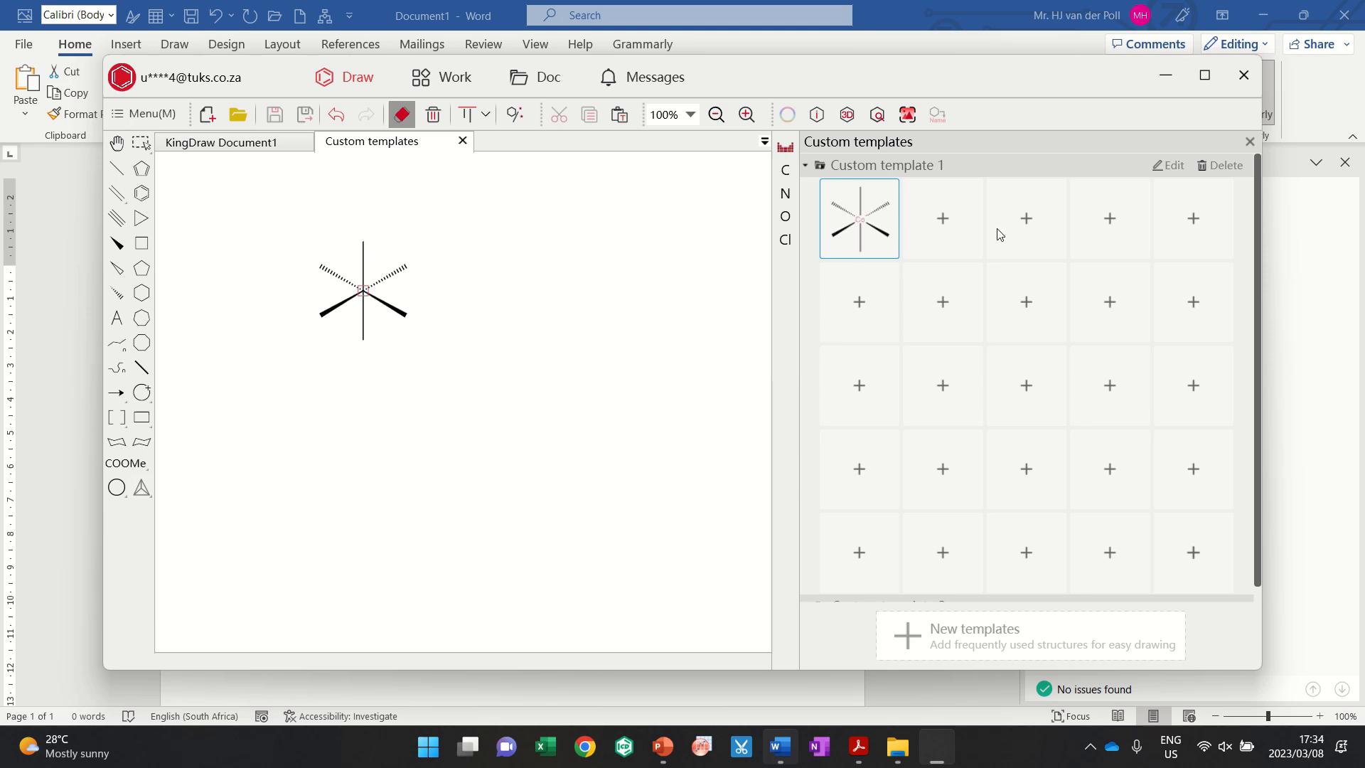
Step: Close the custom templates and return to KingDraw Document1
scroll(1051, 281, down, 1)
scroll(1070, 293, up, 1)
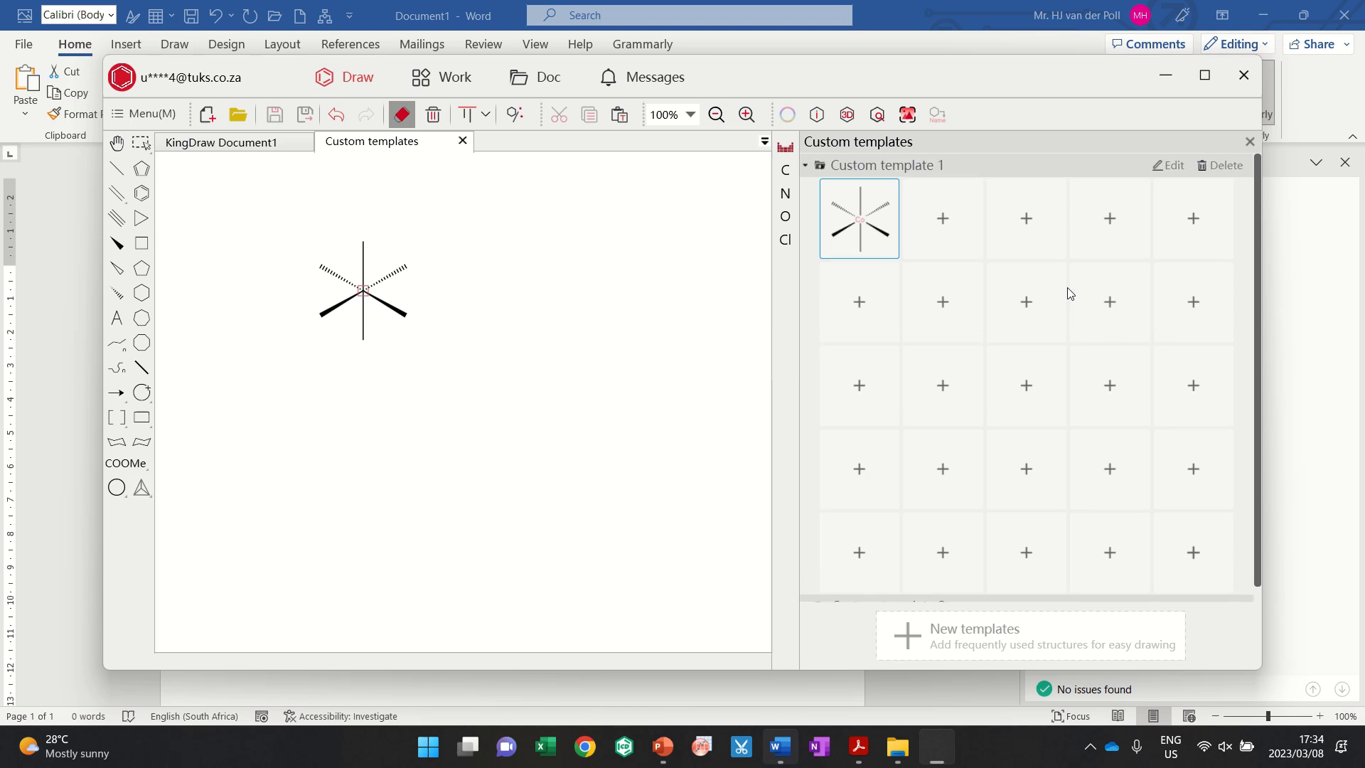
click(1247, 146)
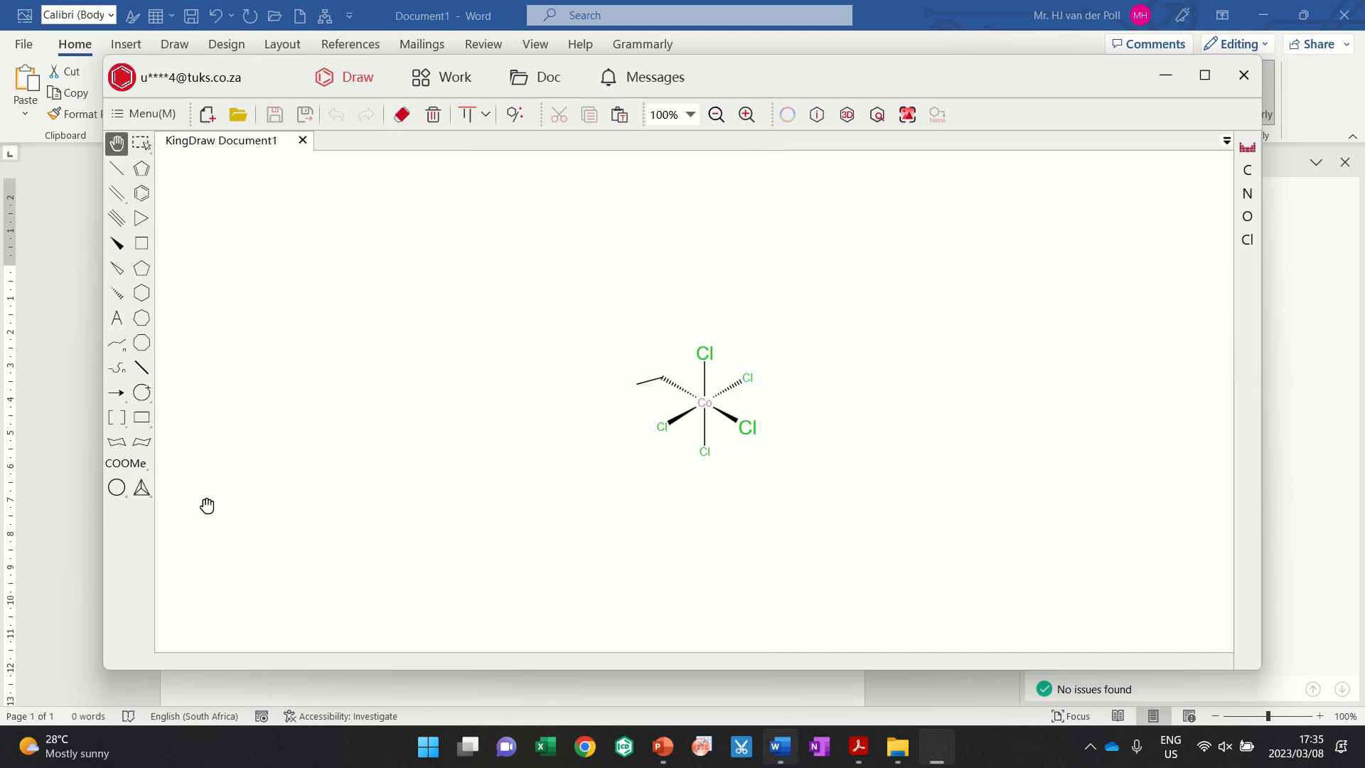
Step: Insert the octahedral skeleton from the template library above and to the left of the existing cobalt complex
click(145, 492)
mouse_move(233, 435)
click(347, 442)
click(544, 325)
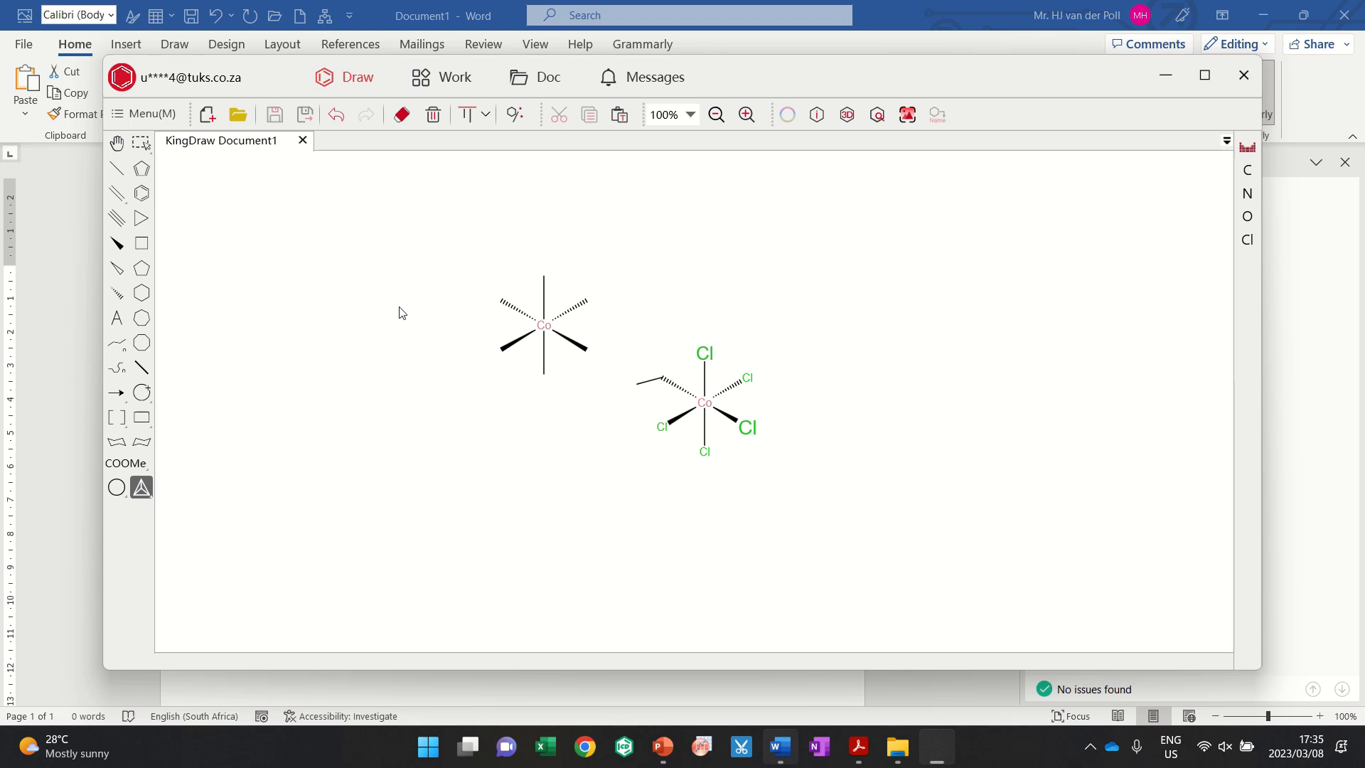
Step: Draw a long zigzag carbon chain across the canvas above the octahedral skeleton
click(116, 343)
click(241, 289)
drag(270, 304, 648, 239)
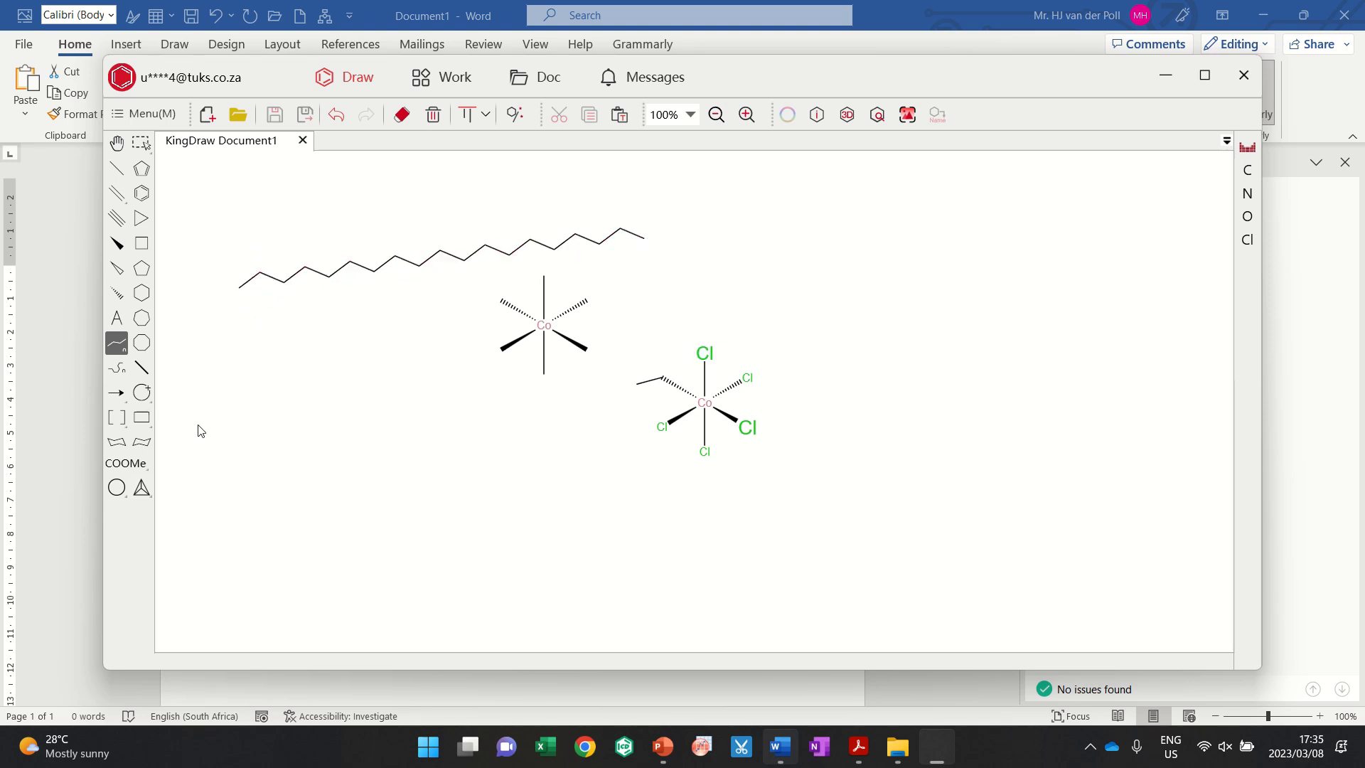
Step: Place two overlapping four-lobed orbital shapes below the carbon chain, the second one rotated diagonally
click(149, 427)
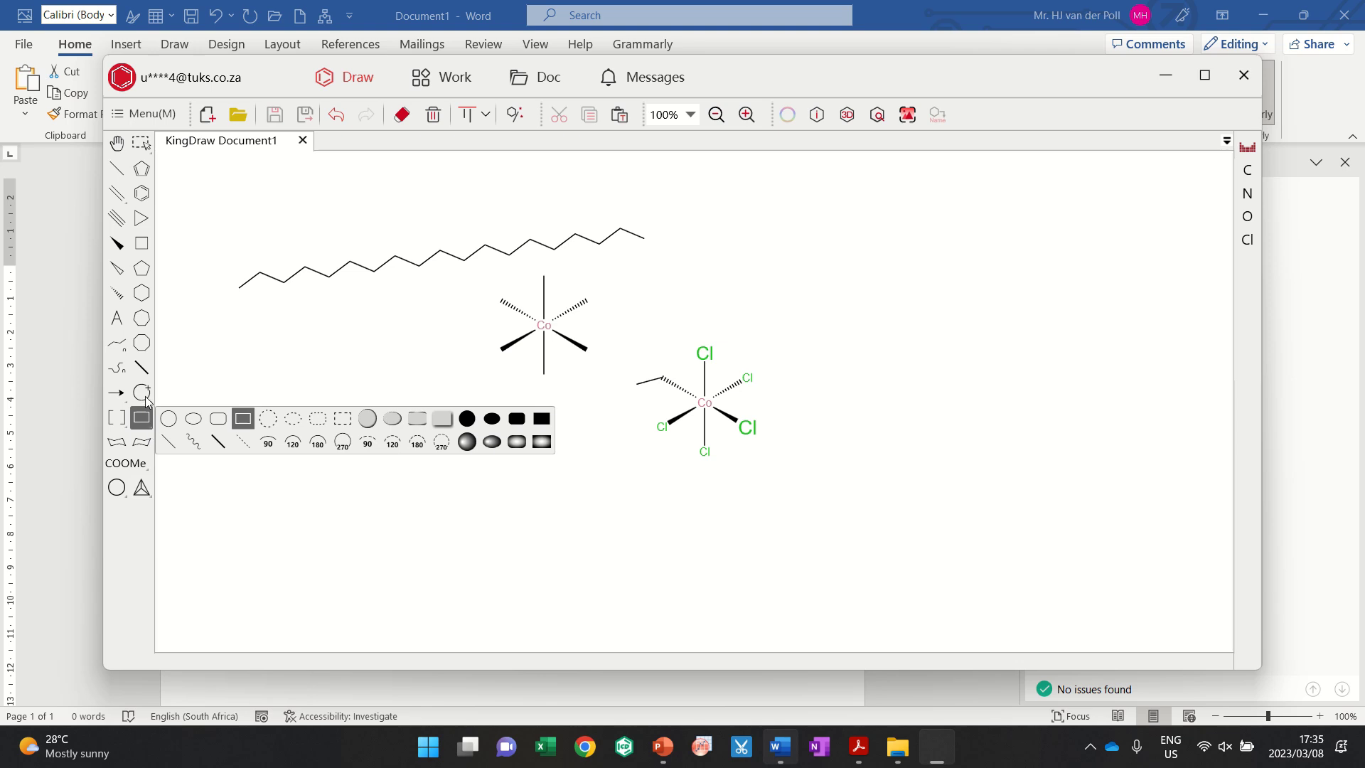
click(131, 421)
click(122, 490)
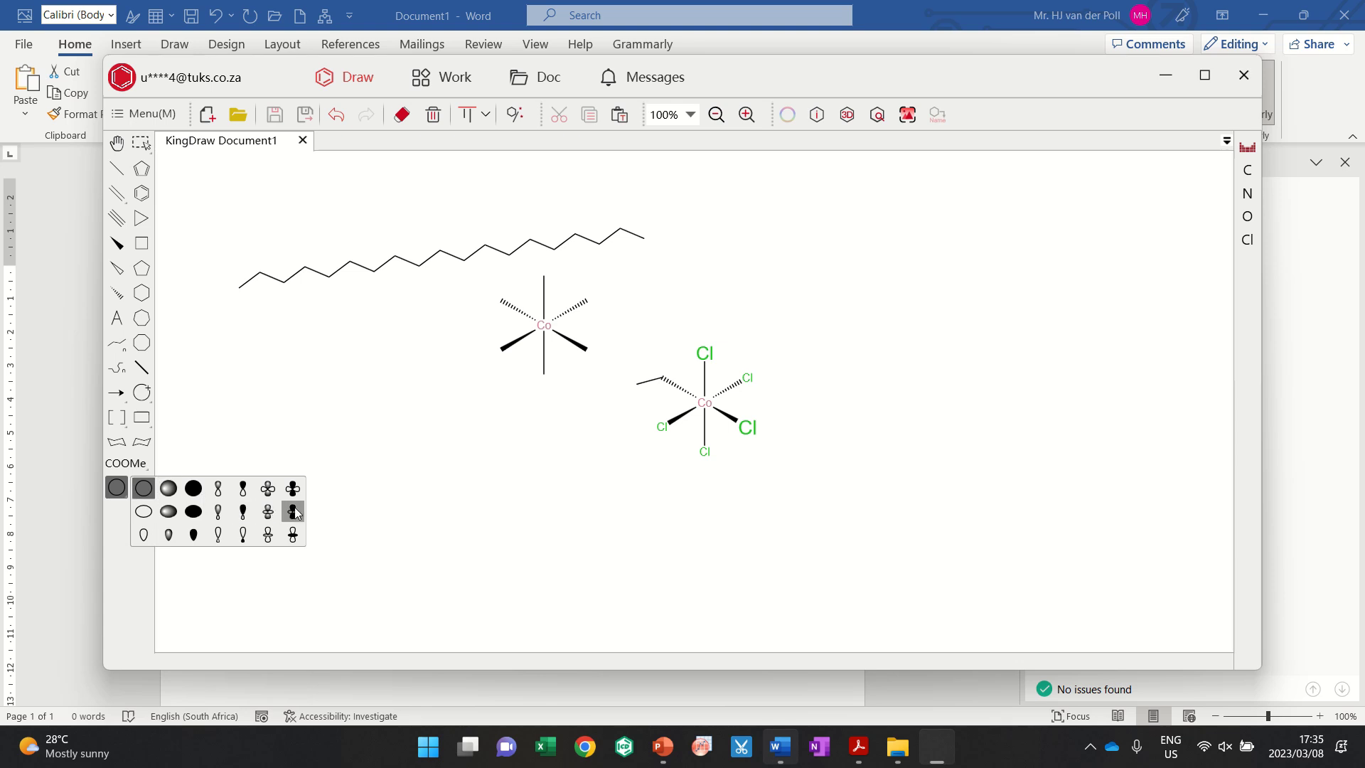
click(267, 488)
click(300, 457)
drag(294, 443, 234, 486)
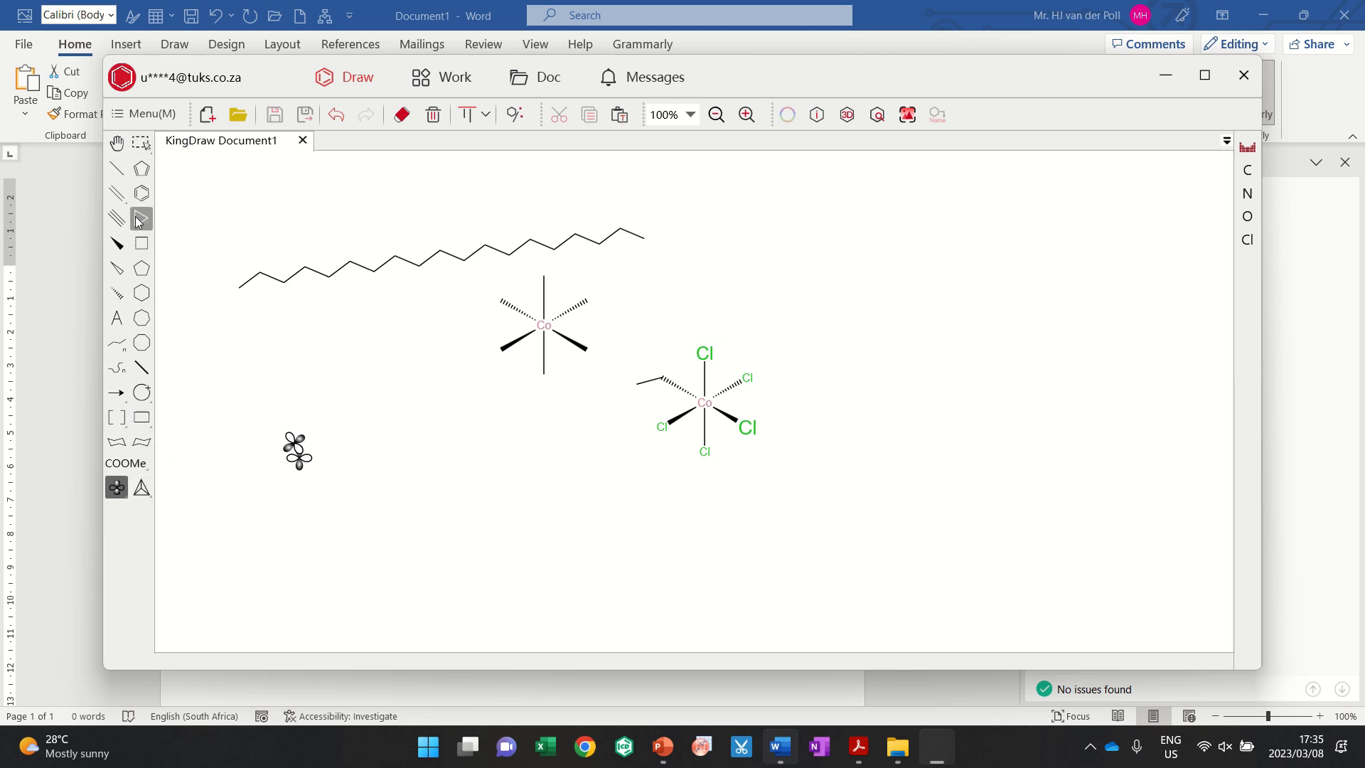
Step: Try a bond ending in an arrowhead in the empty space below the carbon chain, and undo it
click(116, 193)
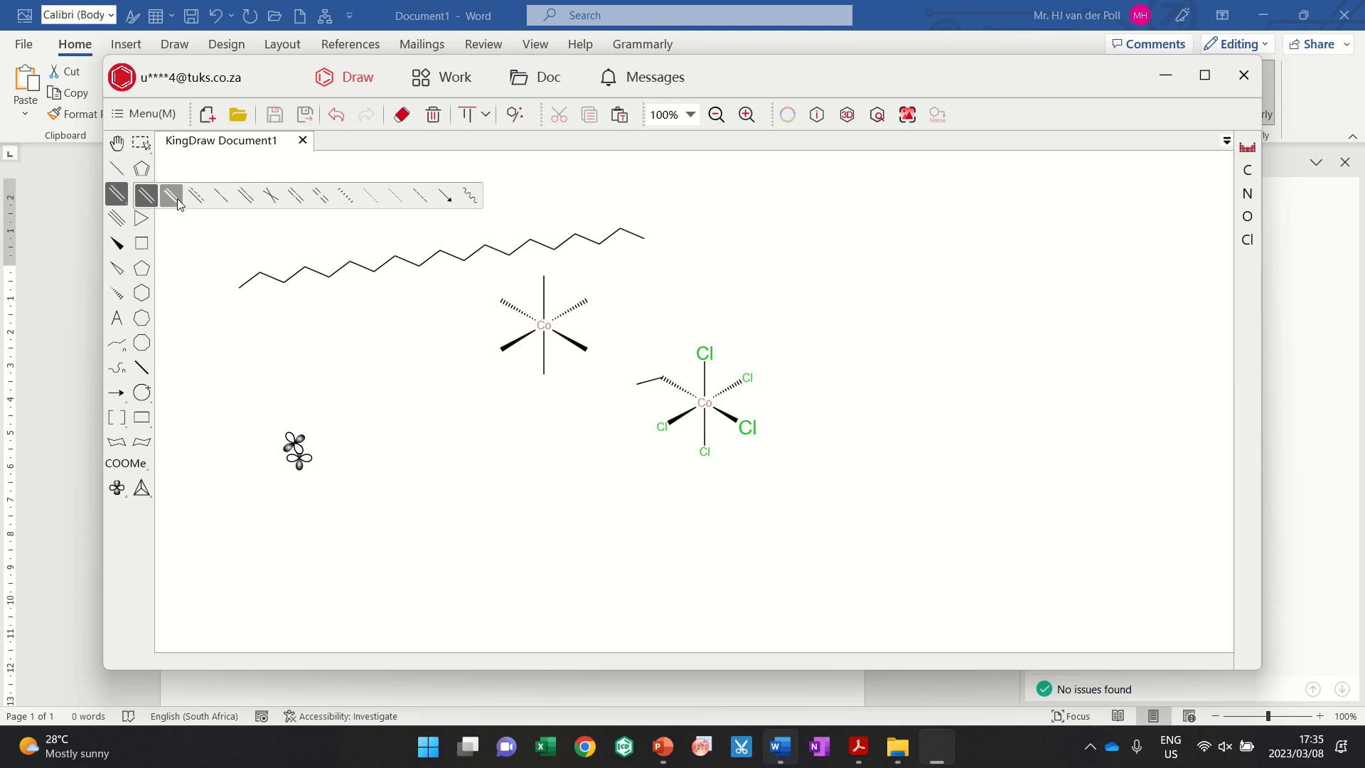
click(446, 195)
click(381, 351)
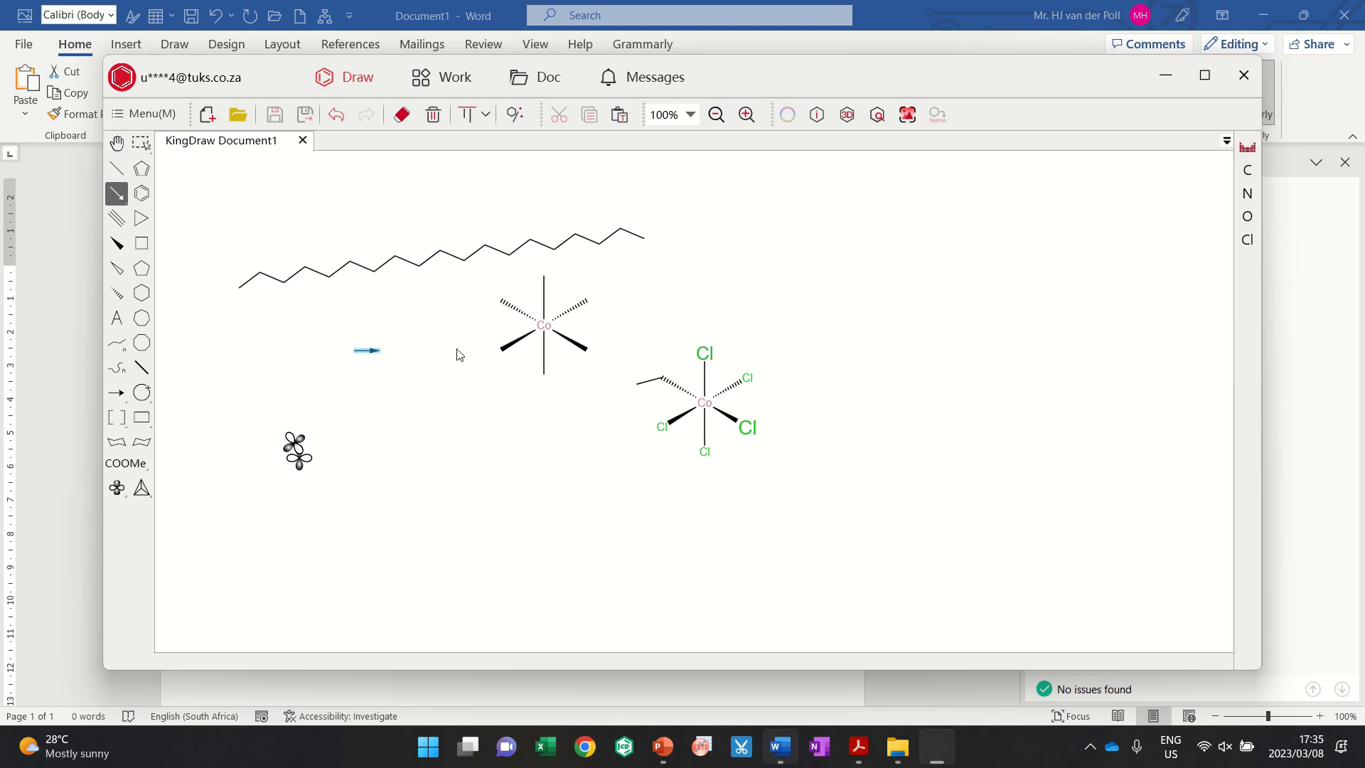
key(ctrl+z)
Step: Draw a curved arrow pointing at the octahedral skeleton from its left side
click(116, 392)
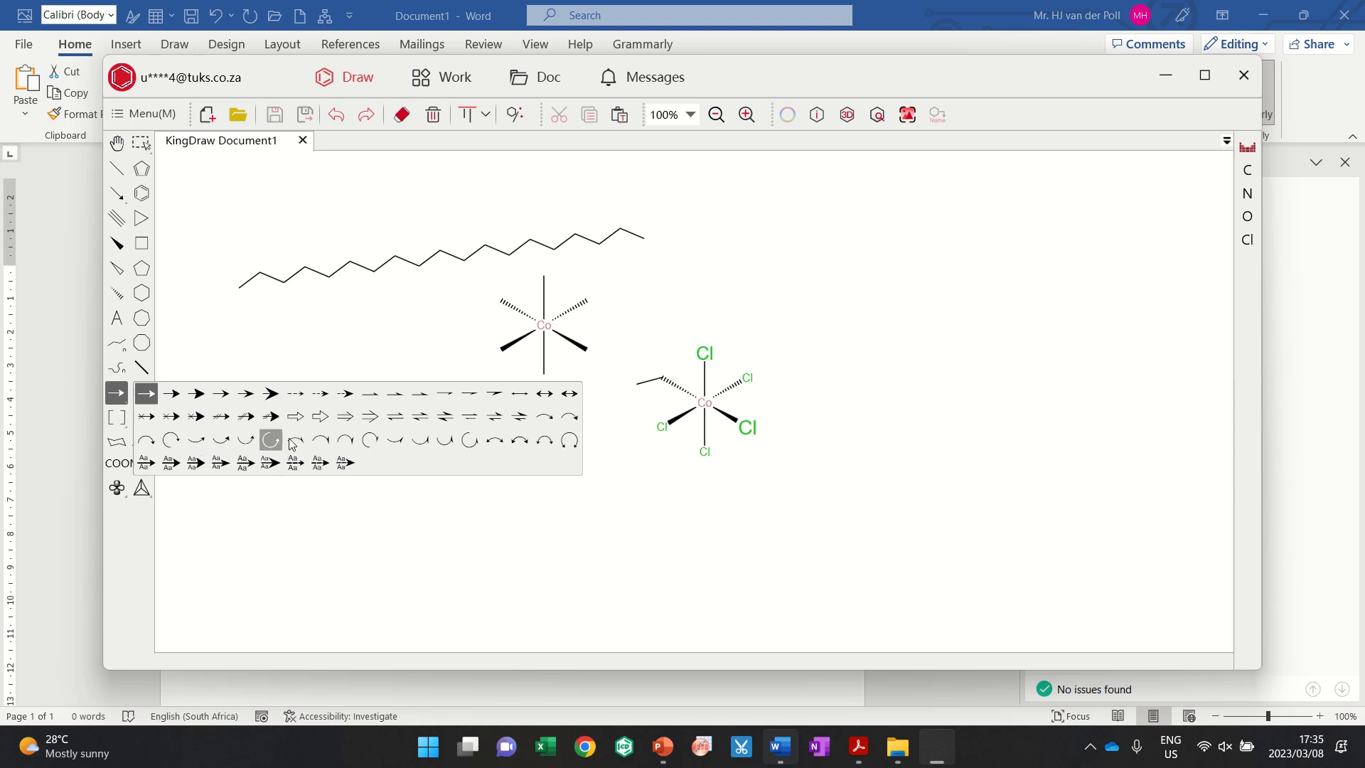
click(542, 418)
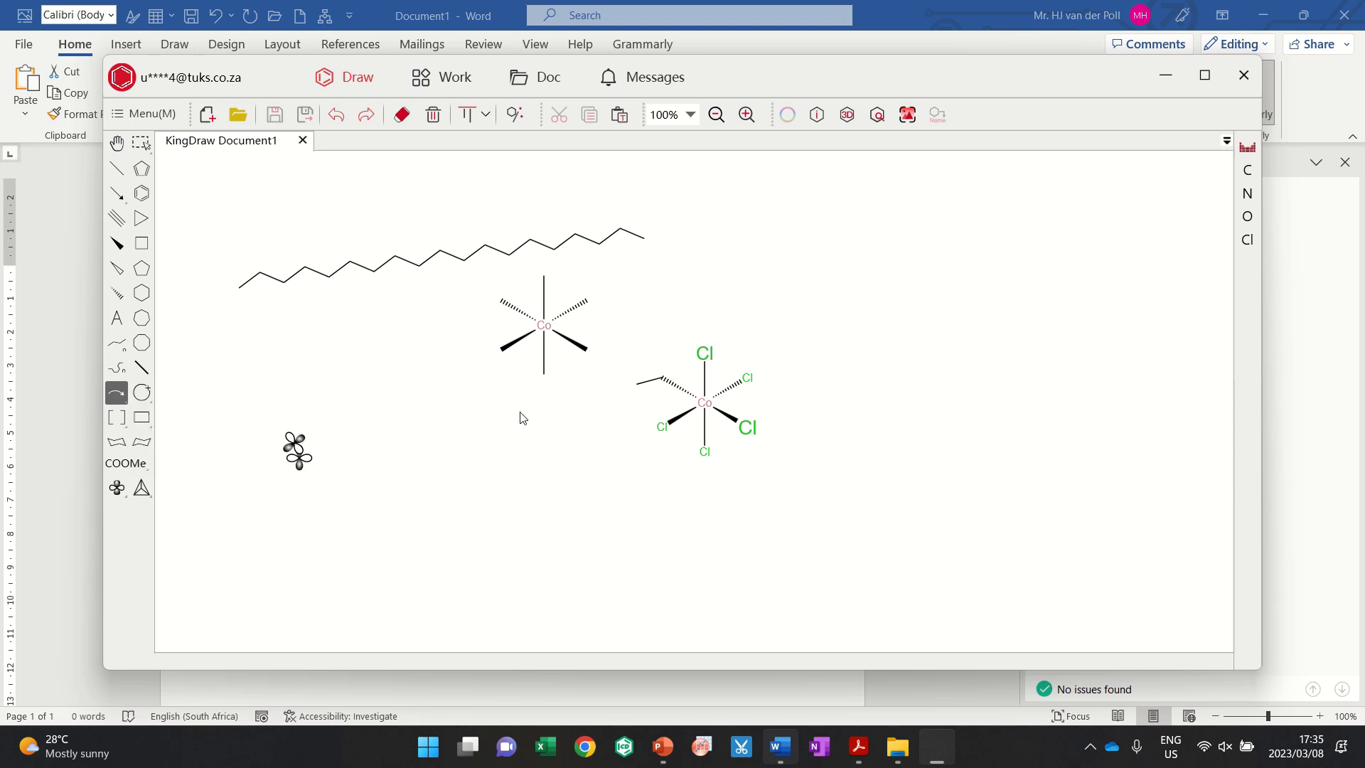
drag(453, 352, 511, 345)
click(498, 334)
Step: Choose sulfur from the periodic table, place it in the blank area beside the structures, and close the table
click(1247, 150)
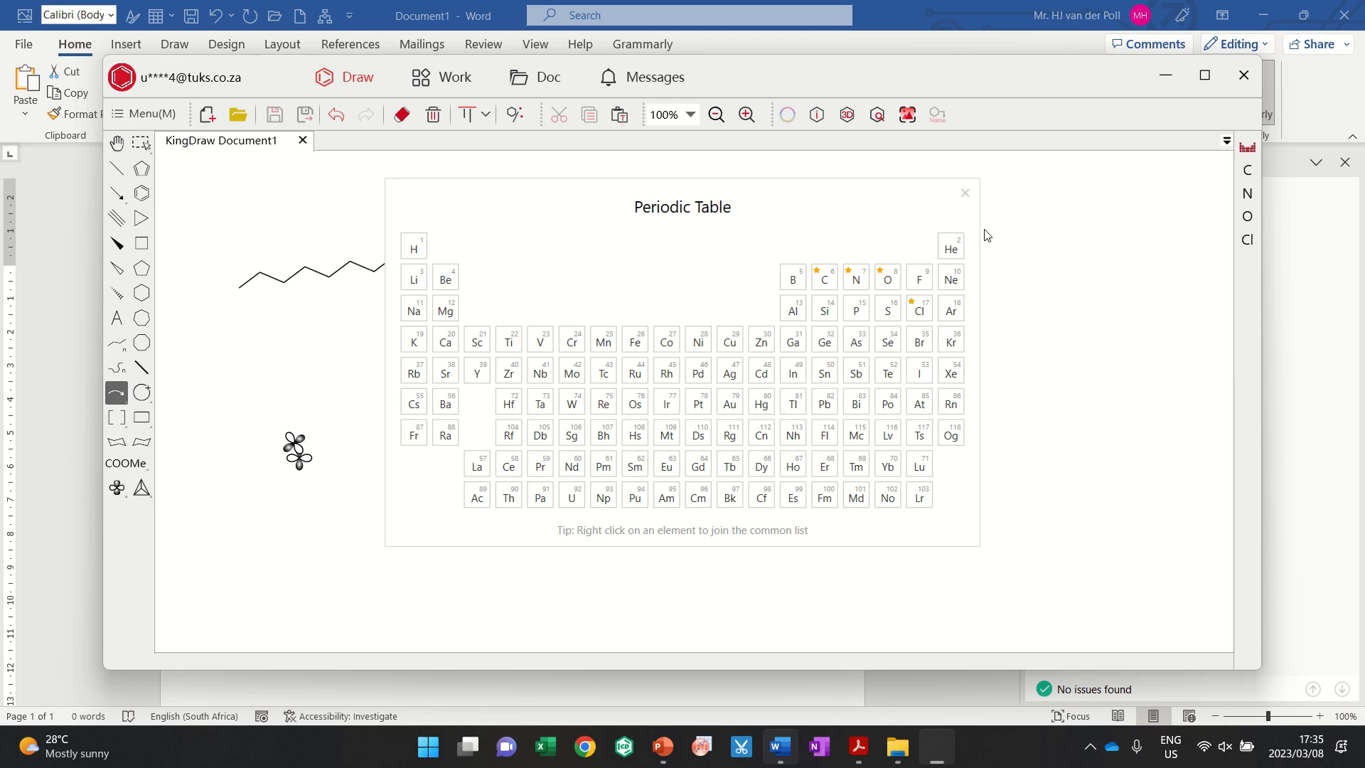
click(888, 309)
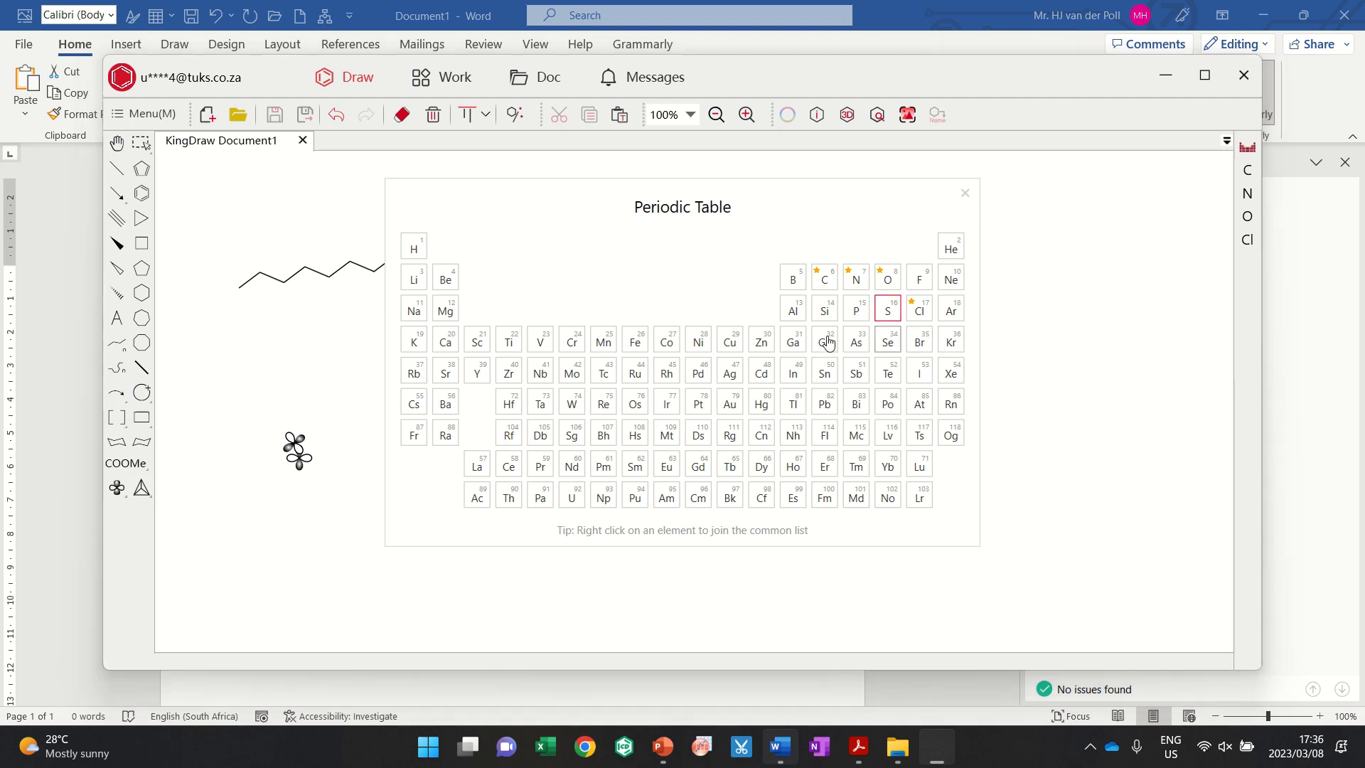
click(1066, 295)
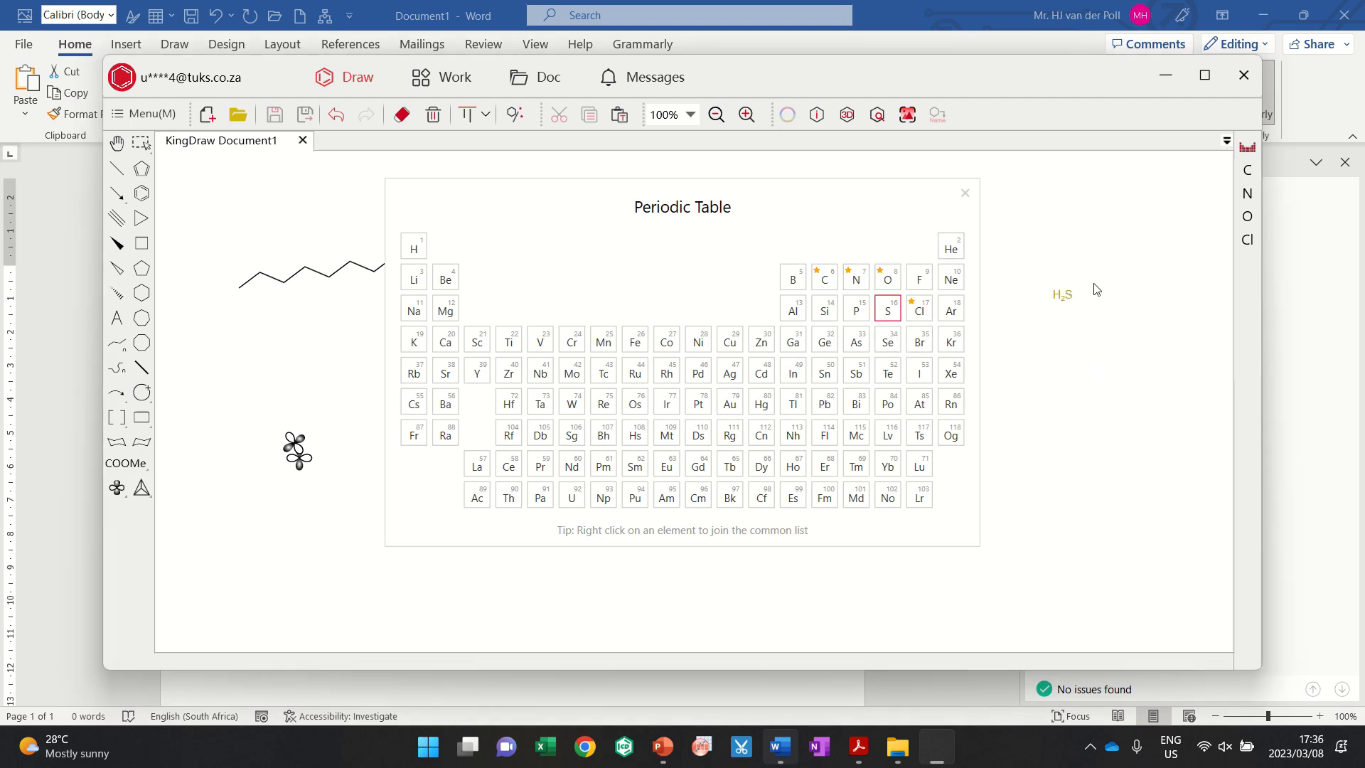
click(964, 194)
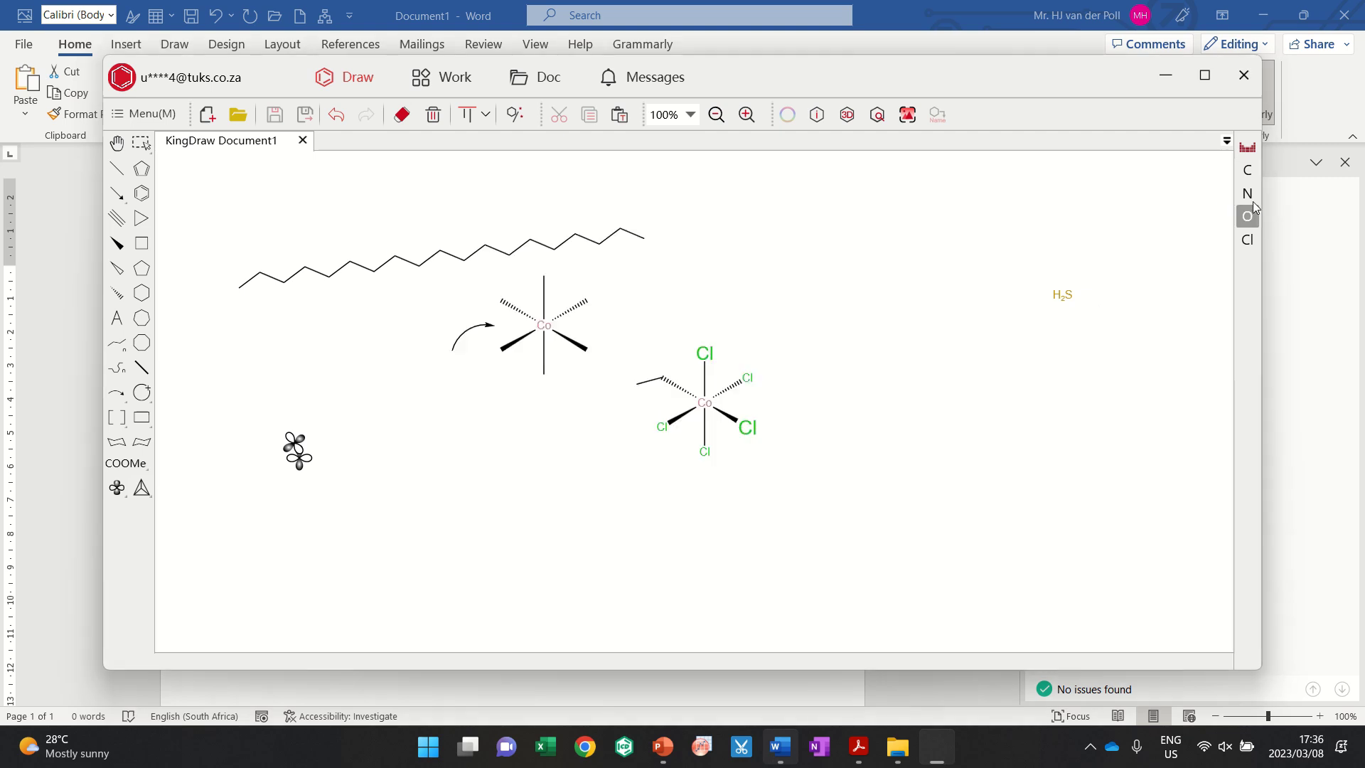
Step: Try to generate a 3D model of the drawing
click(1227, 142)
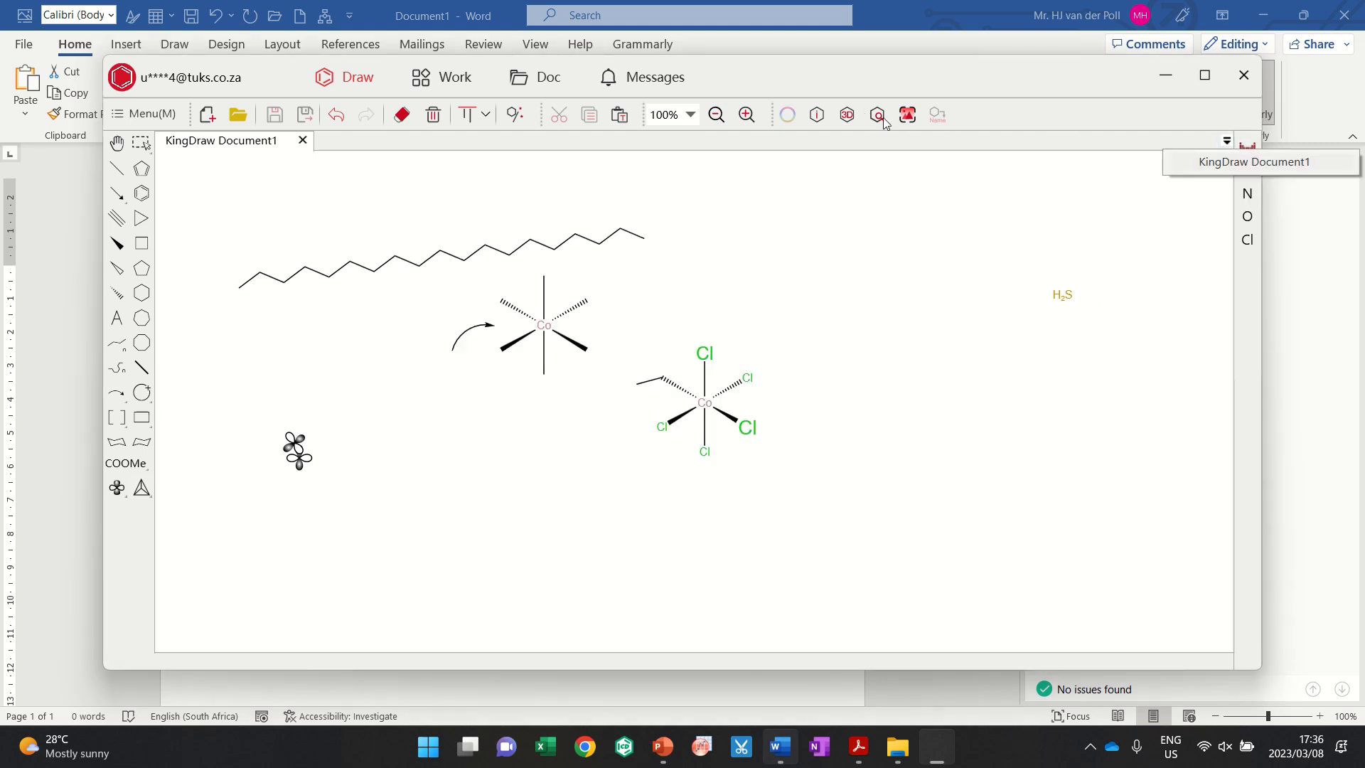
click(850, 115)
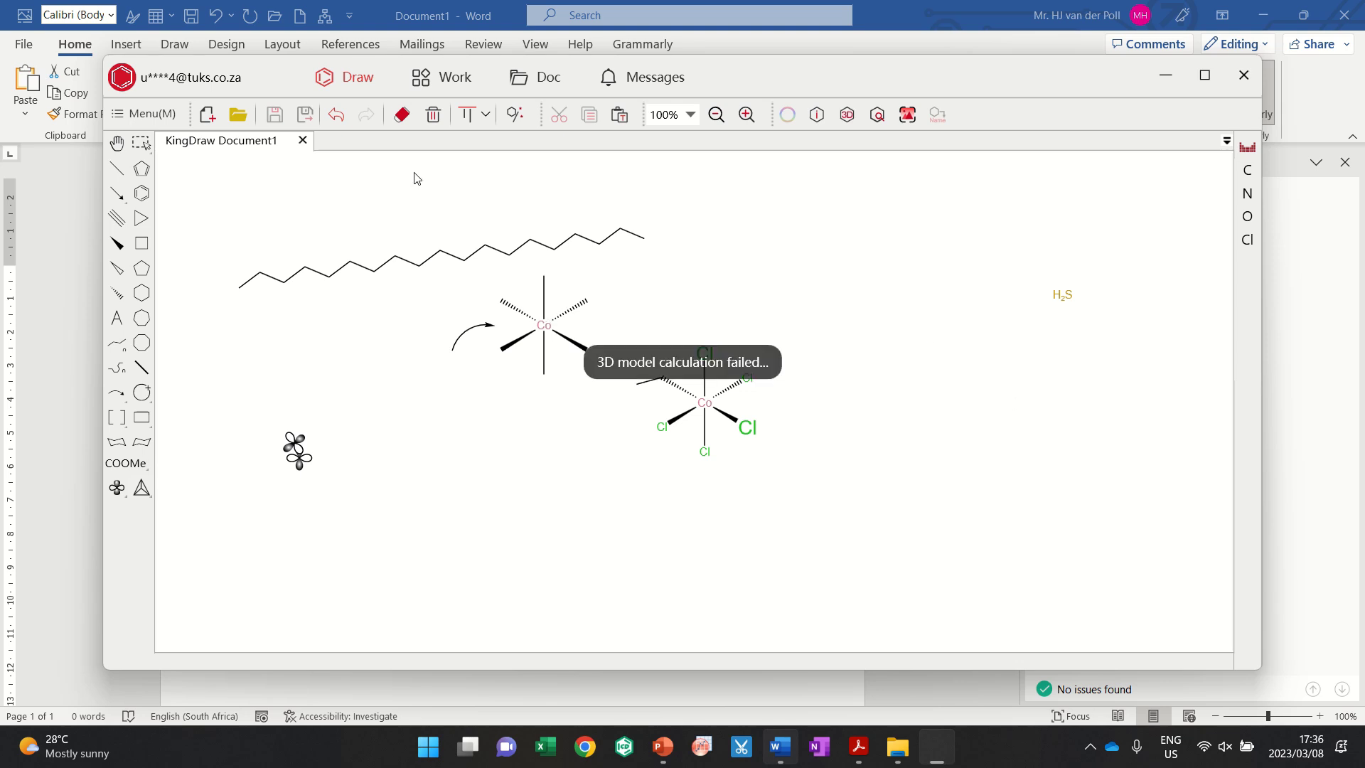
Step: Delete the chain, octahedral skeleton, curved arrow, orbitals, H2S and the cobalt complex's outermost carbon segment, keeping the rest of the complex
click(141, 142)
drag(207, 191, 647, 558)
key(Delete)
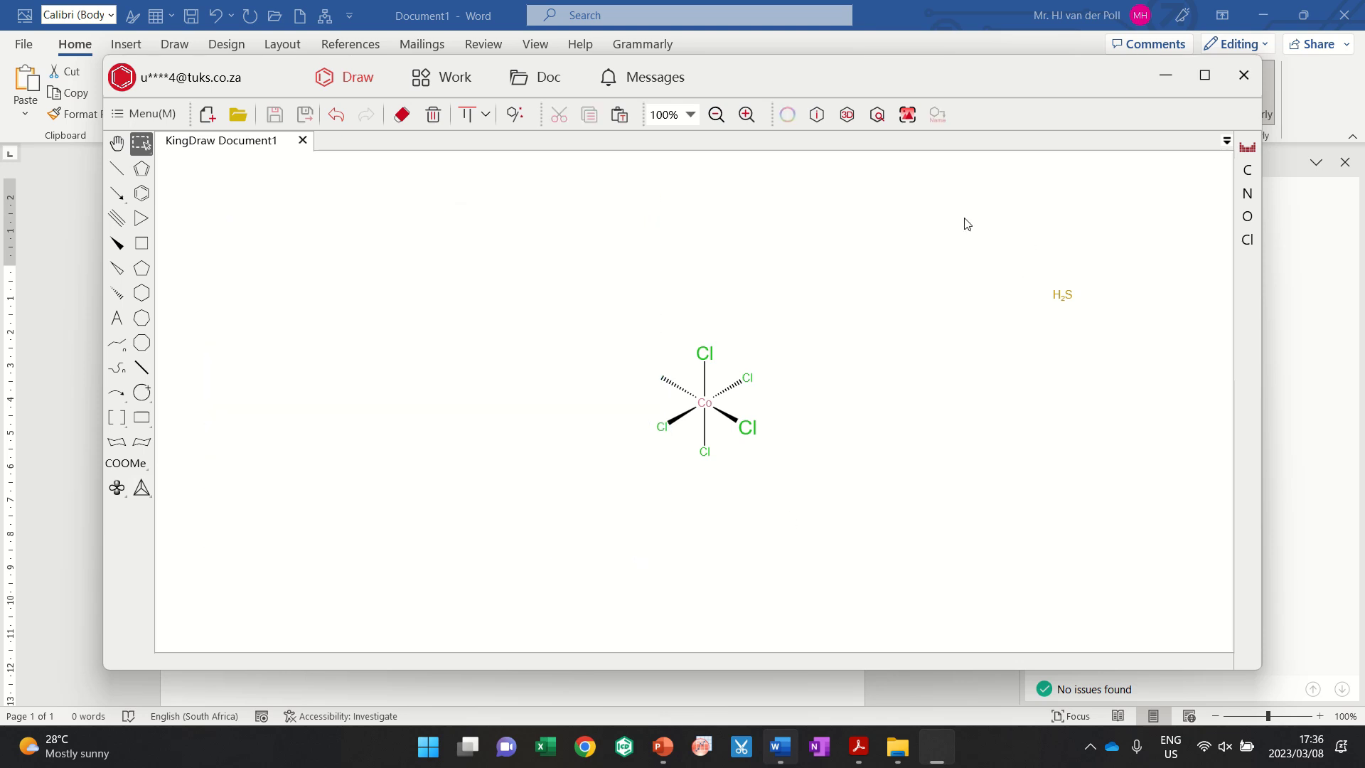
drag(1006, 225, 1175, 430)
key(Delete)
Step: Label the unlabelled hashed bond end of the cobalt complex as Cl
click(116, 318)
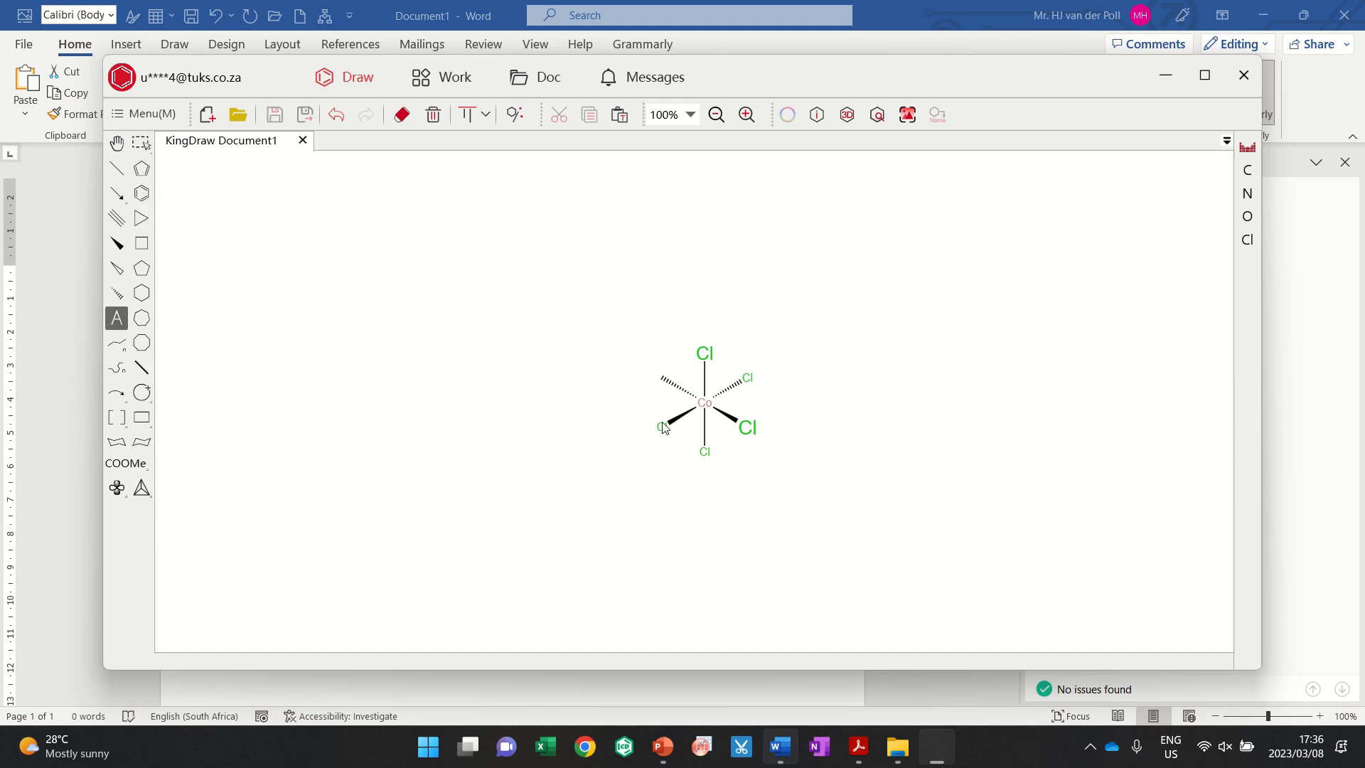
click(662, 378)
text(Cl)
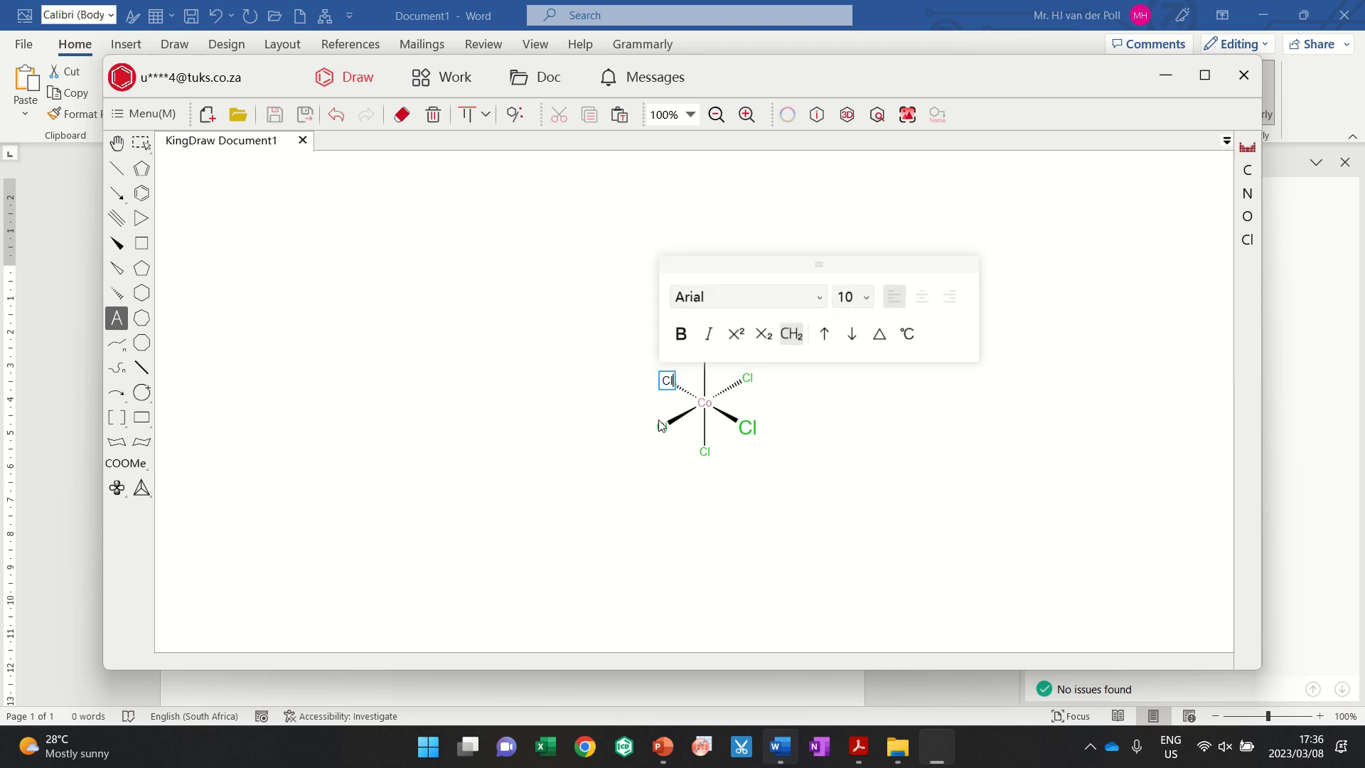
Step: Select the whole cobalt complex and try to generate its 3D model
click(140, 139)
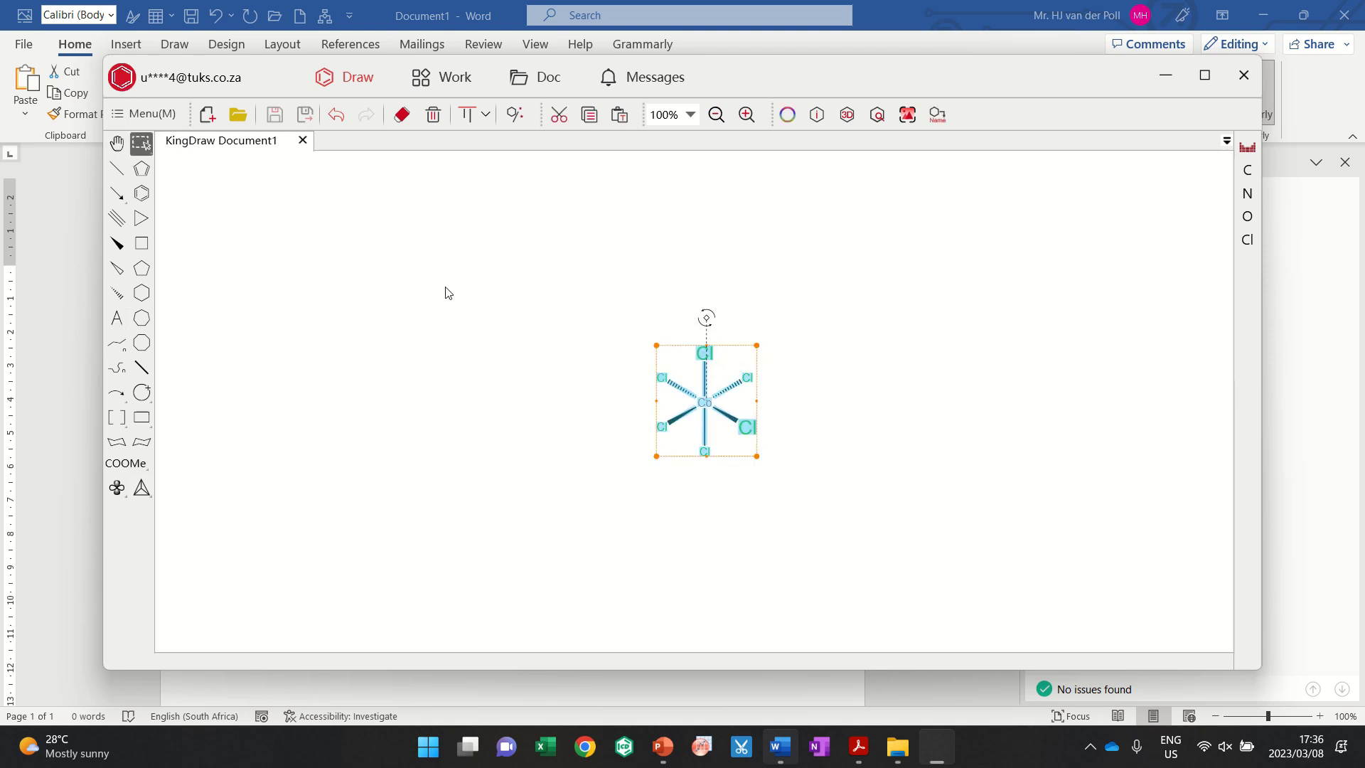
click(847, 115)
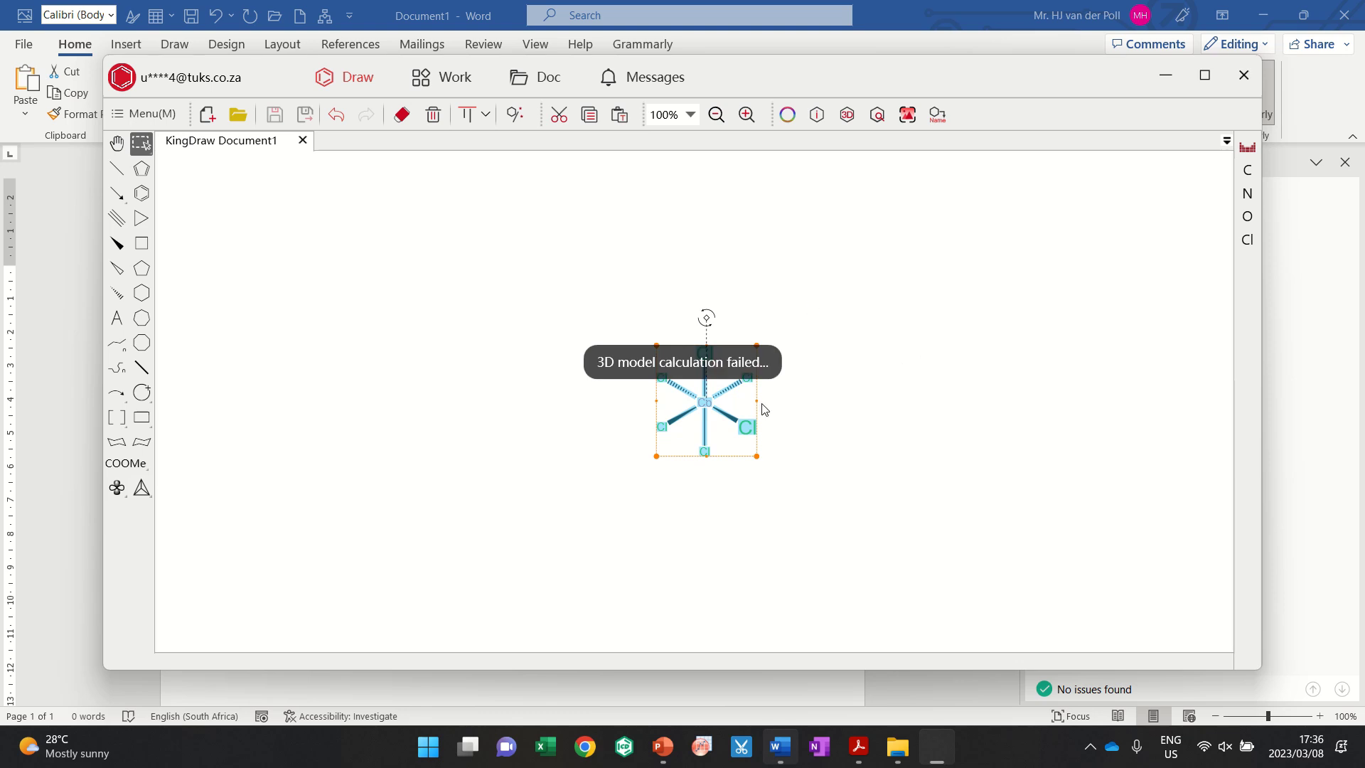
Step: Move the cobalt complex up and to the left on the canvas and deselect it
drag(707, 411, 559, 376)
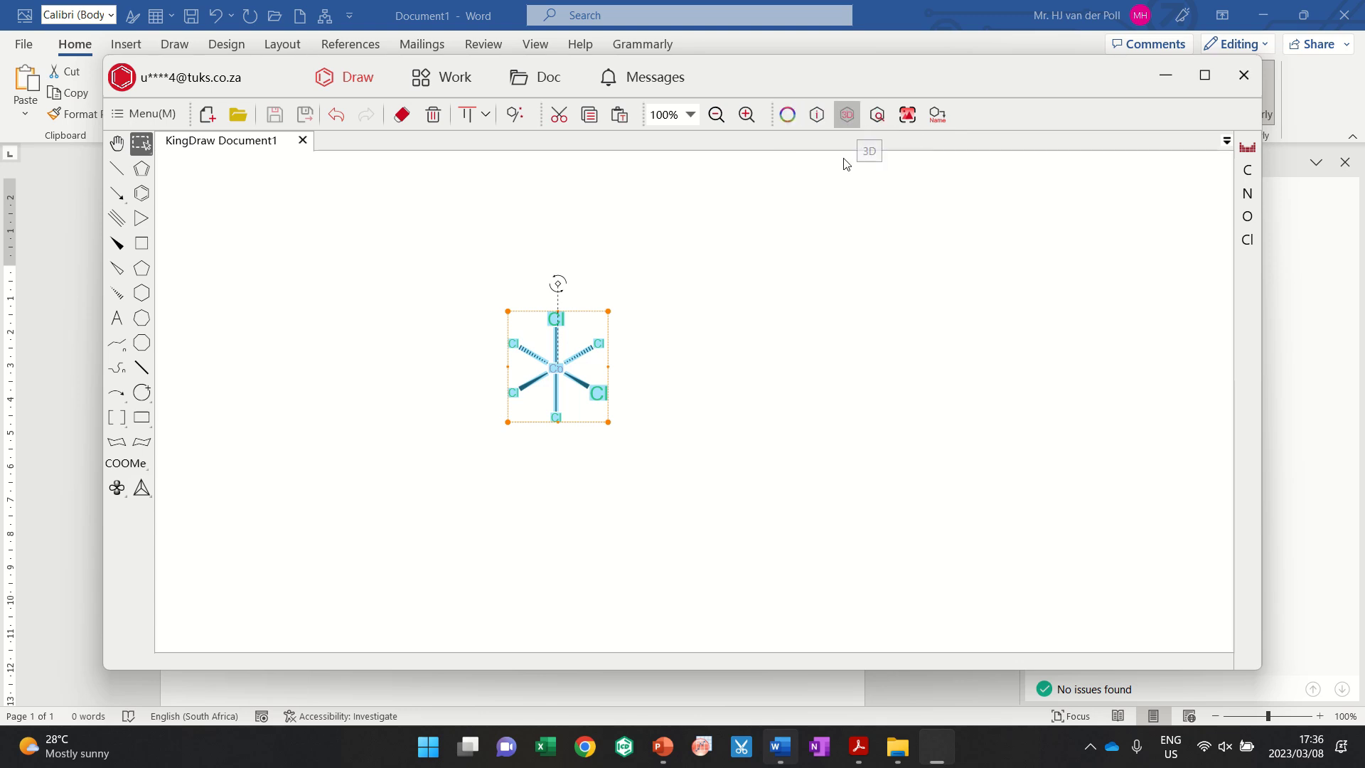
click(731, 393)
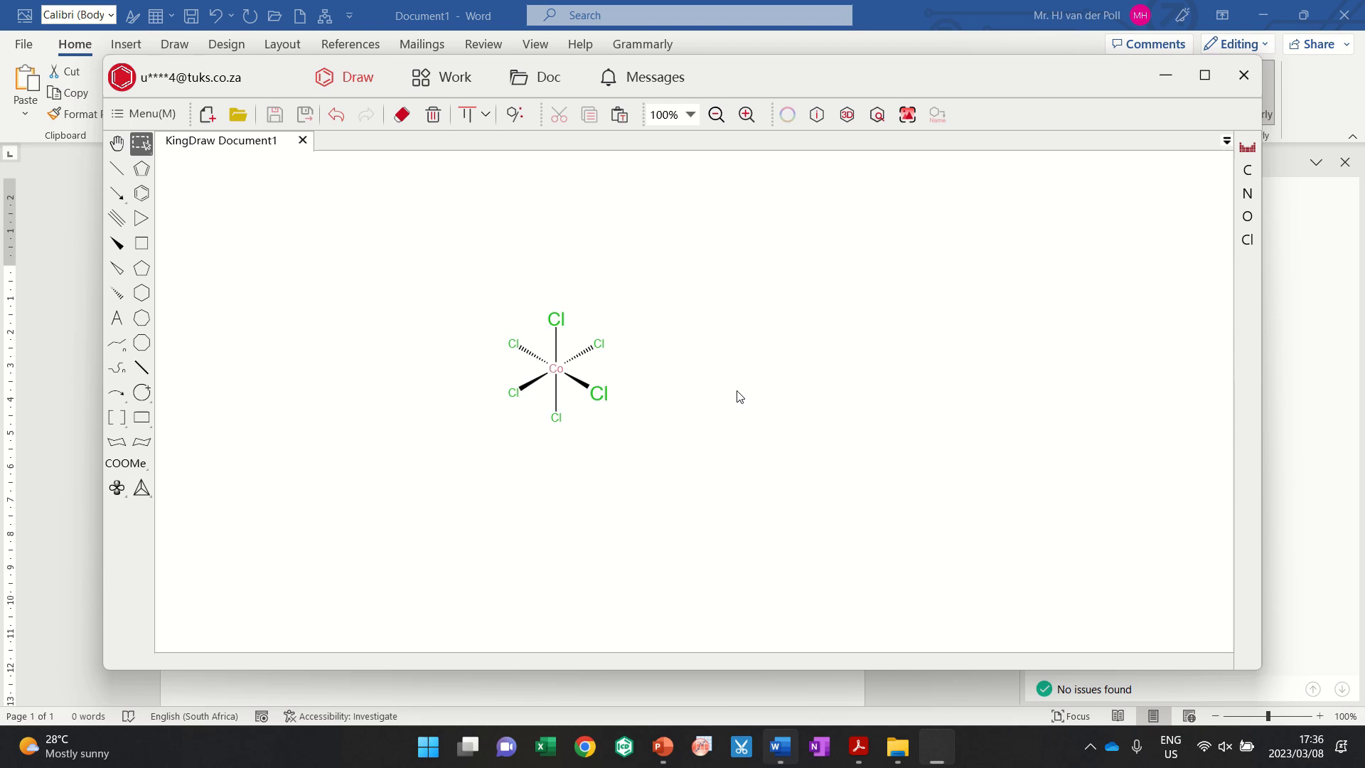
drag(415, 250, 668, 541)
click(708, 412)
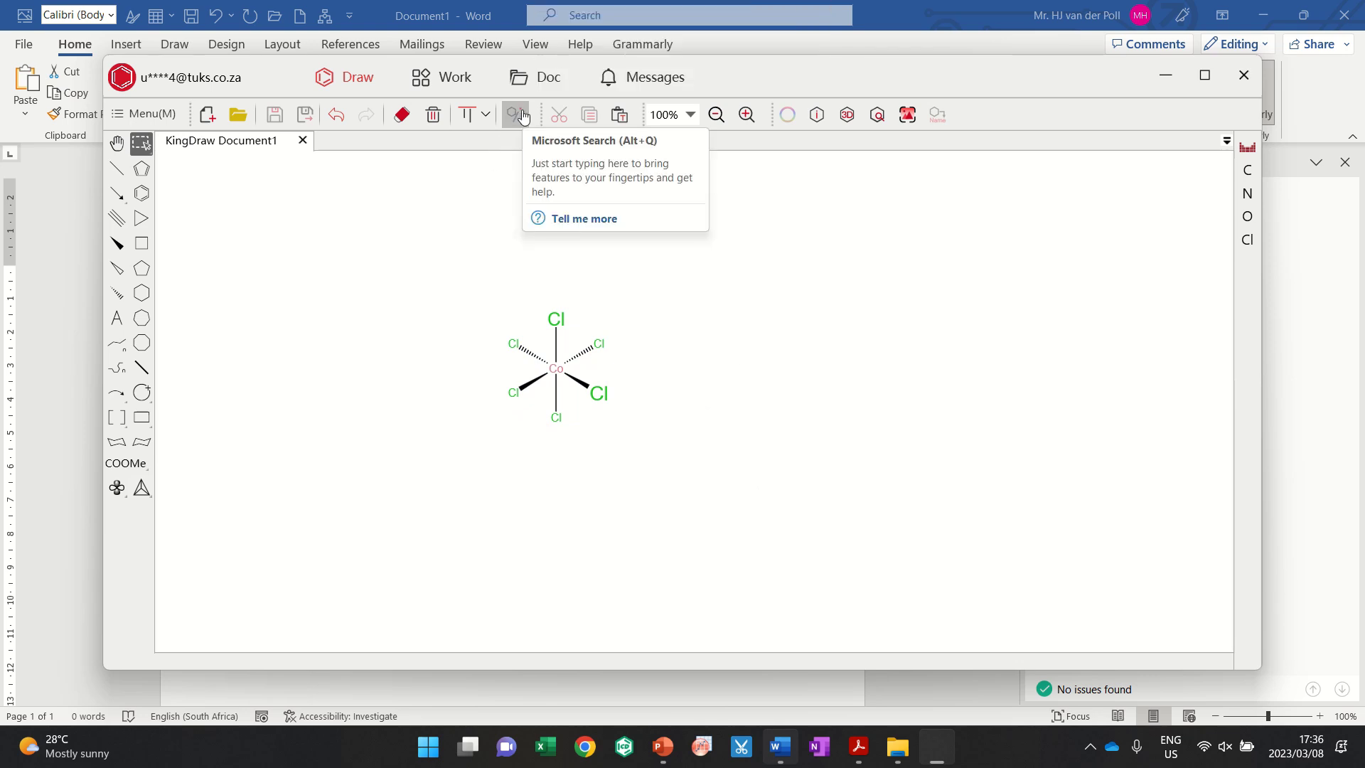
Step: Select the cobalt complex, try to convert its structure to a chemical name, and clear the selection
drag(458, 180, 724, 632)
click(939, 116)
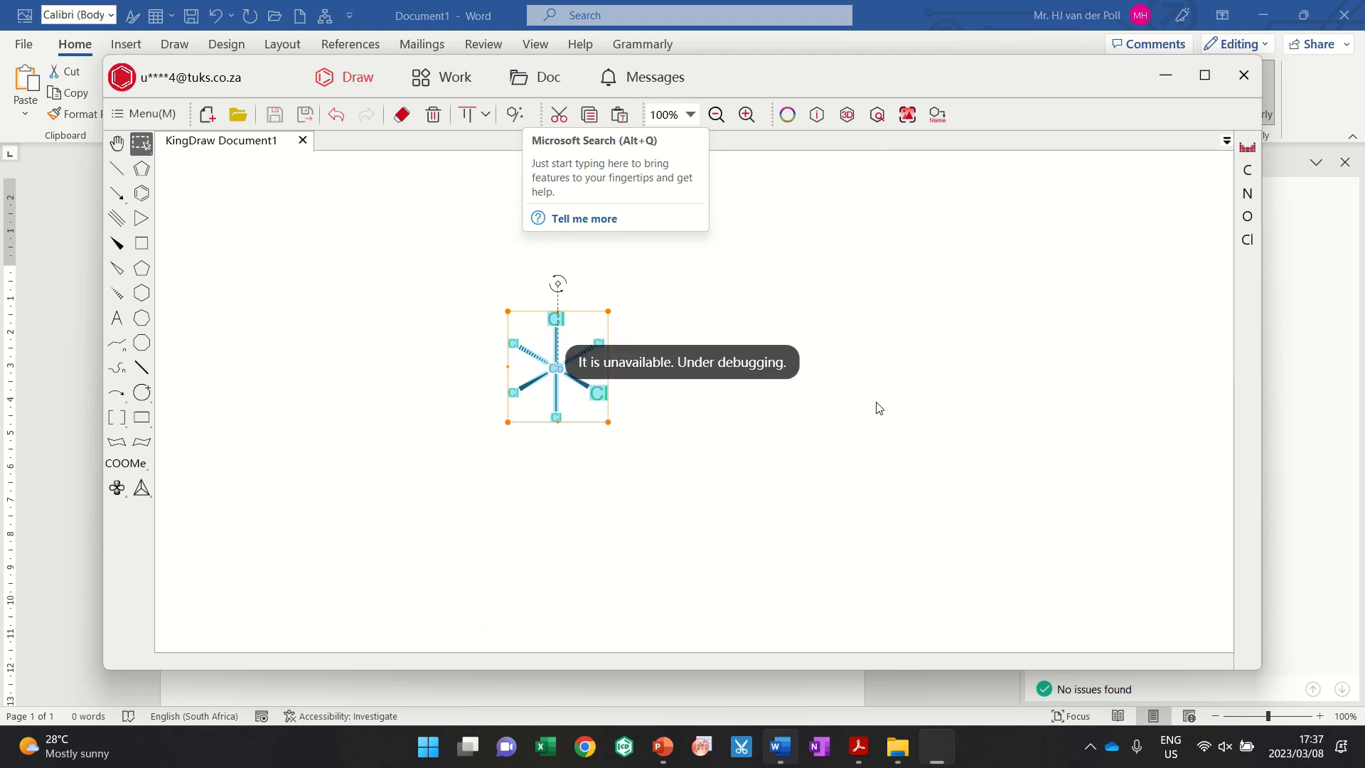
click(778, 454)
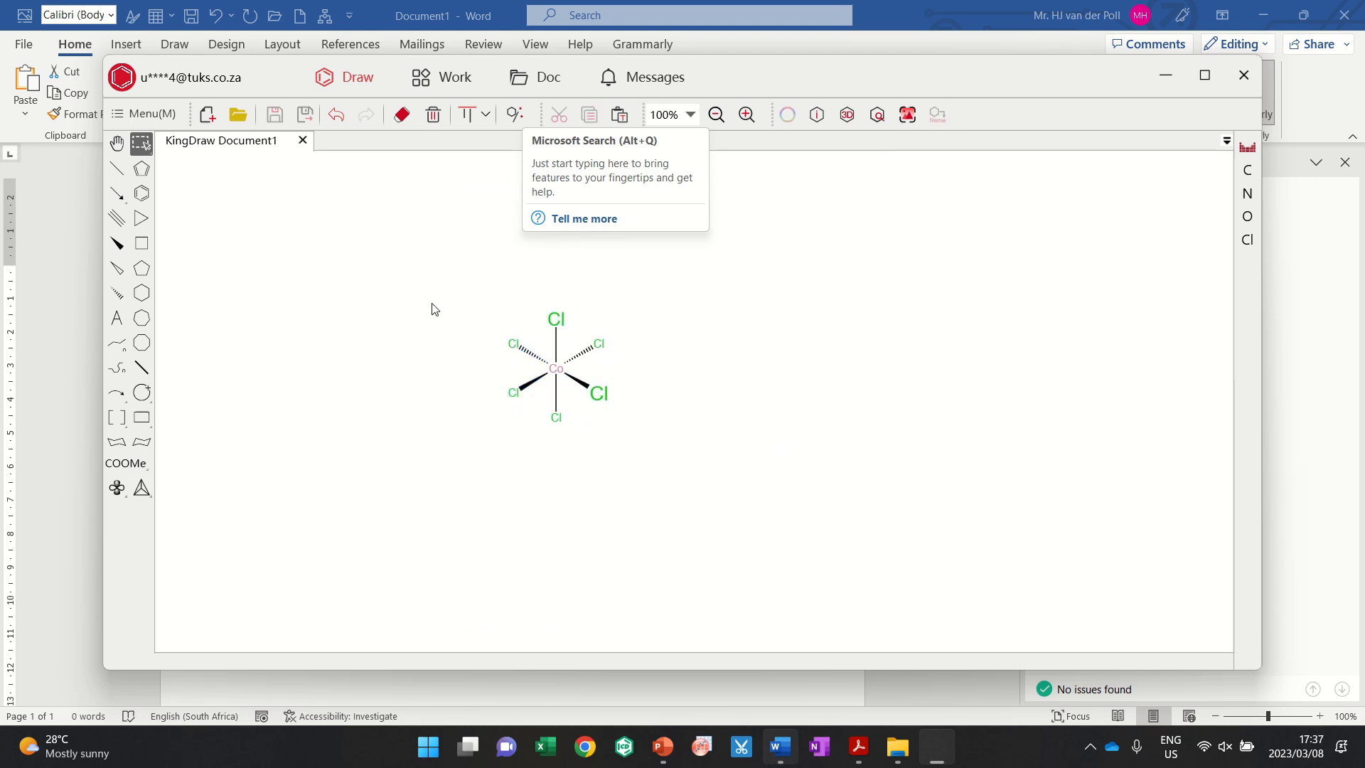